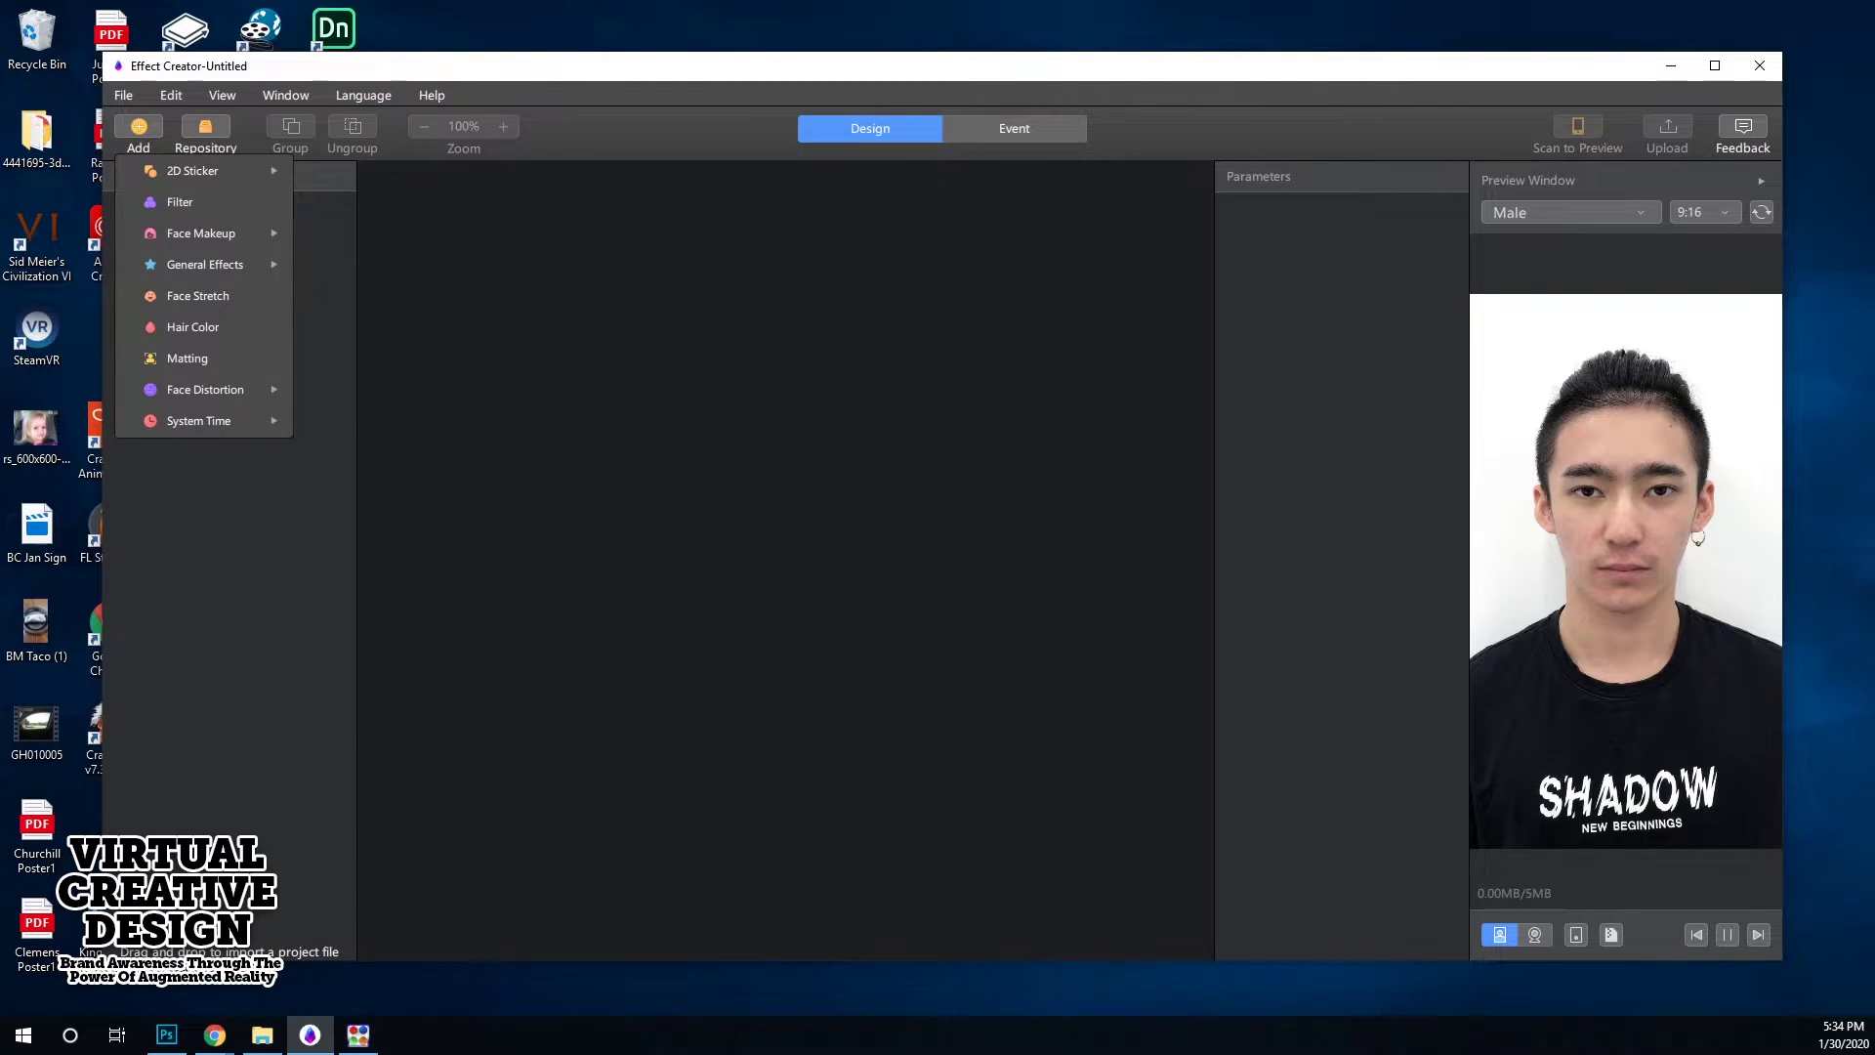
Step: Add a Human Face 2D sticker and centre it over the face at X 108, Y 234
{"action": "mouse_move", "coordinate": [196, 171]}
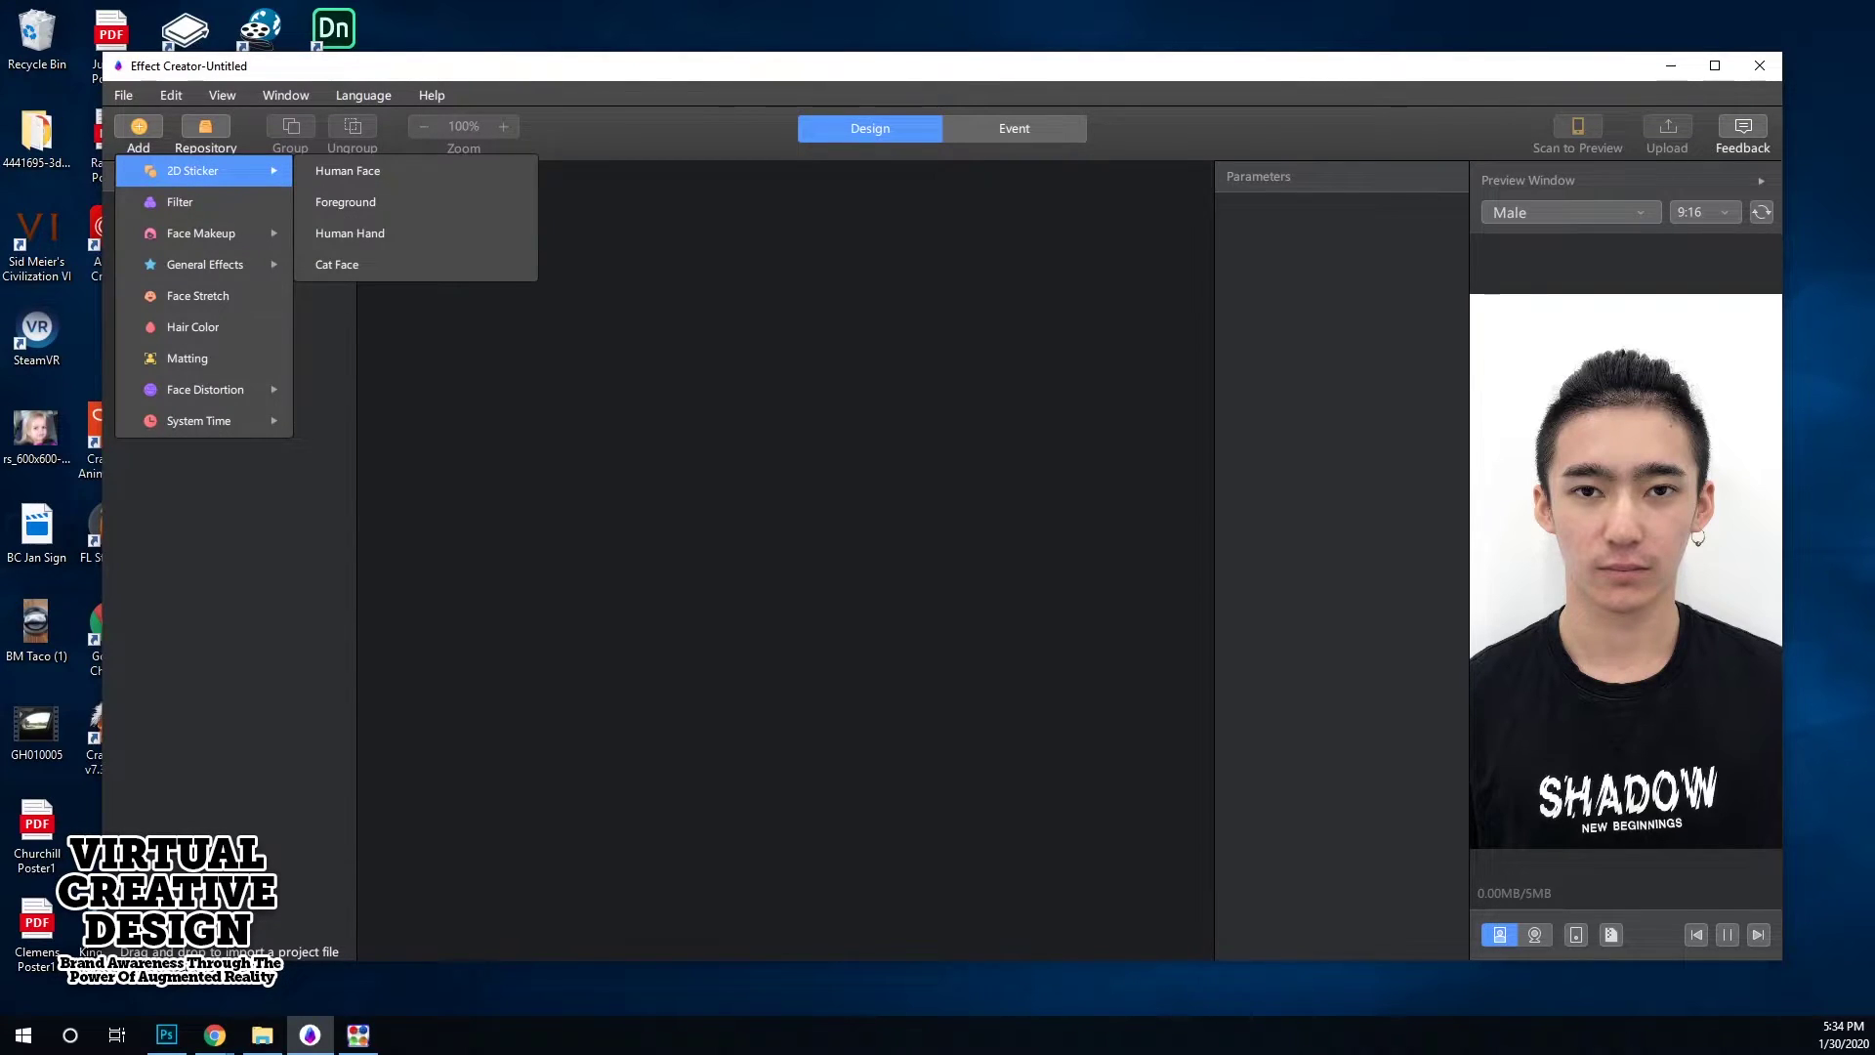
{"action": "left_click", "coordinate": [347, 171]}
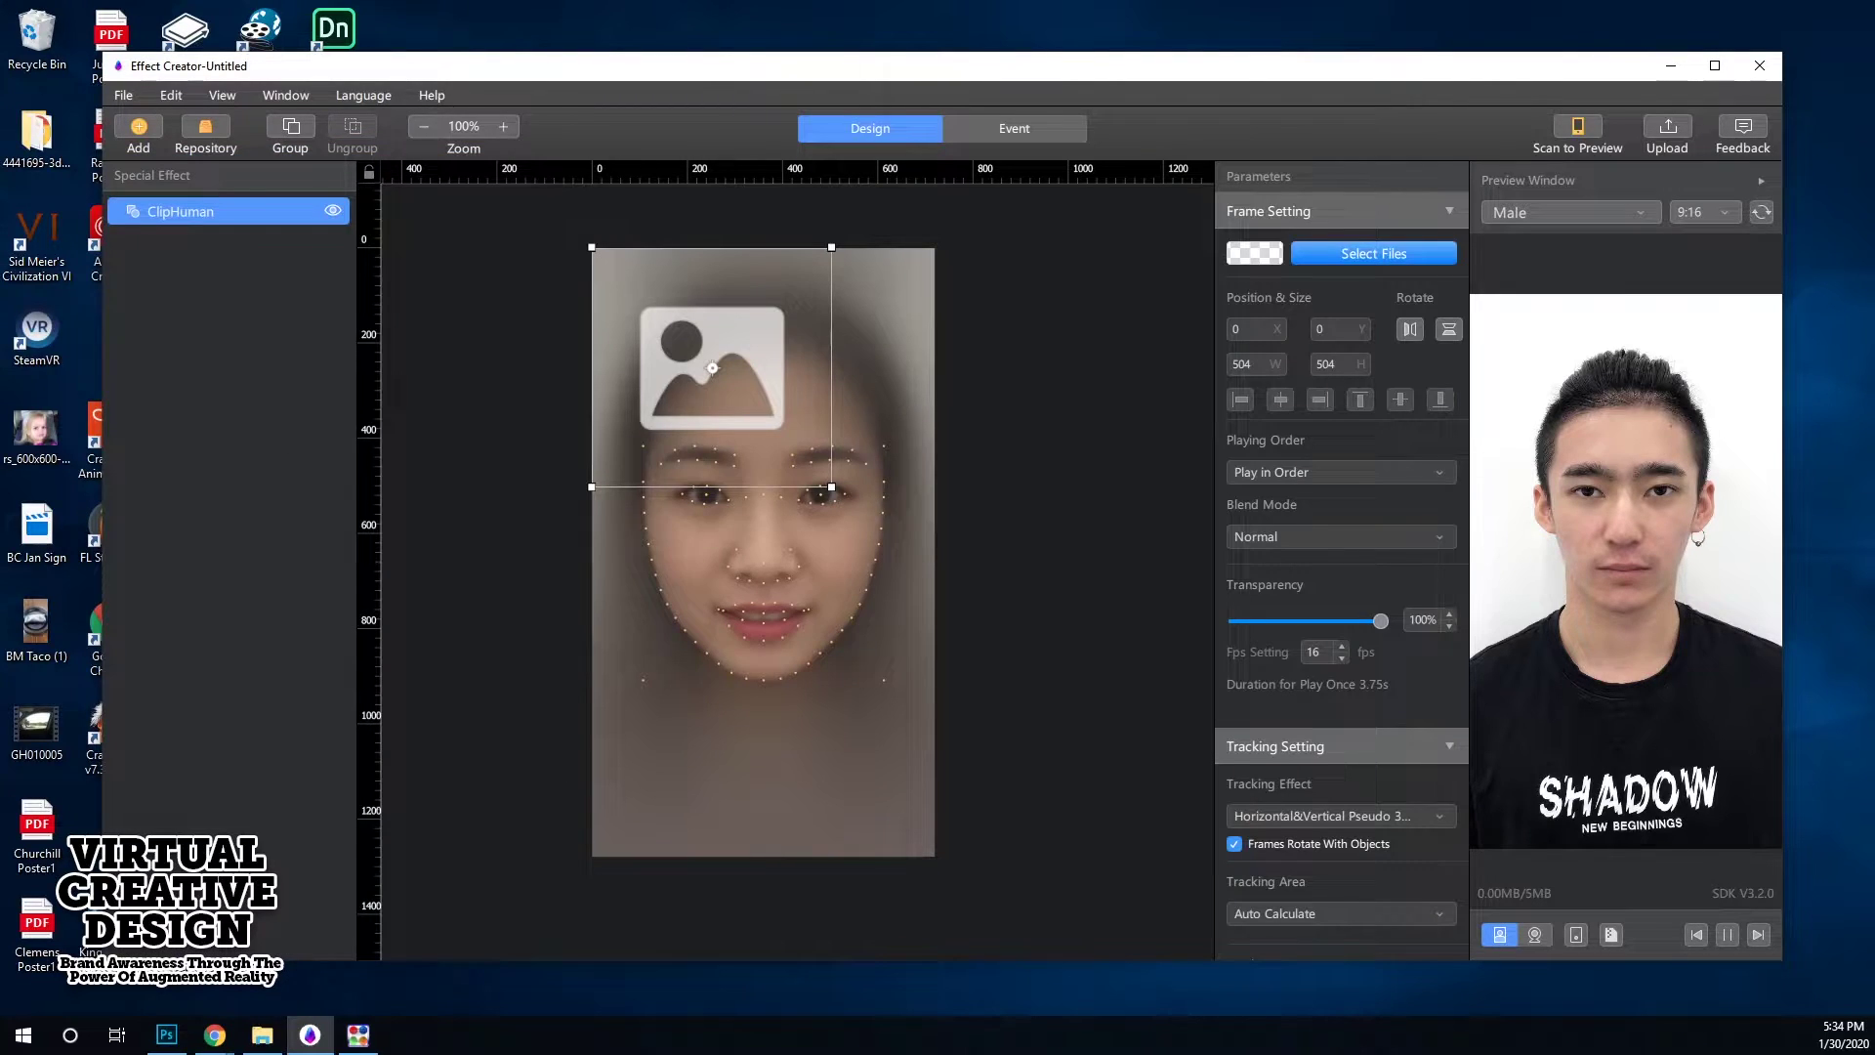
{"action": "left_click_drag", "start_coordinate": [712, 367], "coordinate": [764, 478]}
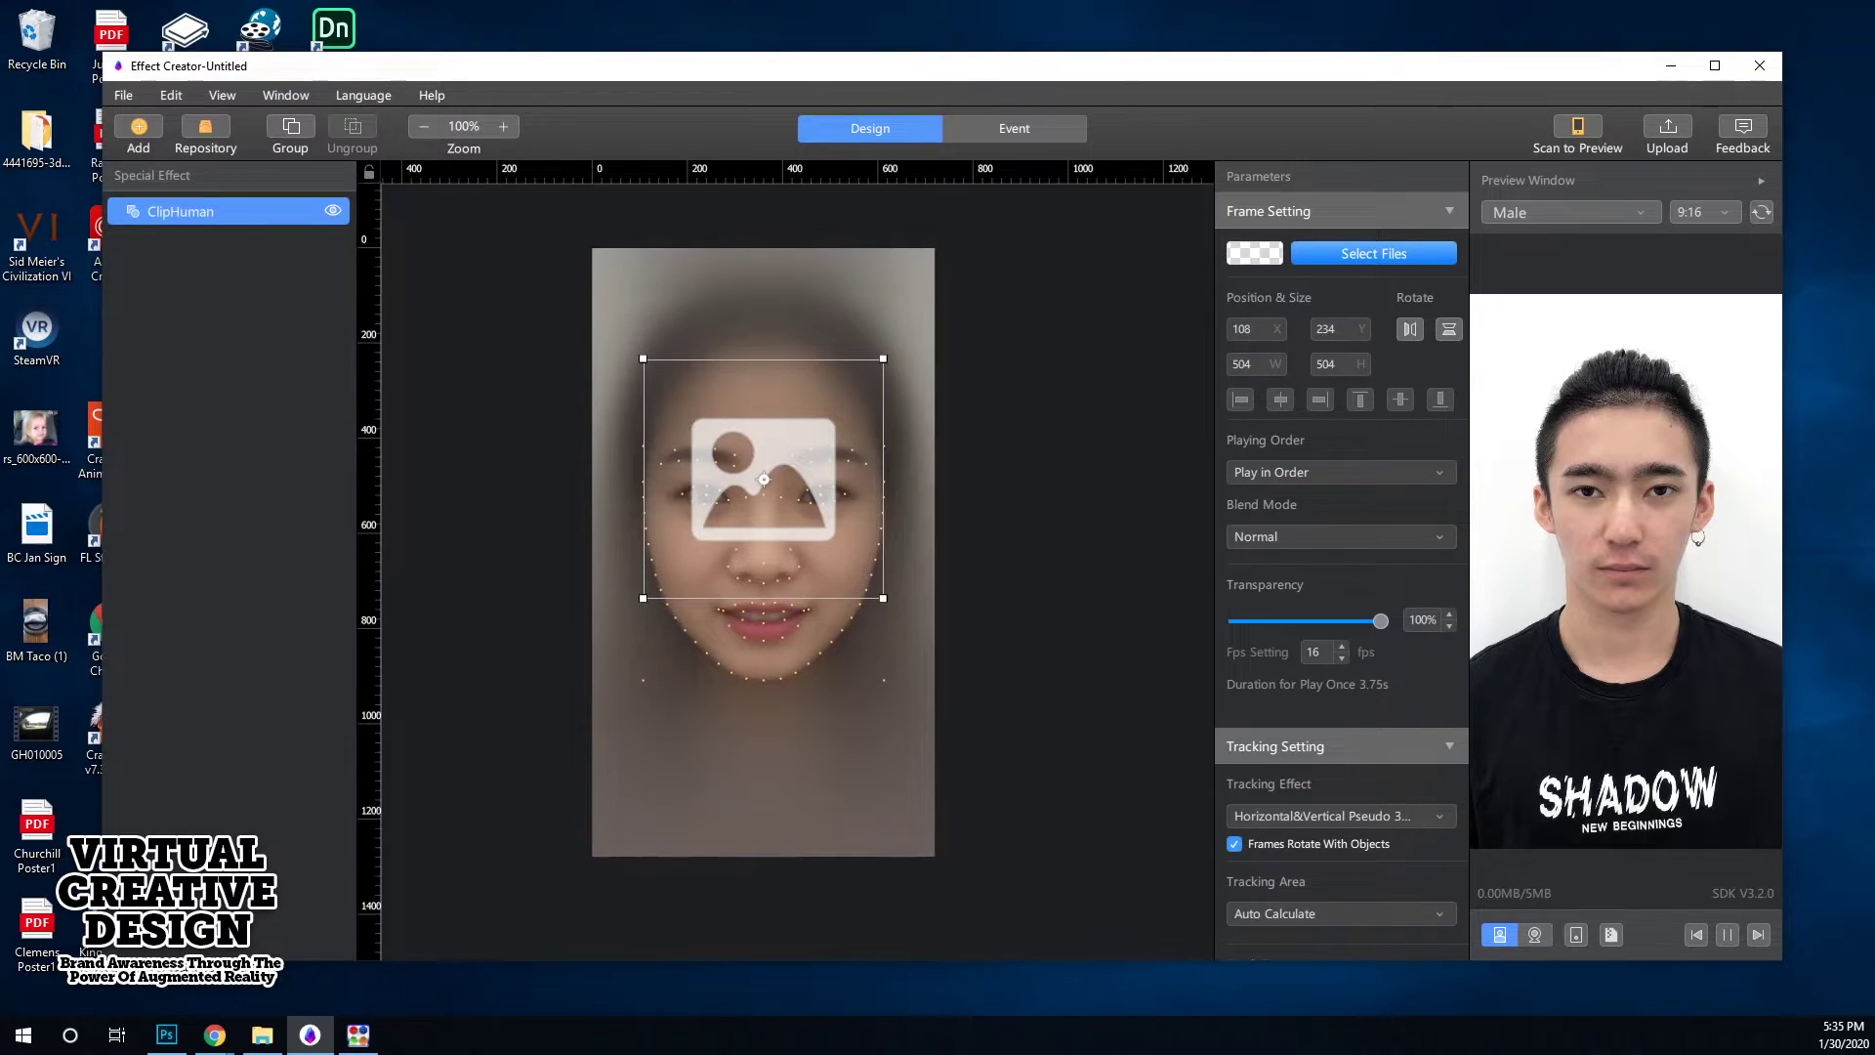
Step: Load the round beaver logo PNG from the Desktop as the face sticker's image
{"action": "left_click", "coordinate": [1373, 253]}
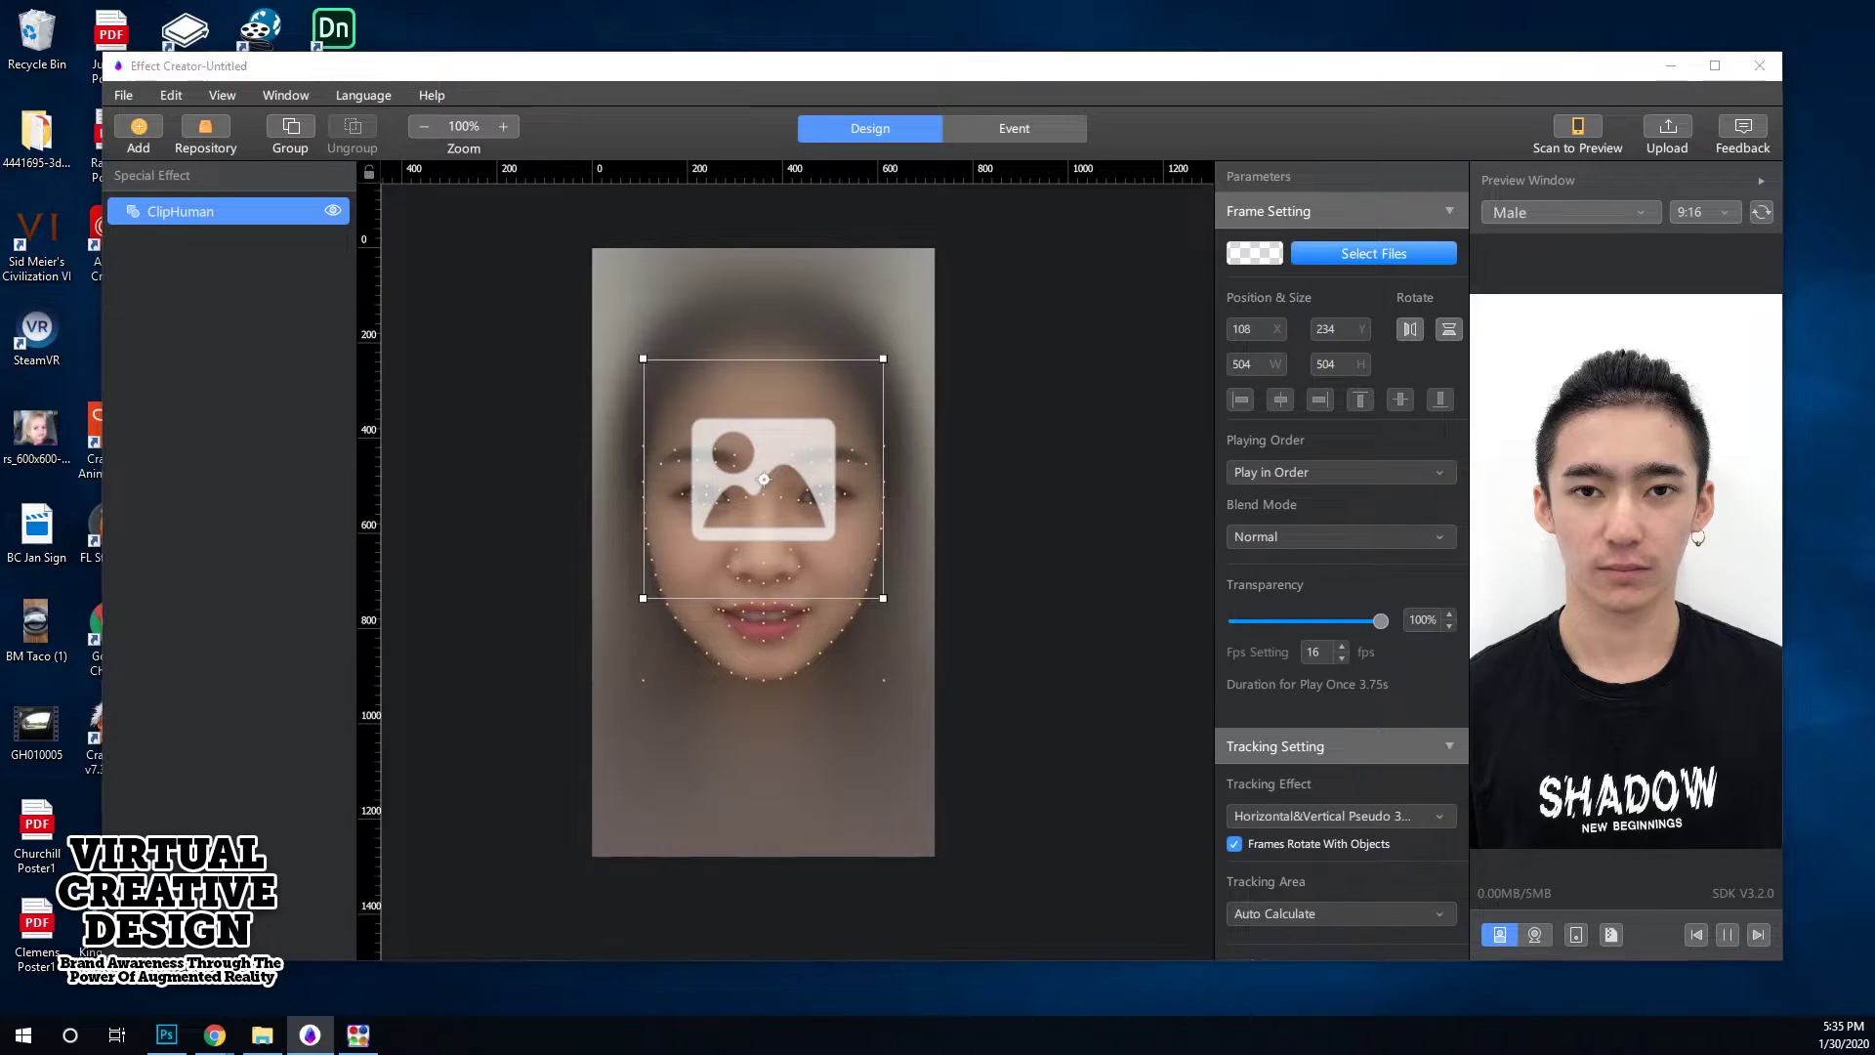
{"action": "left_click", "coordinate": [922, 546]}
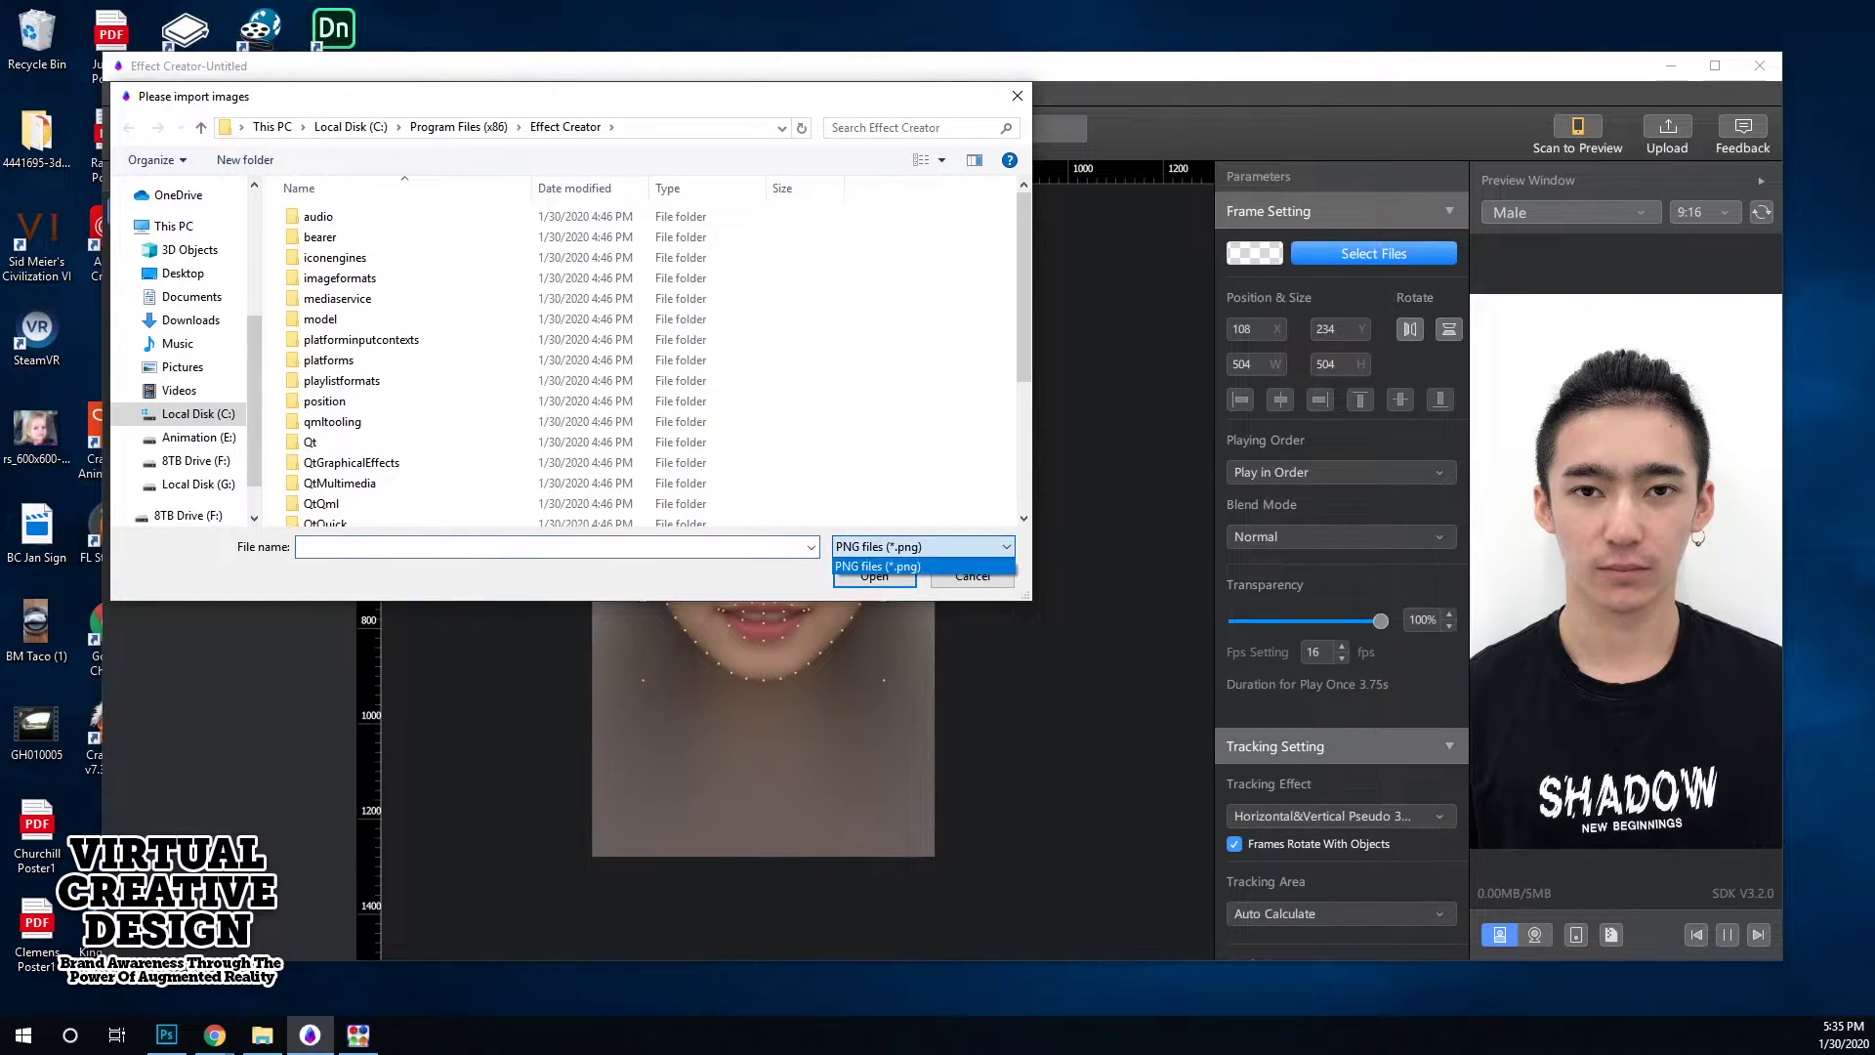
{"action": "left_click", "coordinate": [923, 567]}
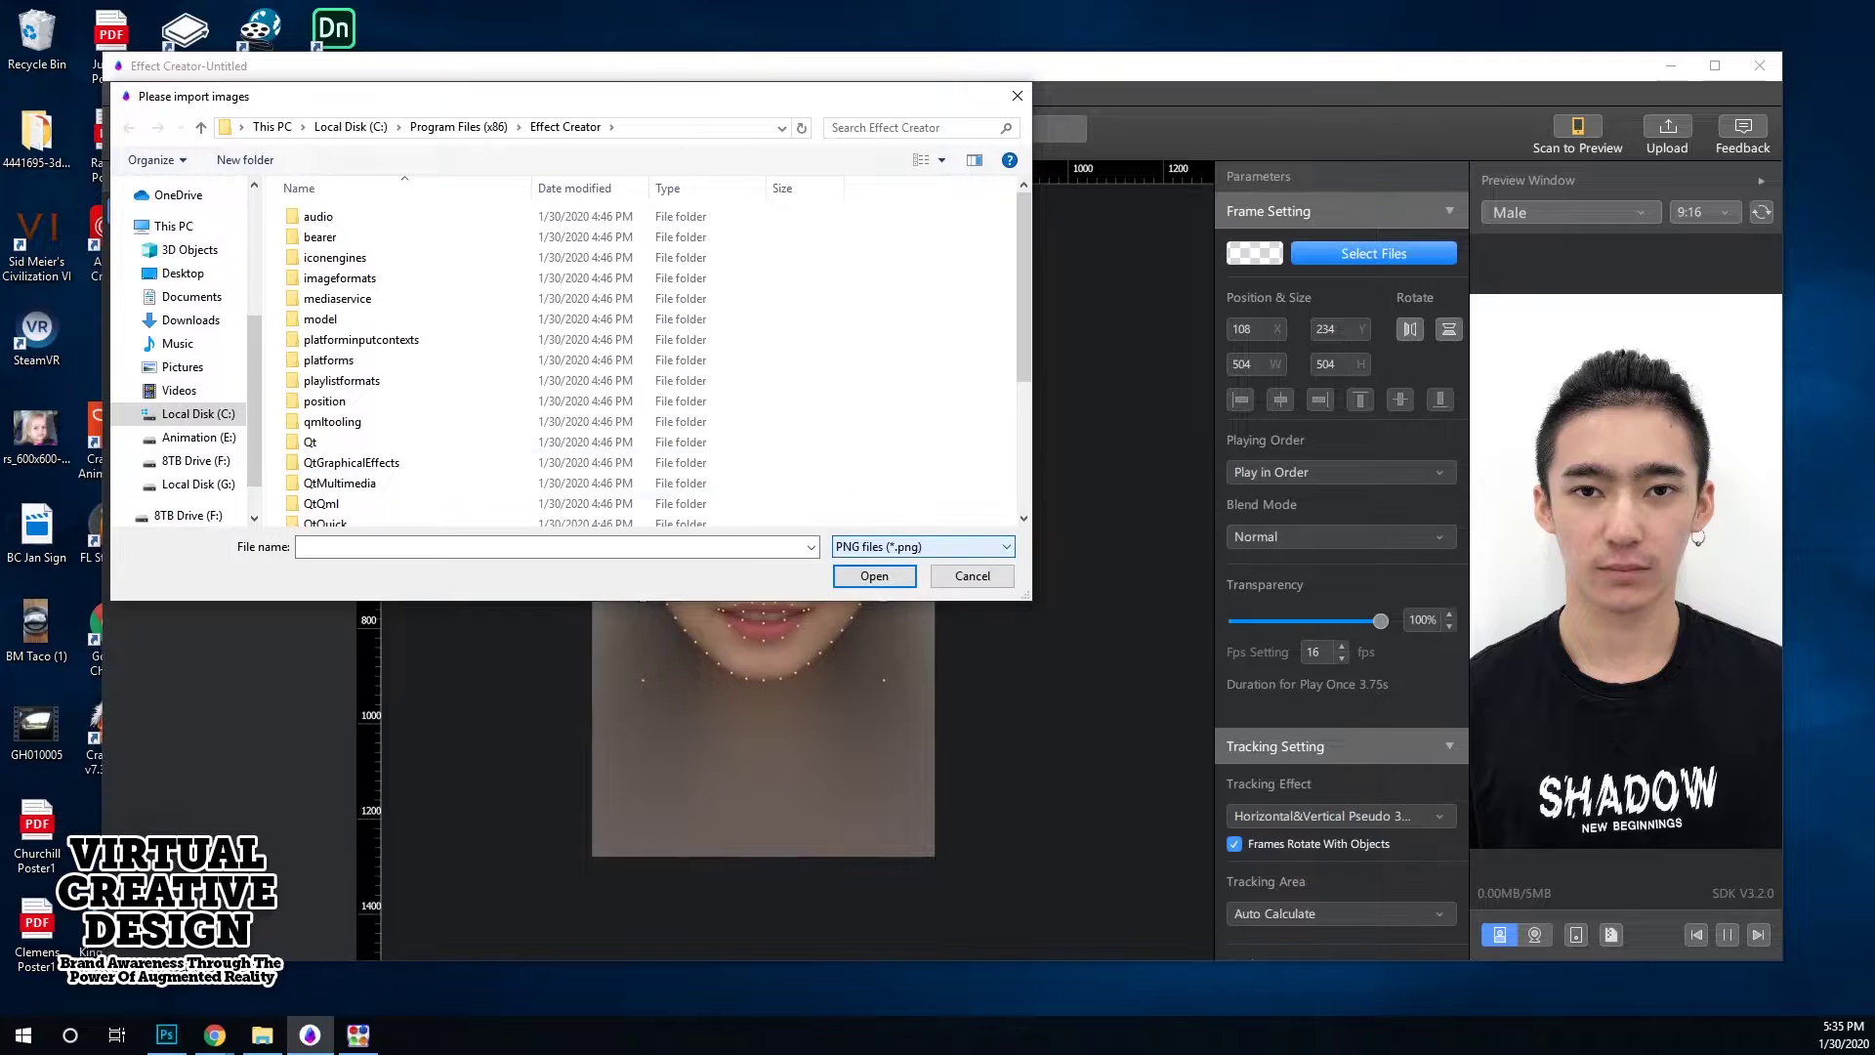
{"action": "left_click", "coordinate": [183, 272]}
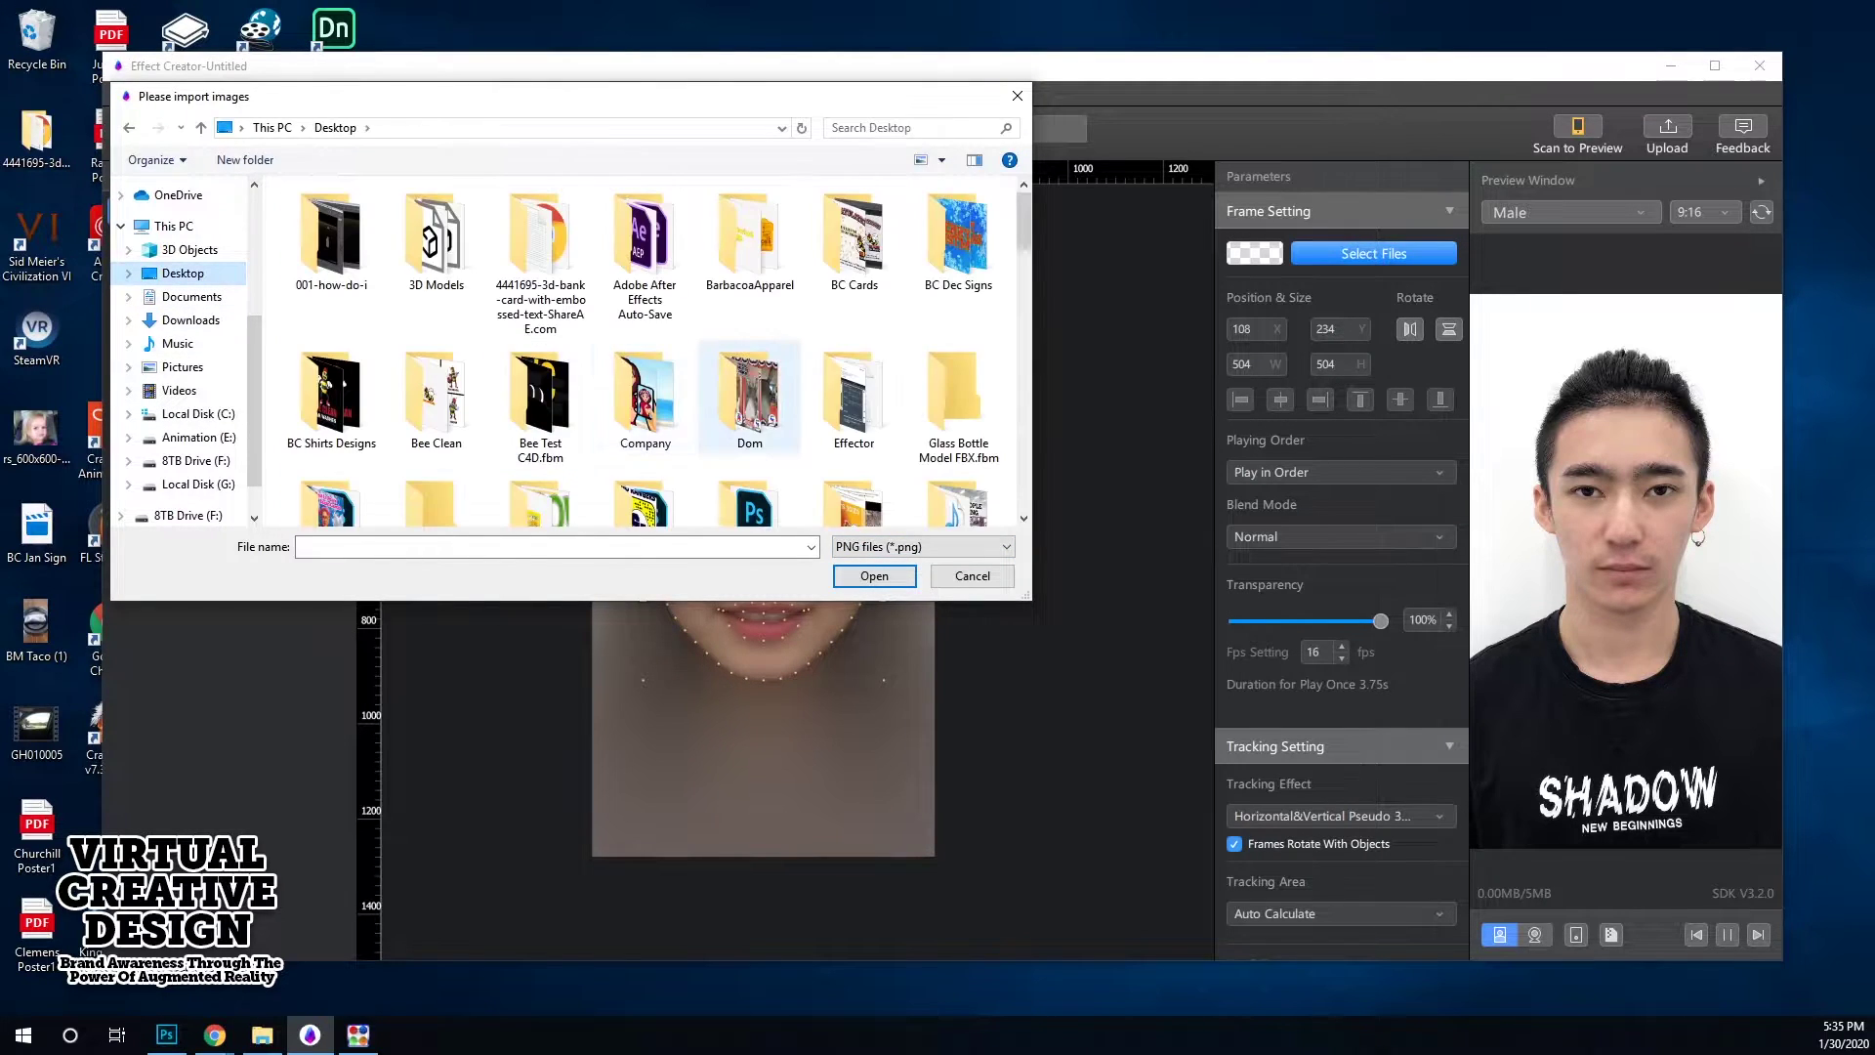
{"action": "scroll", "coordinate": [958, 440], "scroll_direction": "down", "scroll_amount": 4}
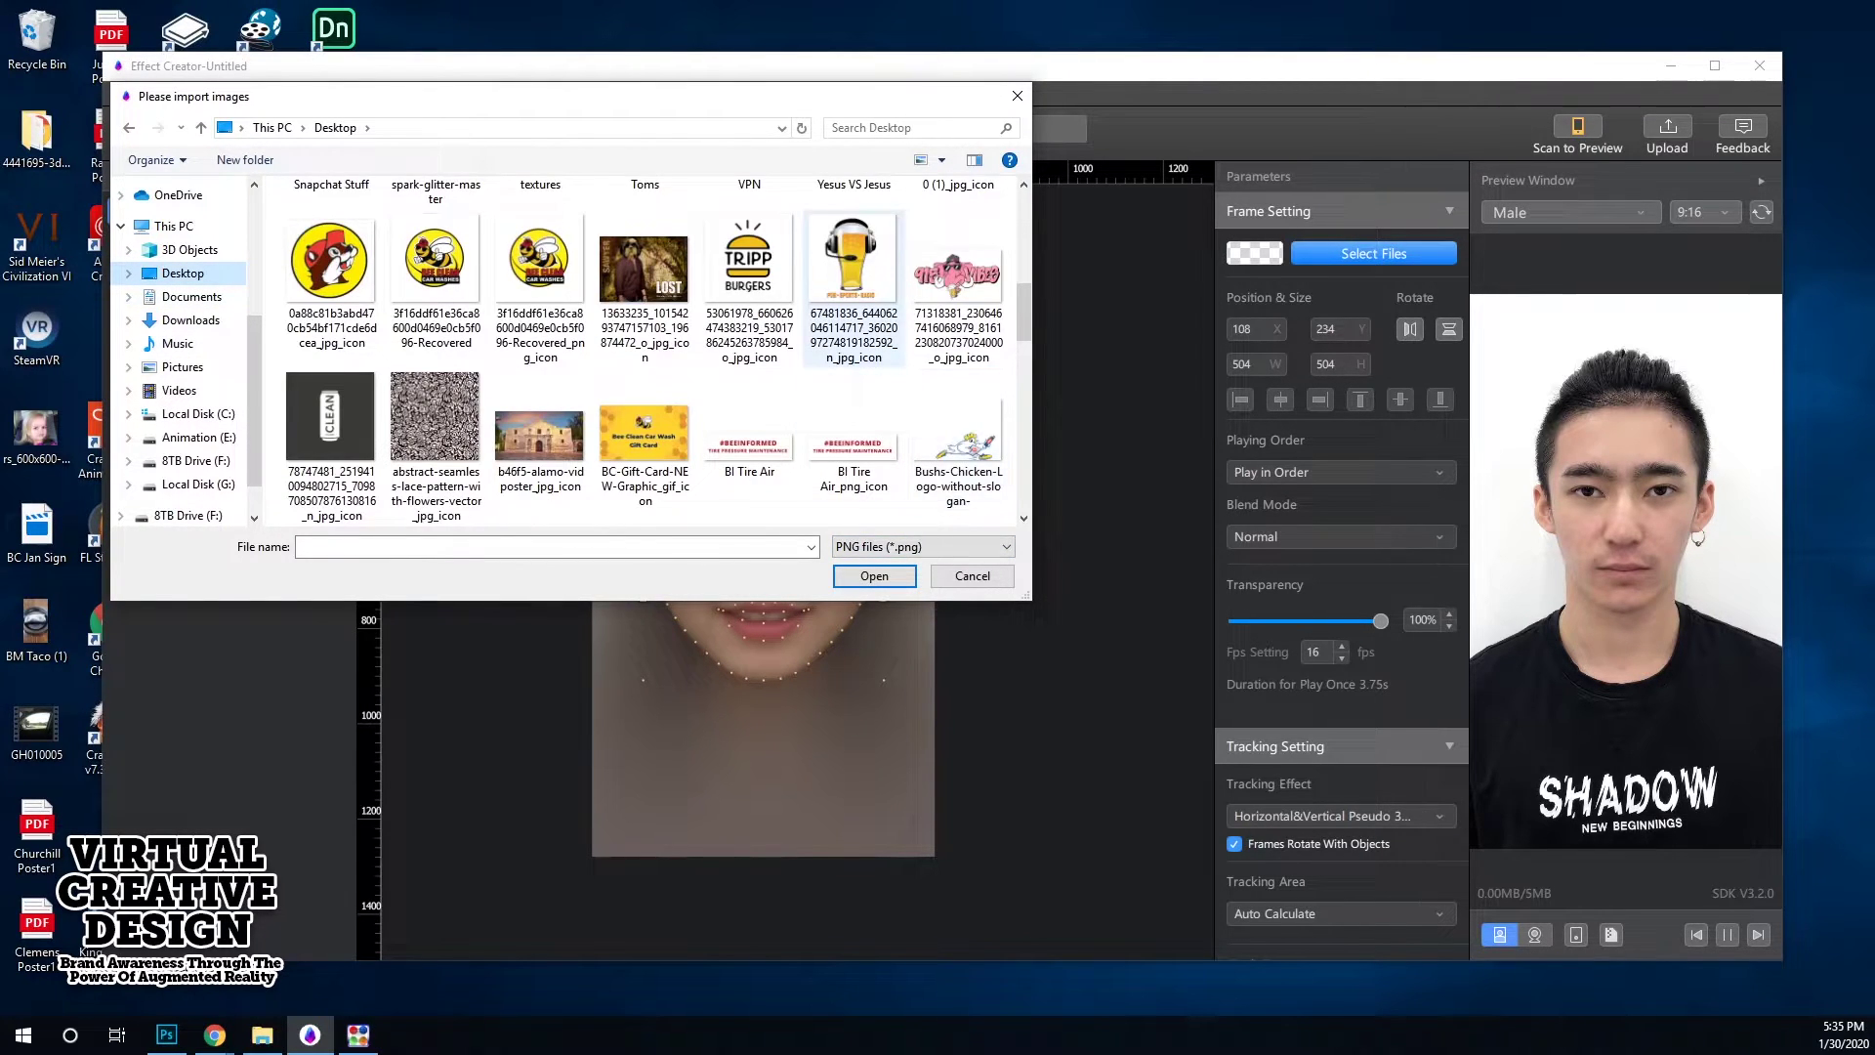
{"action": "left_click", "coordinate": [330, 263]}
{"action": "double_click", "coordinate": [330, 263]}
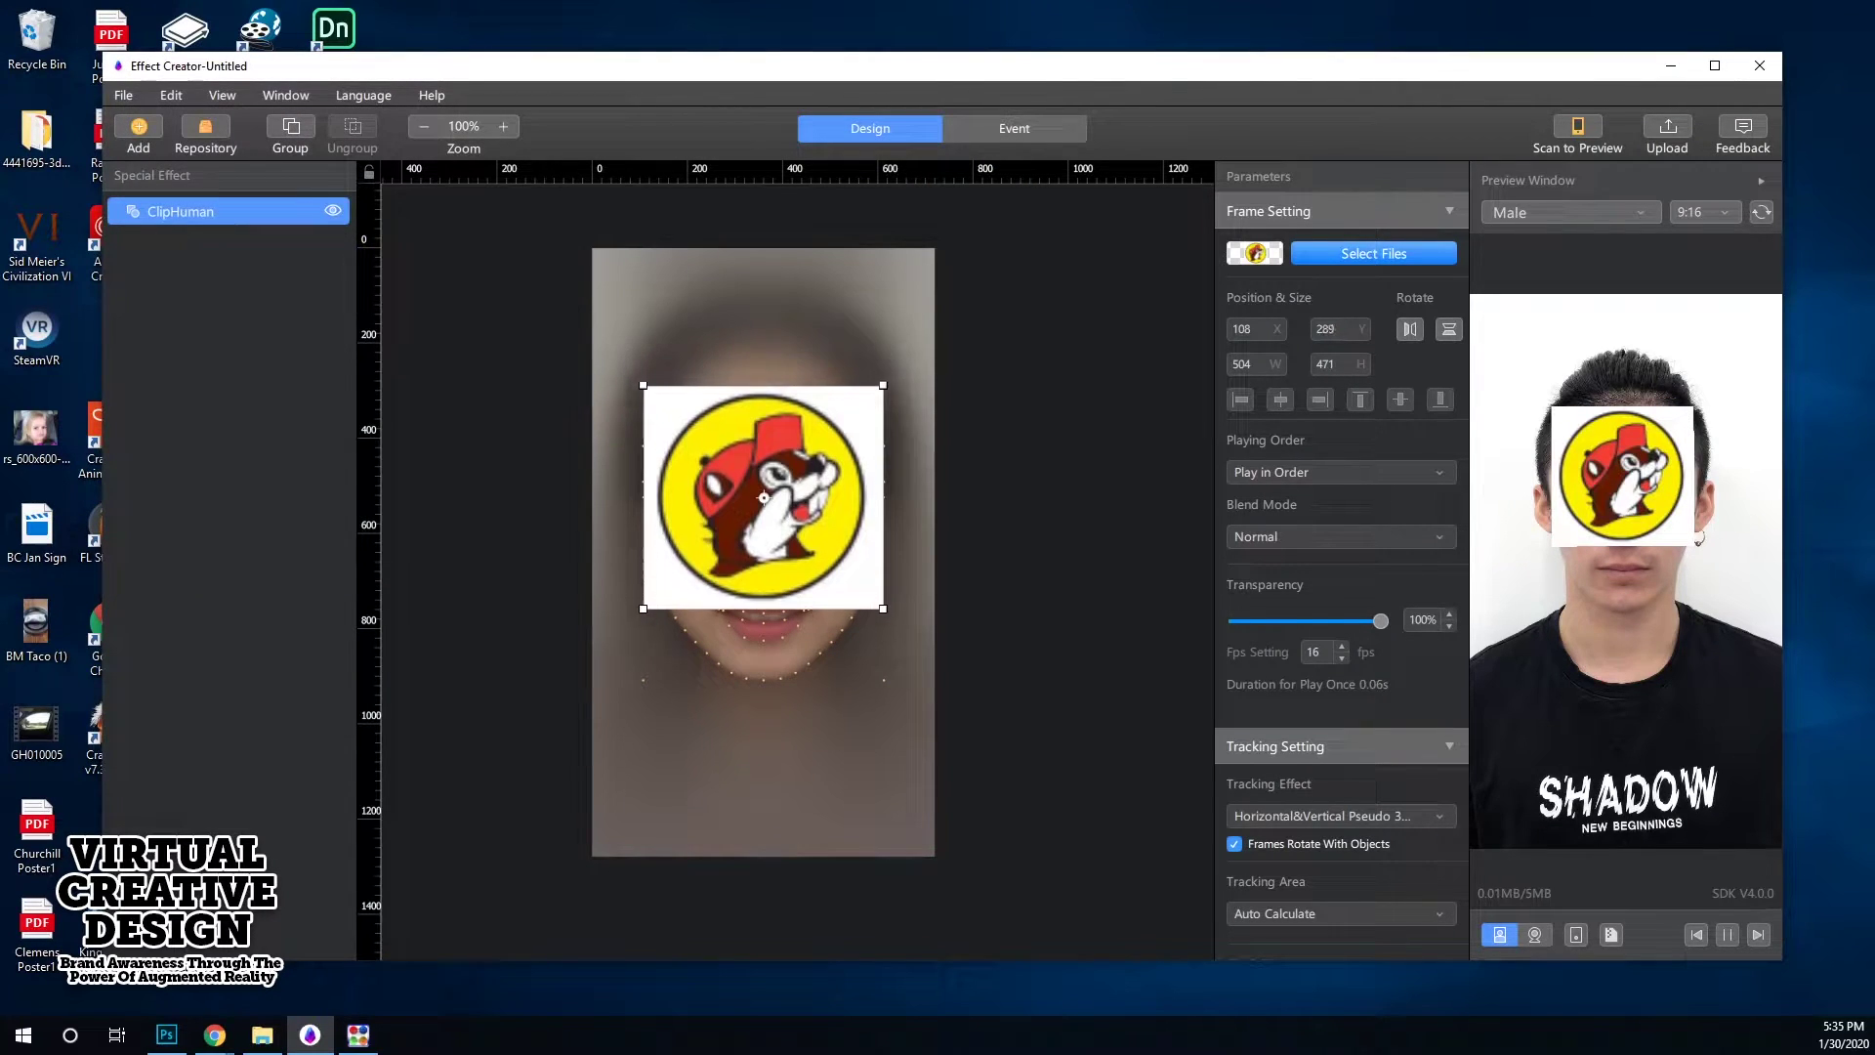
Step: Move the logo sticker up over the forehead to X 108, Y 0, and delete it
{"action": "left_click_drag", "start_coordinate": [773, 538], "coordinate": [764, 553]}
{"action": "double_click", "coordinate": [764, 553]}
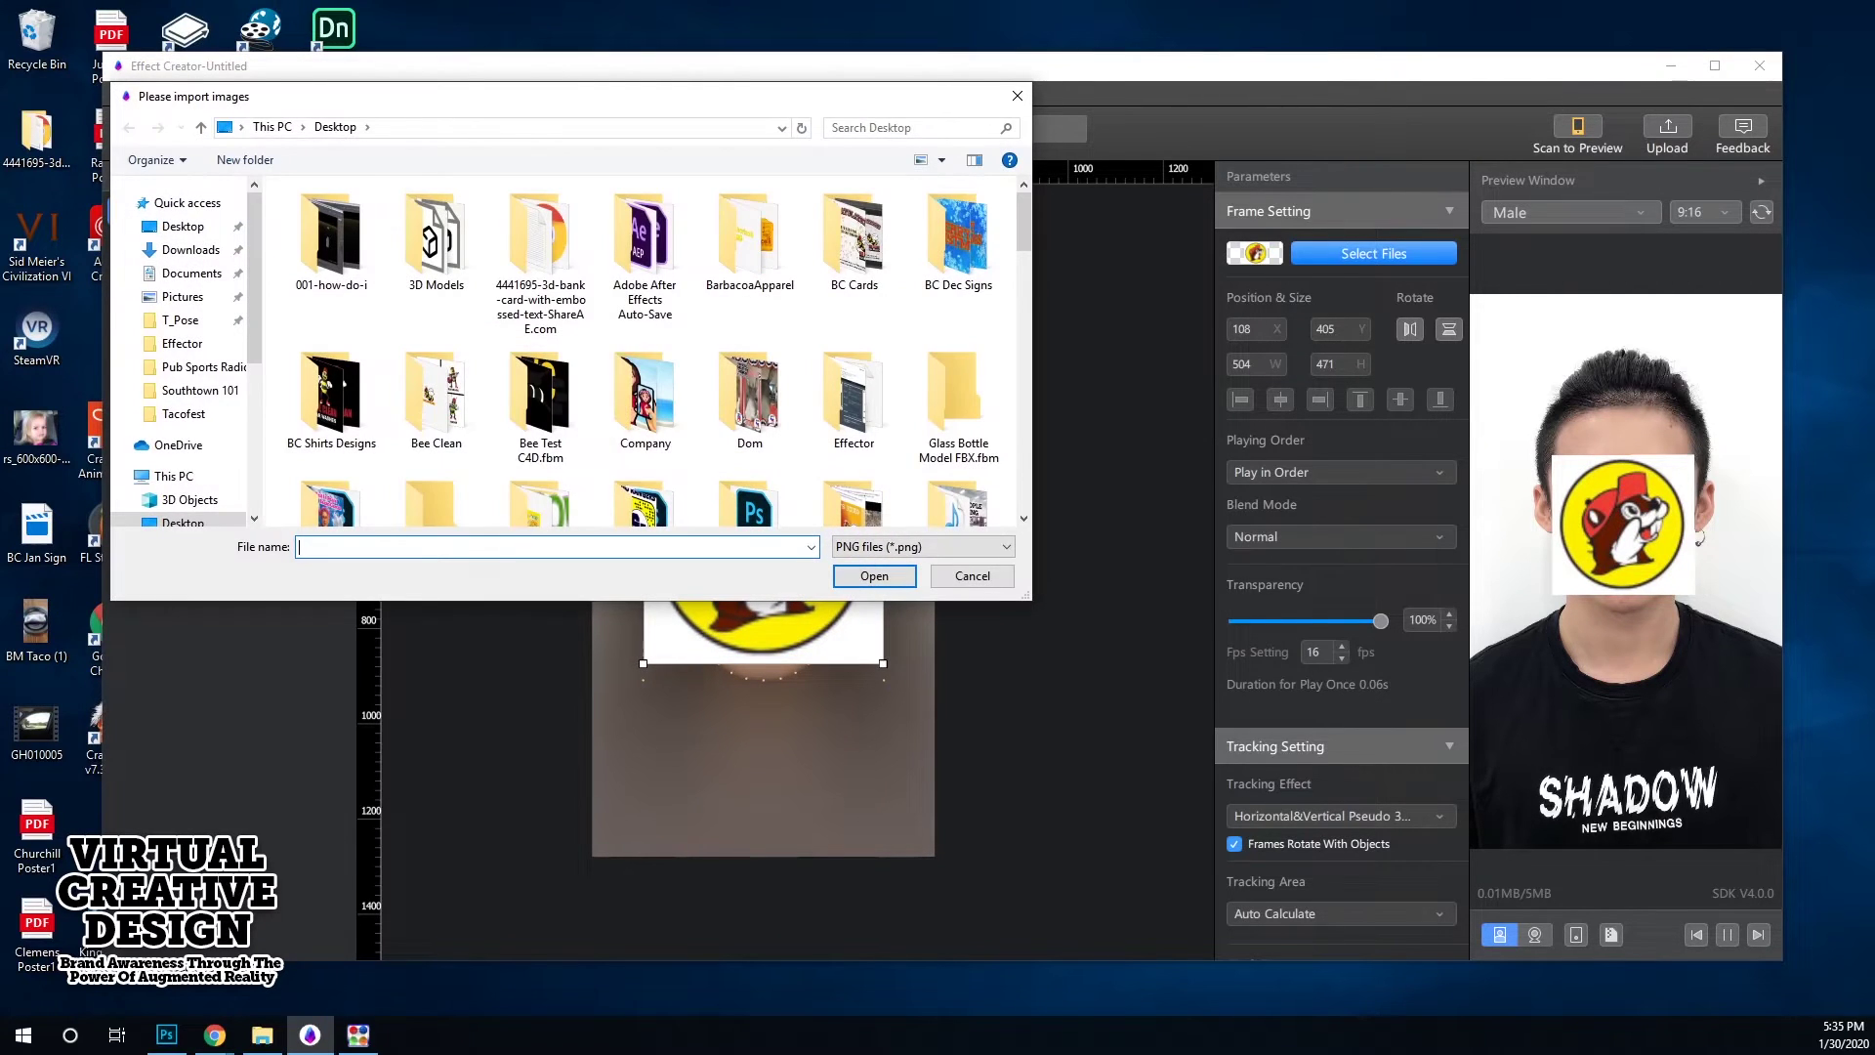
{"action": "left_click", "coordinate": [1006, 546]}
{"action": "left_click", "coordinate": [918, 565]}
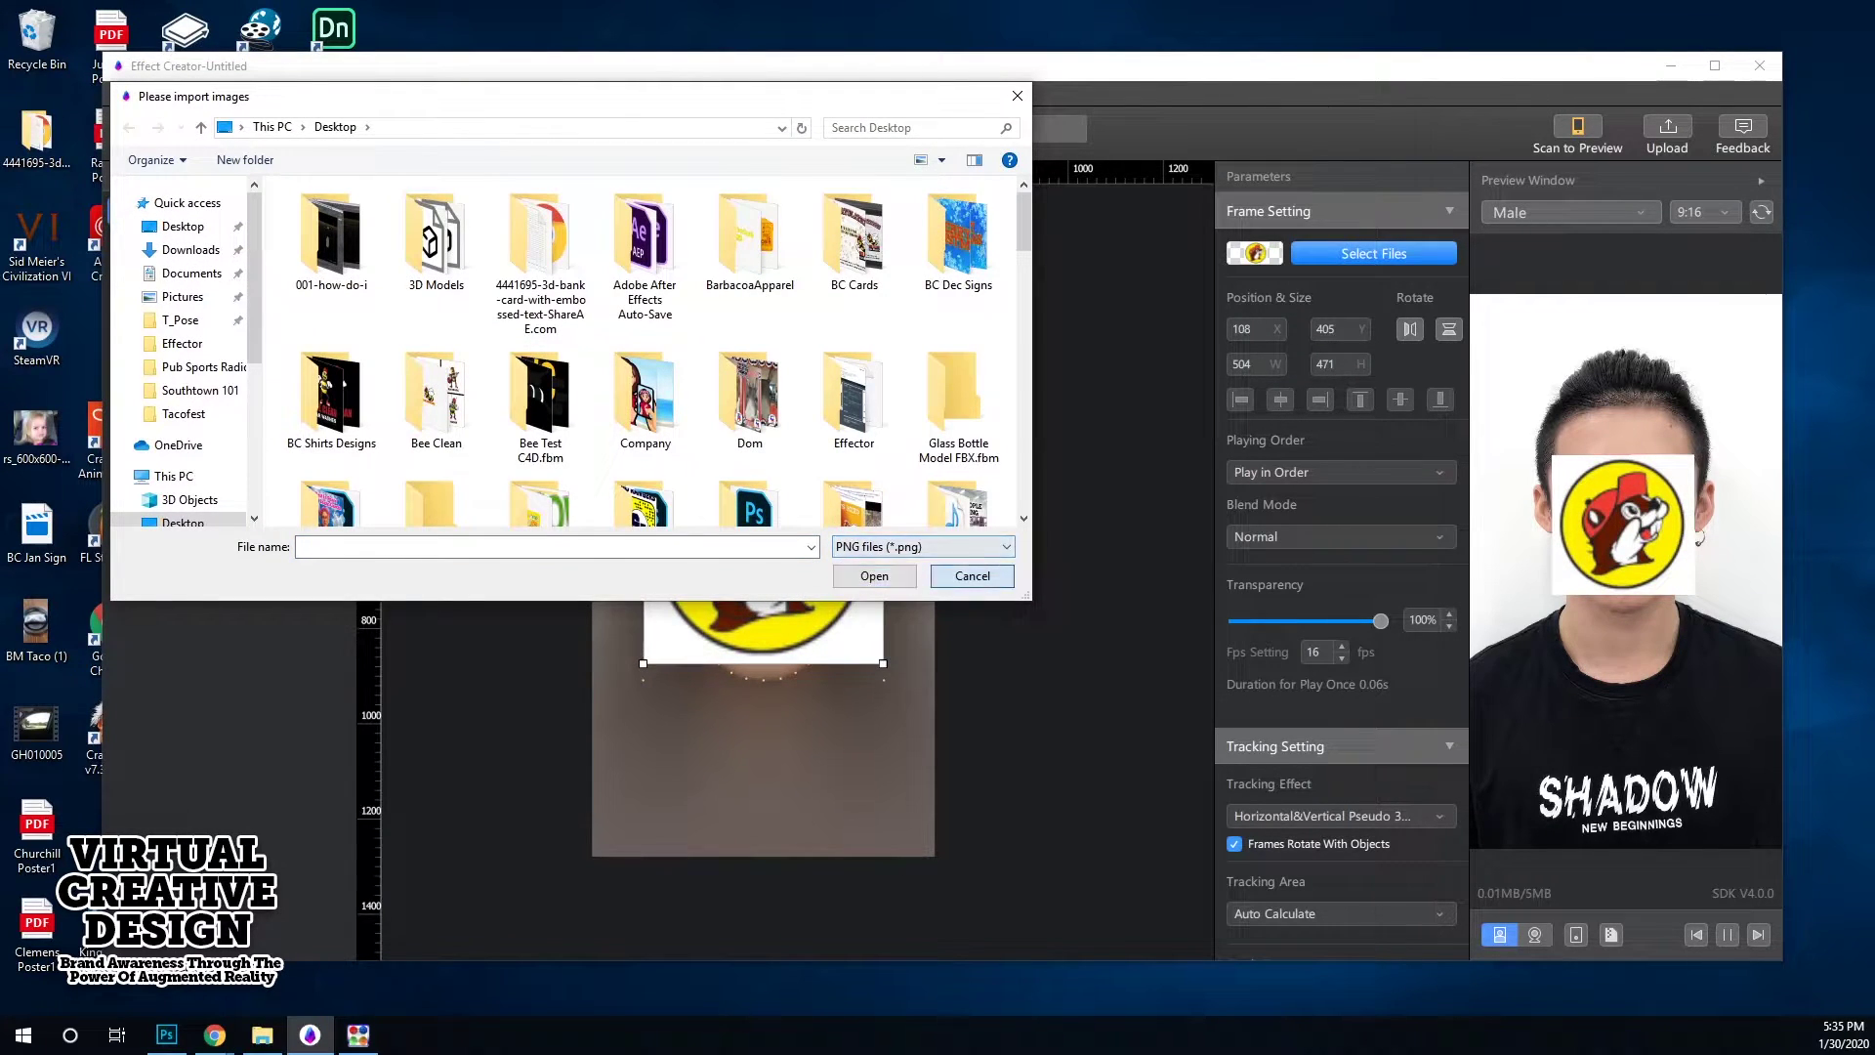
{"action": "left_click", "coordinate": [972, 575]}
{"action": "left_click_drag", "start_coordinate": [763, 553], "coordinate": [763, 359]}
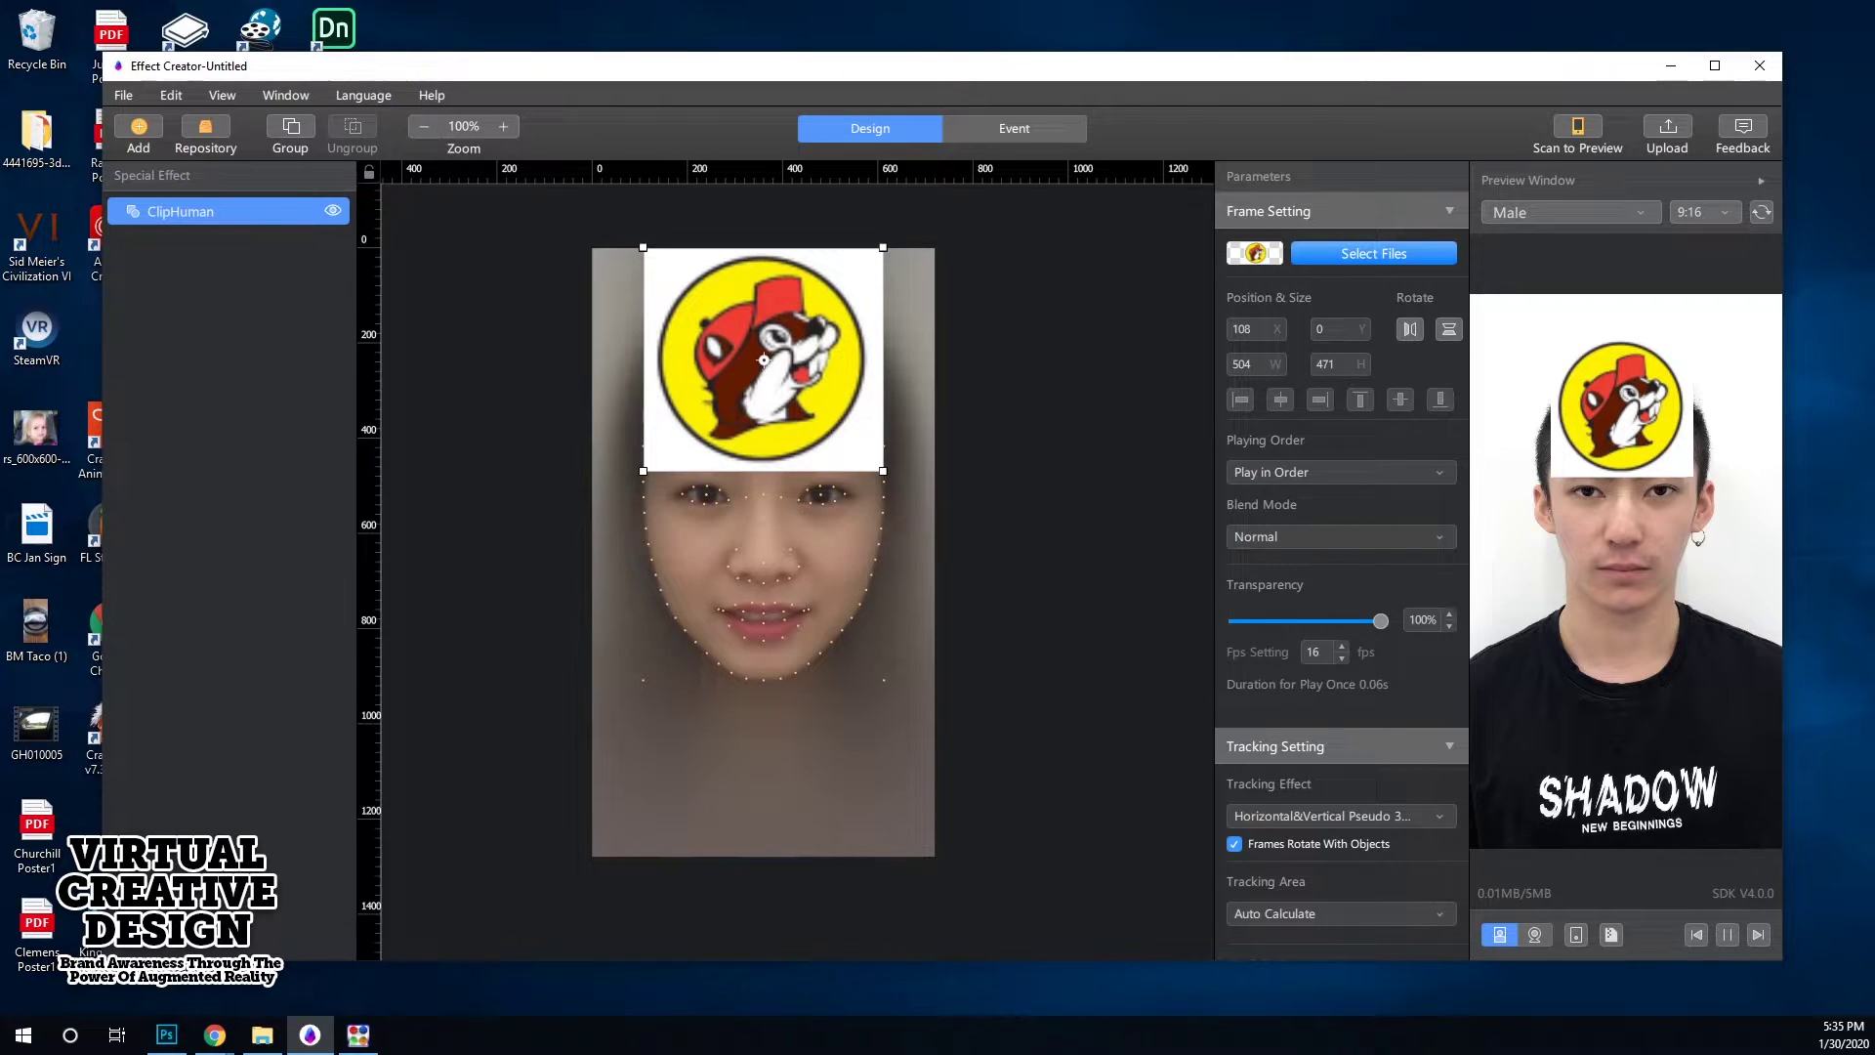
{"action": "key", "text": "Delete"}
Step: Try a Cat Face 2D sticker placed over the cat's head at X 108, Y 136, and delete it
{"action": "left_click", "coordinate": [138, 132]}
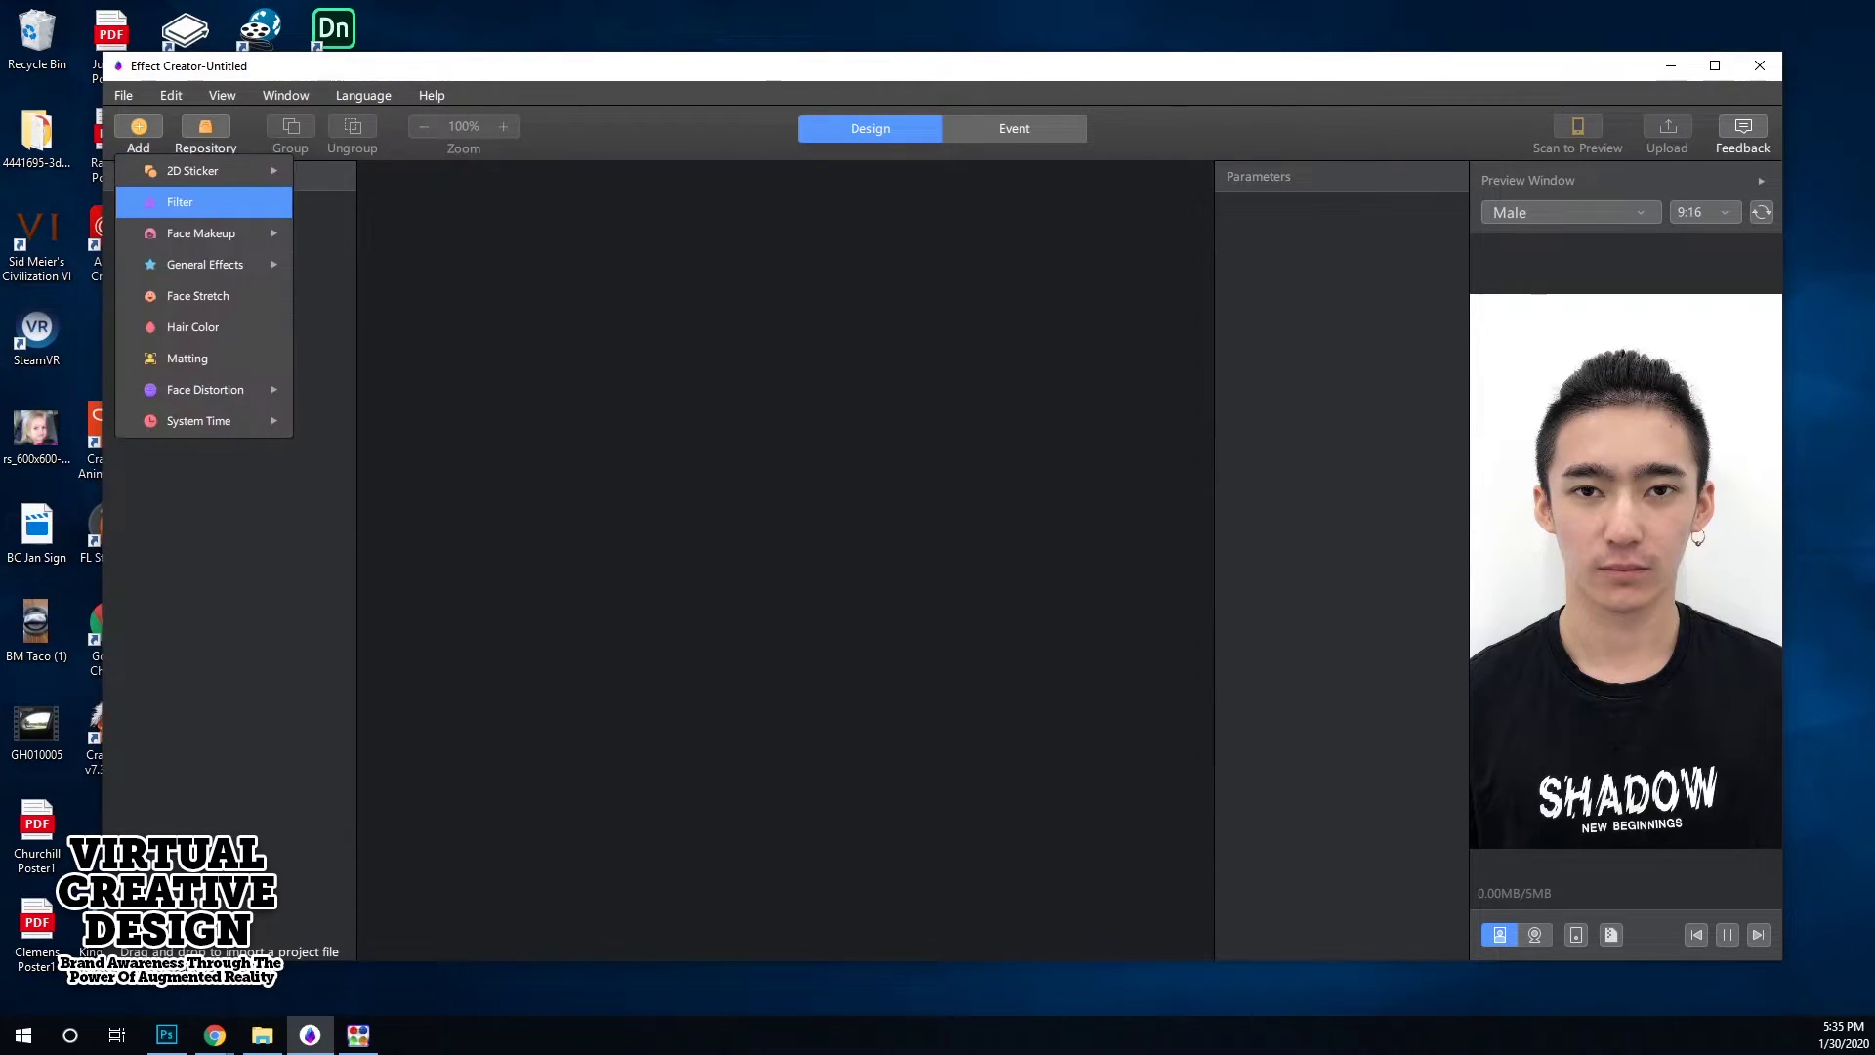
{"action": "mouse_move", "coordinate": [195, 171]}
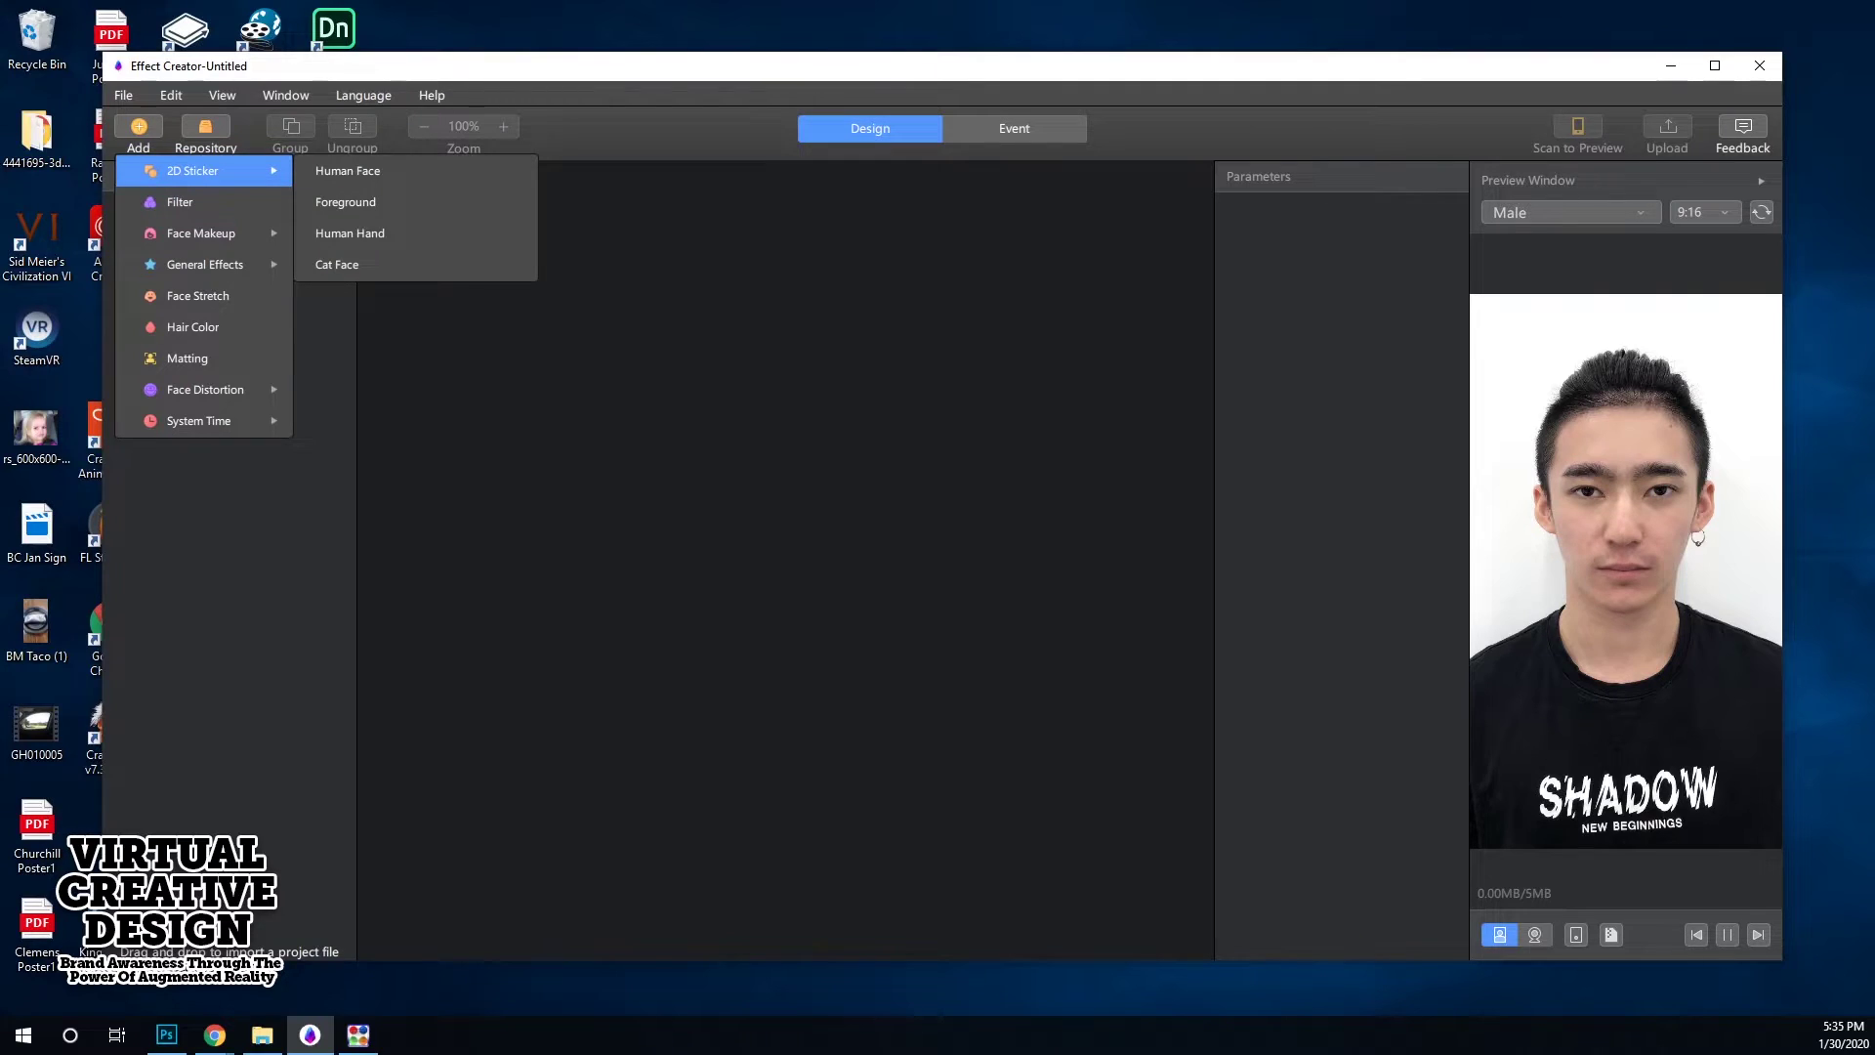
{"action": "left_click", "coordinate": [337, 265]}
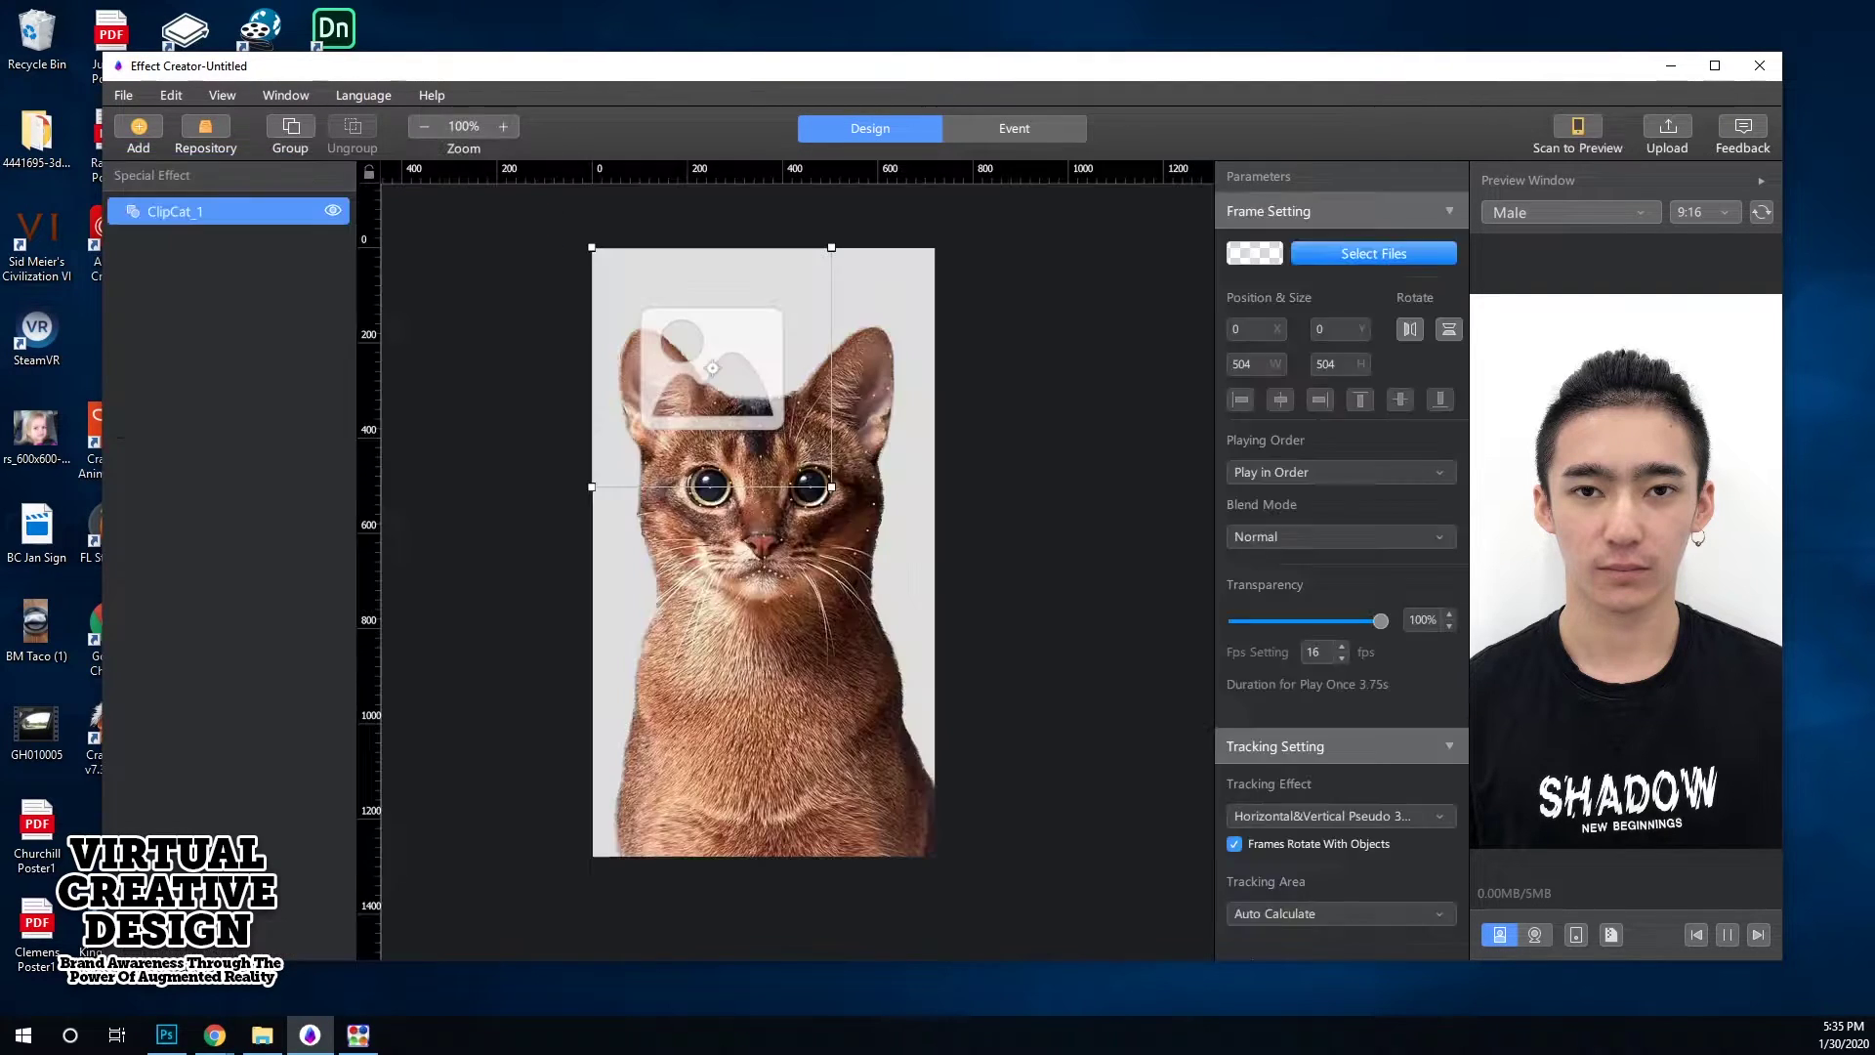
{"action": "left_click_drag", "start_coordinate": [711, 367], "coordinate": [764, 432]}
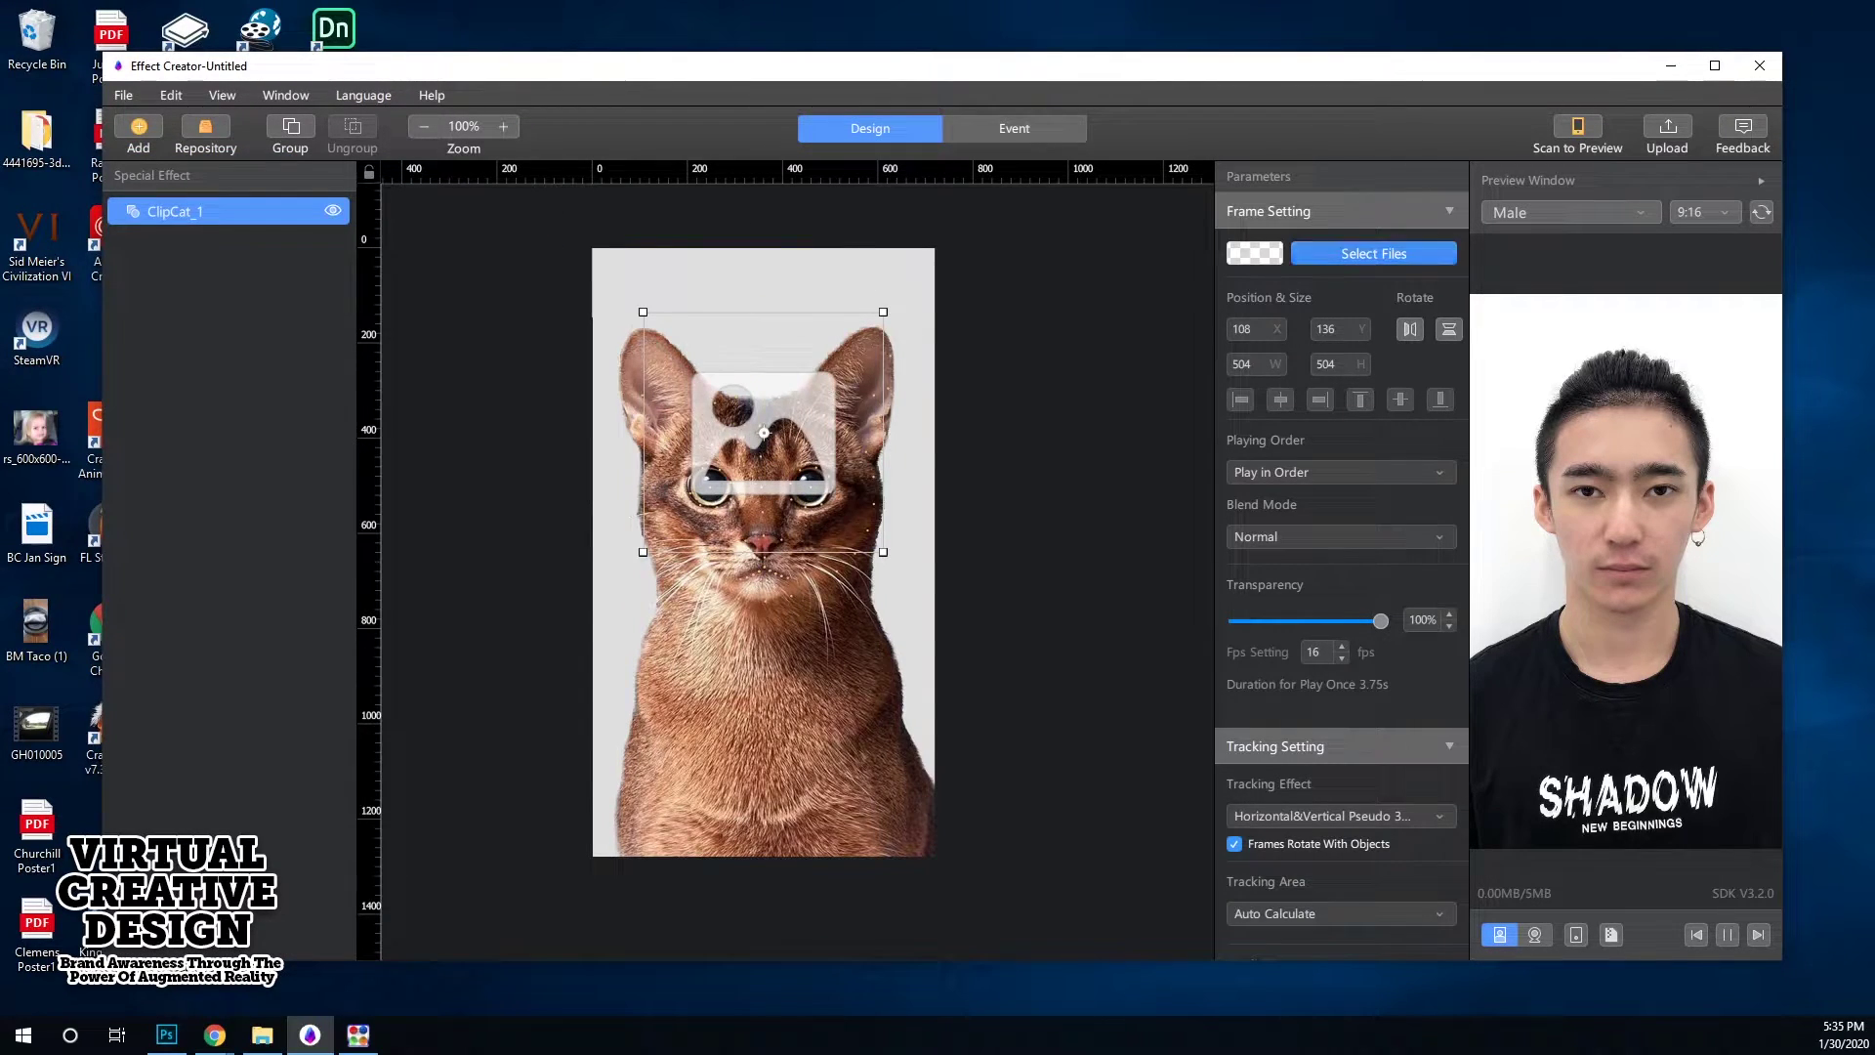
{"action": "left_click", "coordinate": [1373, 253]}
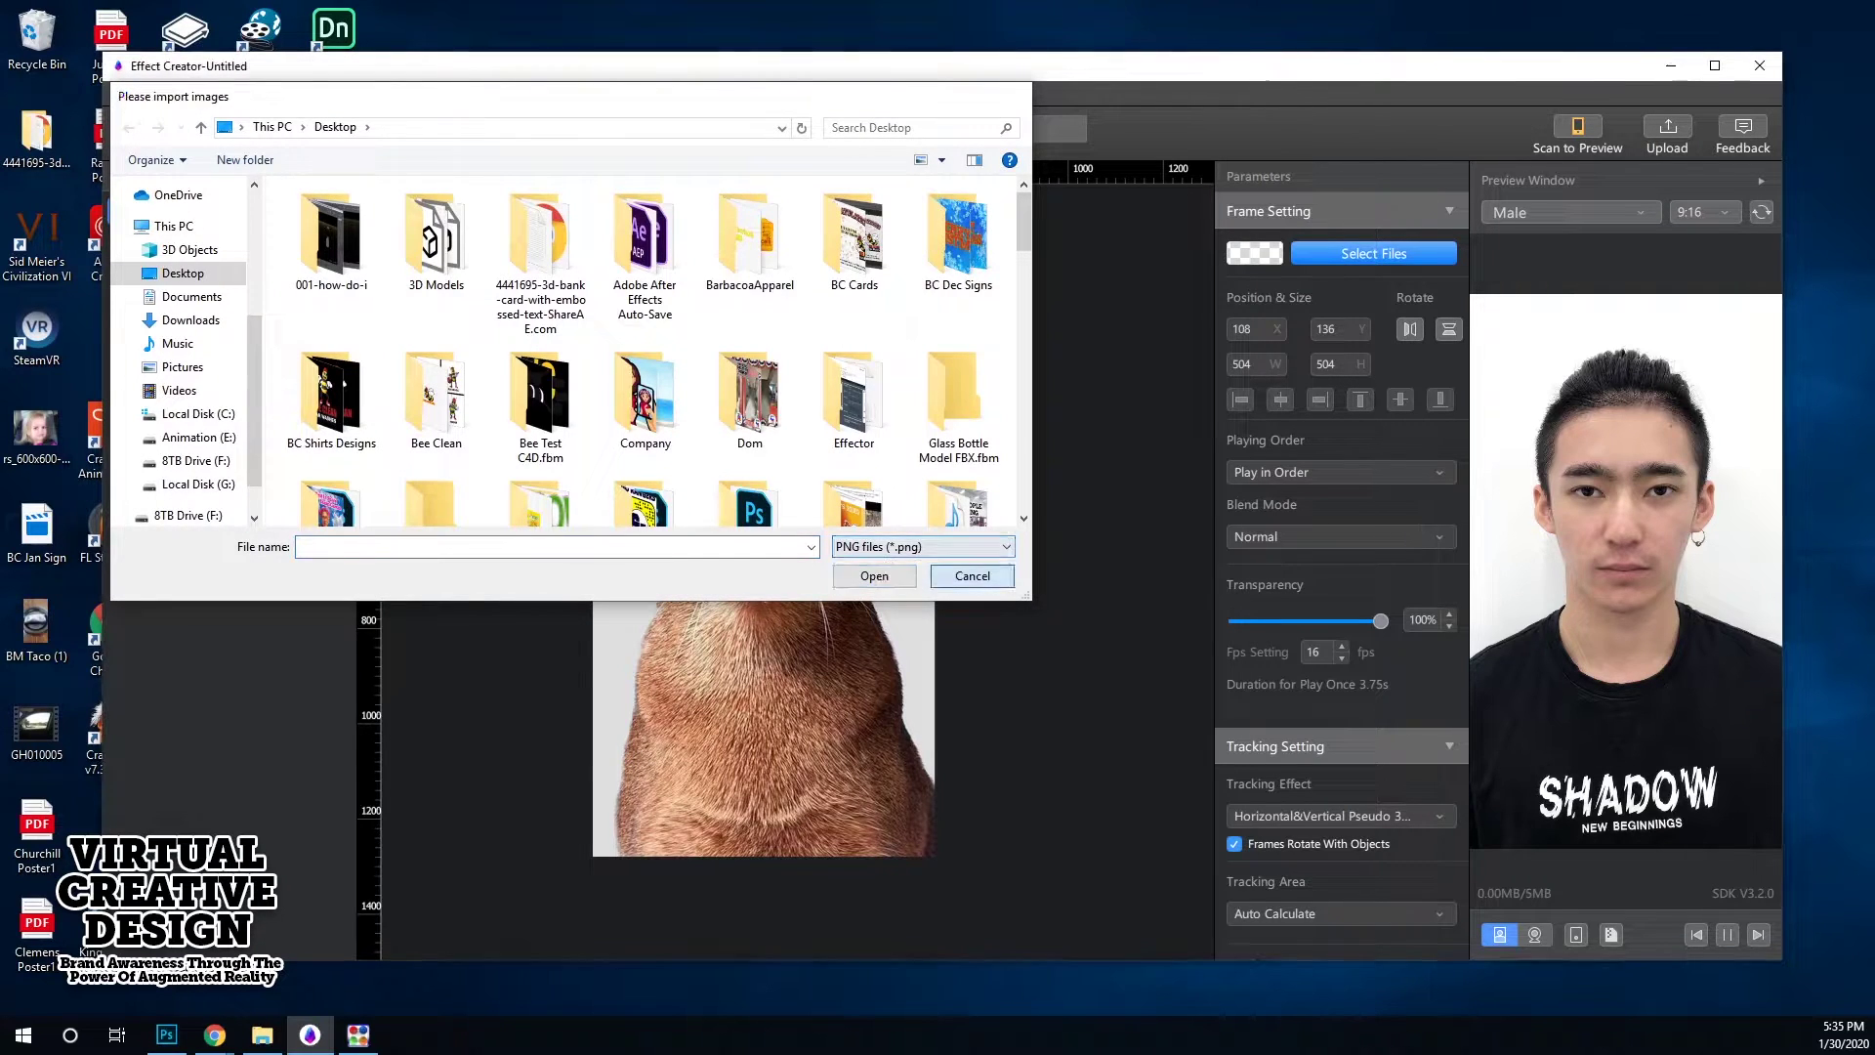
{"action": "left_click", "coordinate": [973, 575]}
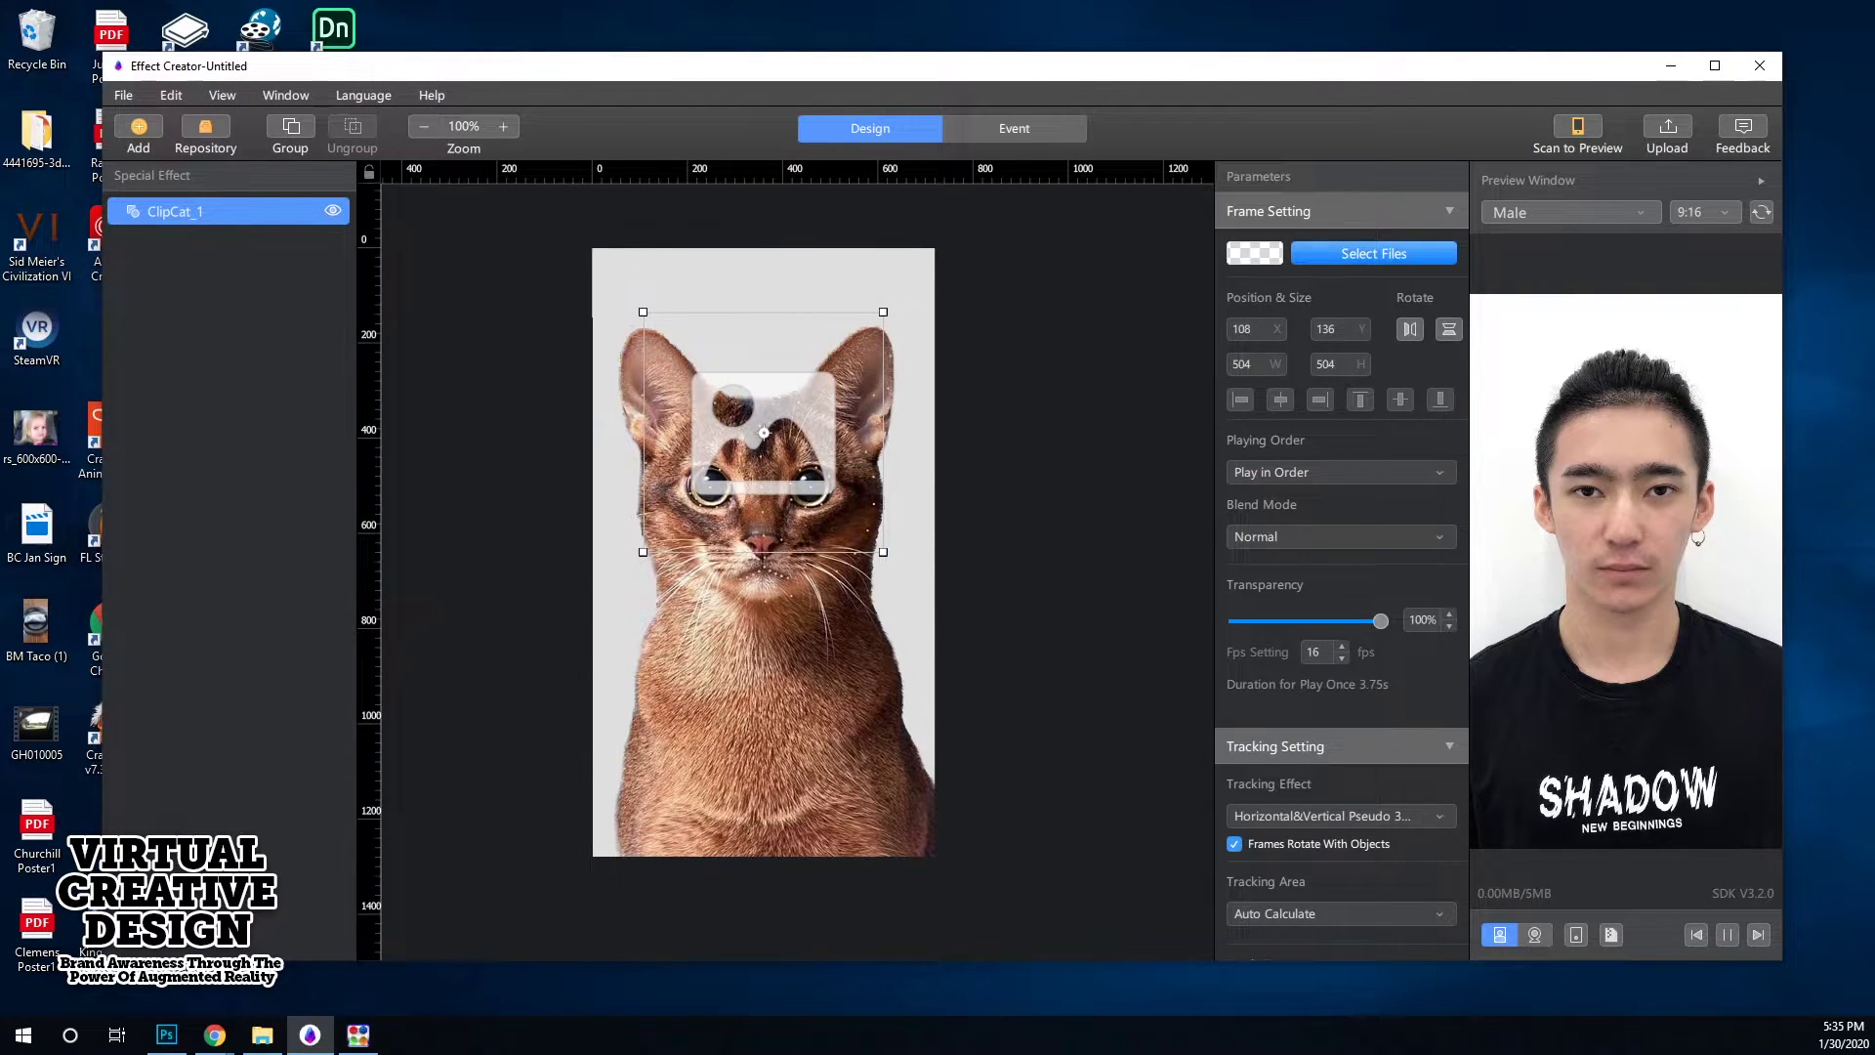
{"action": "key", "text": "Delete"}
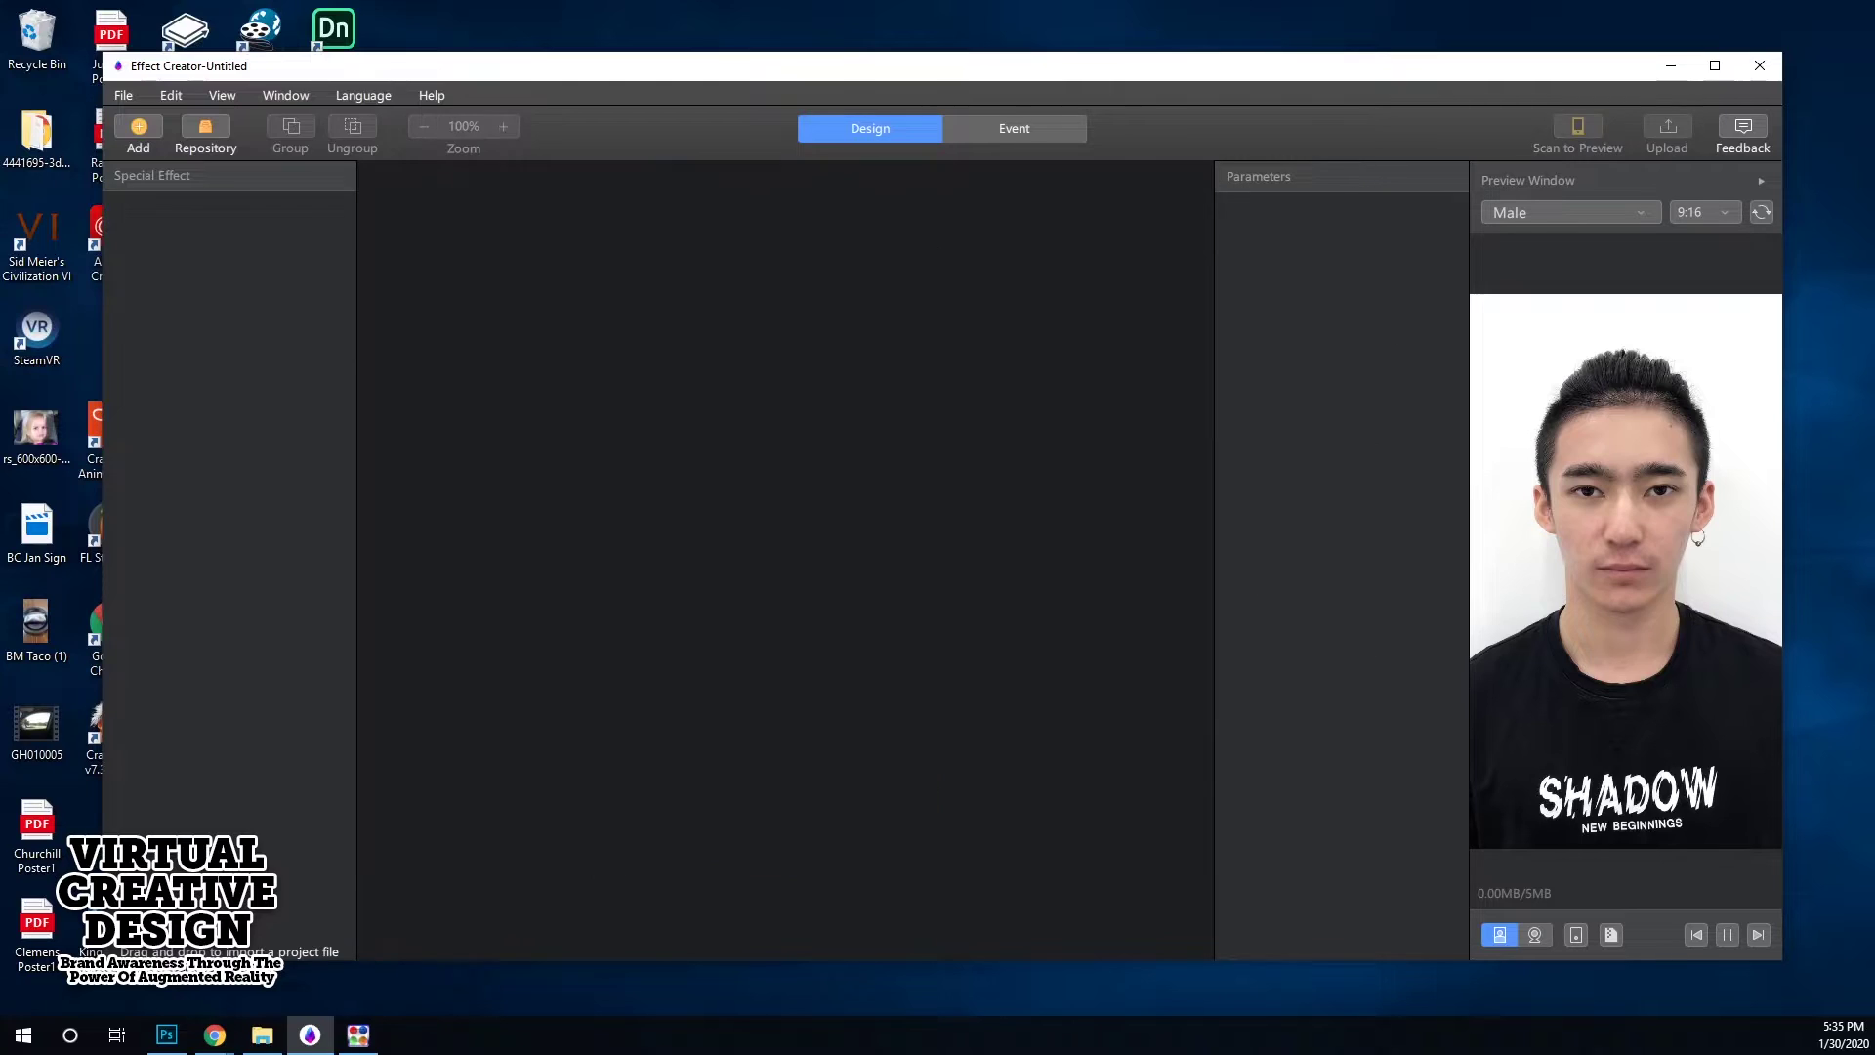
Step: Try the Zoom general effect on the preview model, and delete it
{"action": "left_click", "coordinate": [138, 132]}
{"action": "mouse_move", "coordinate": [195, 171]}
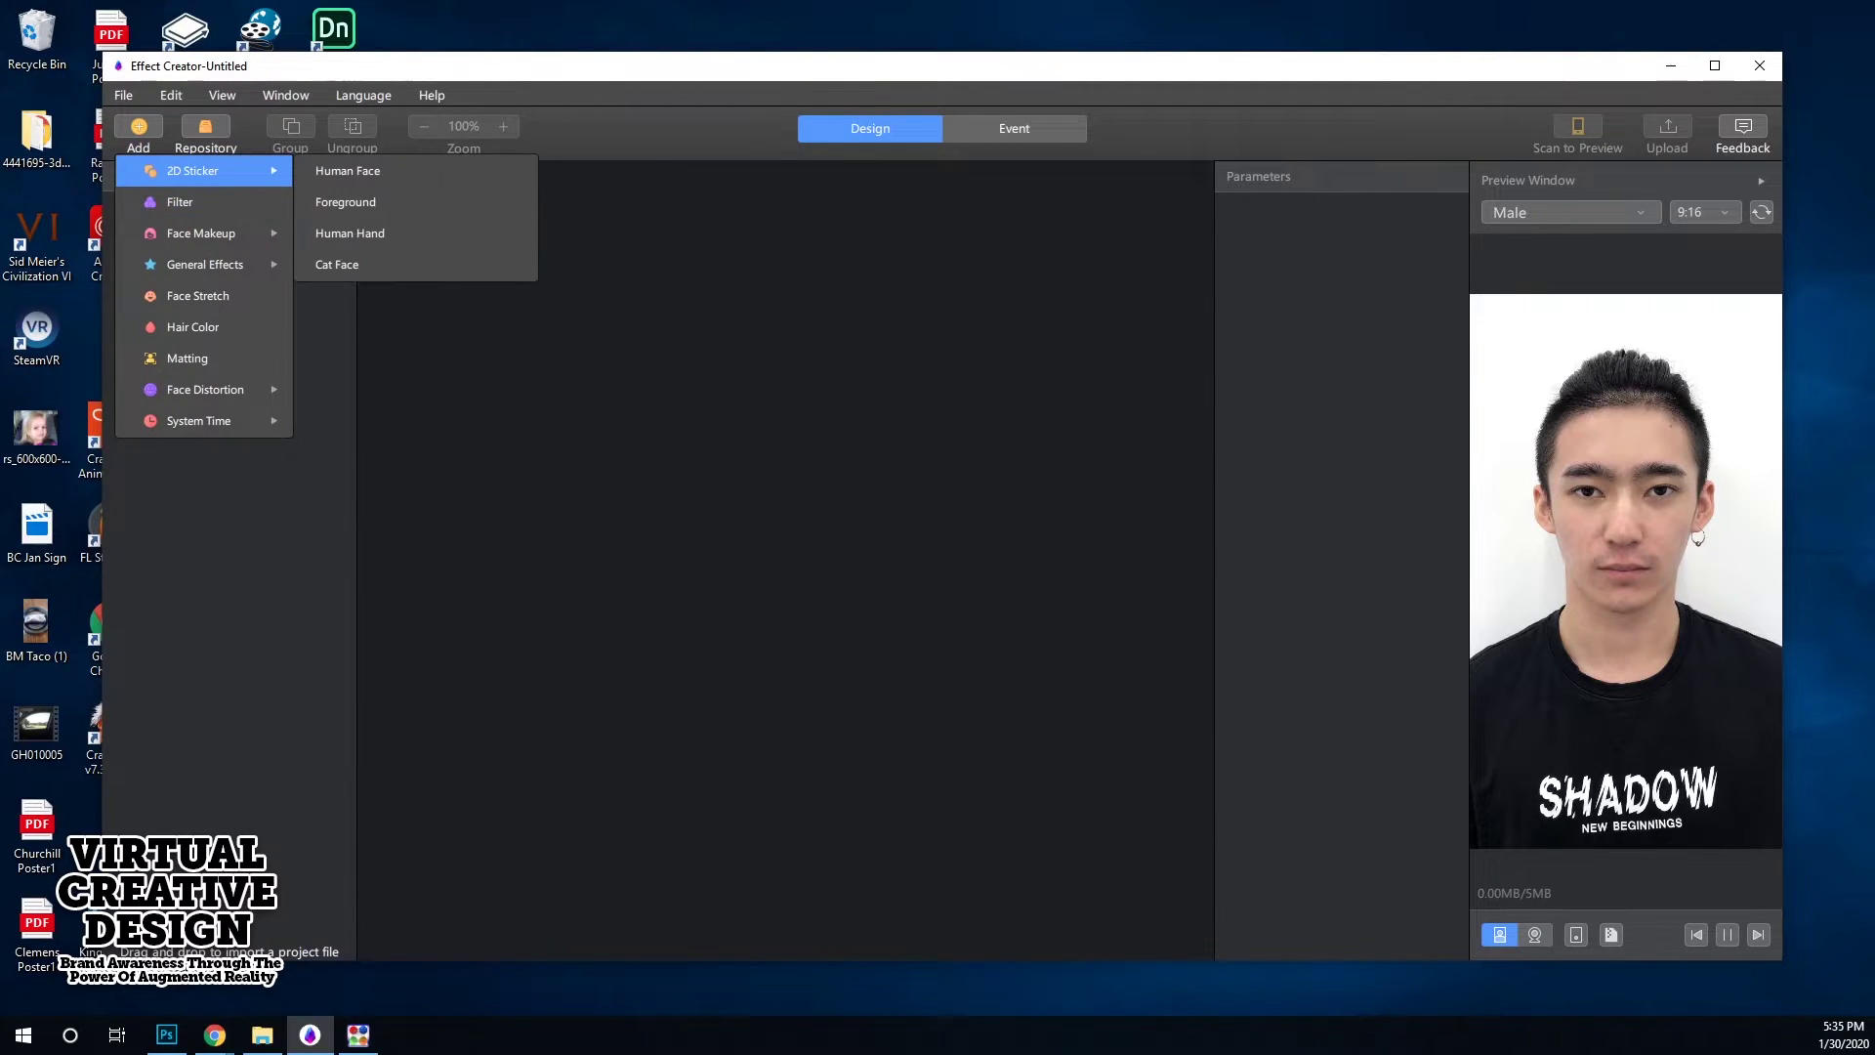
{"action": "mouse_move", "coordinate": [206, 265]}
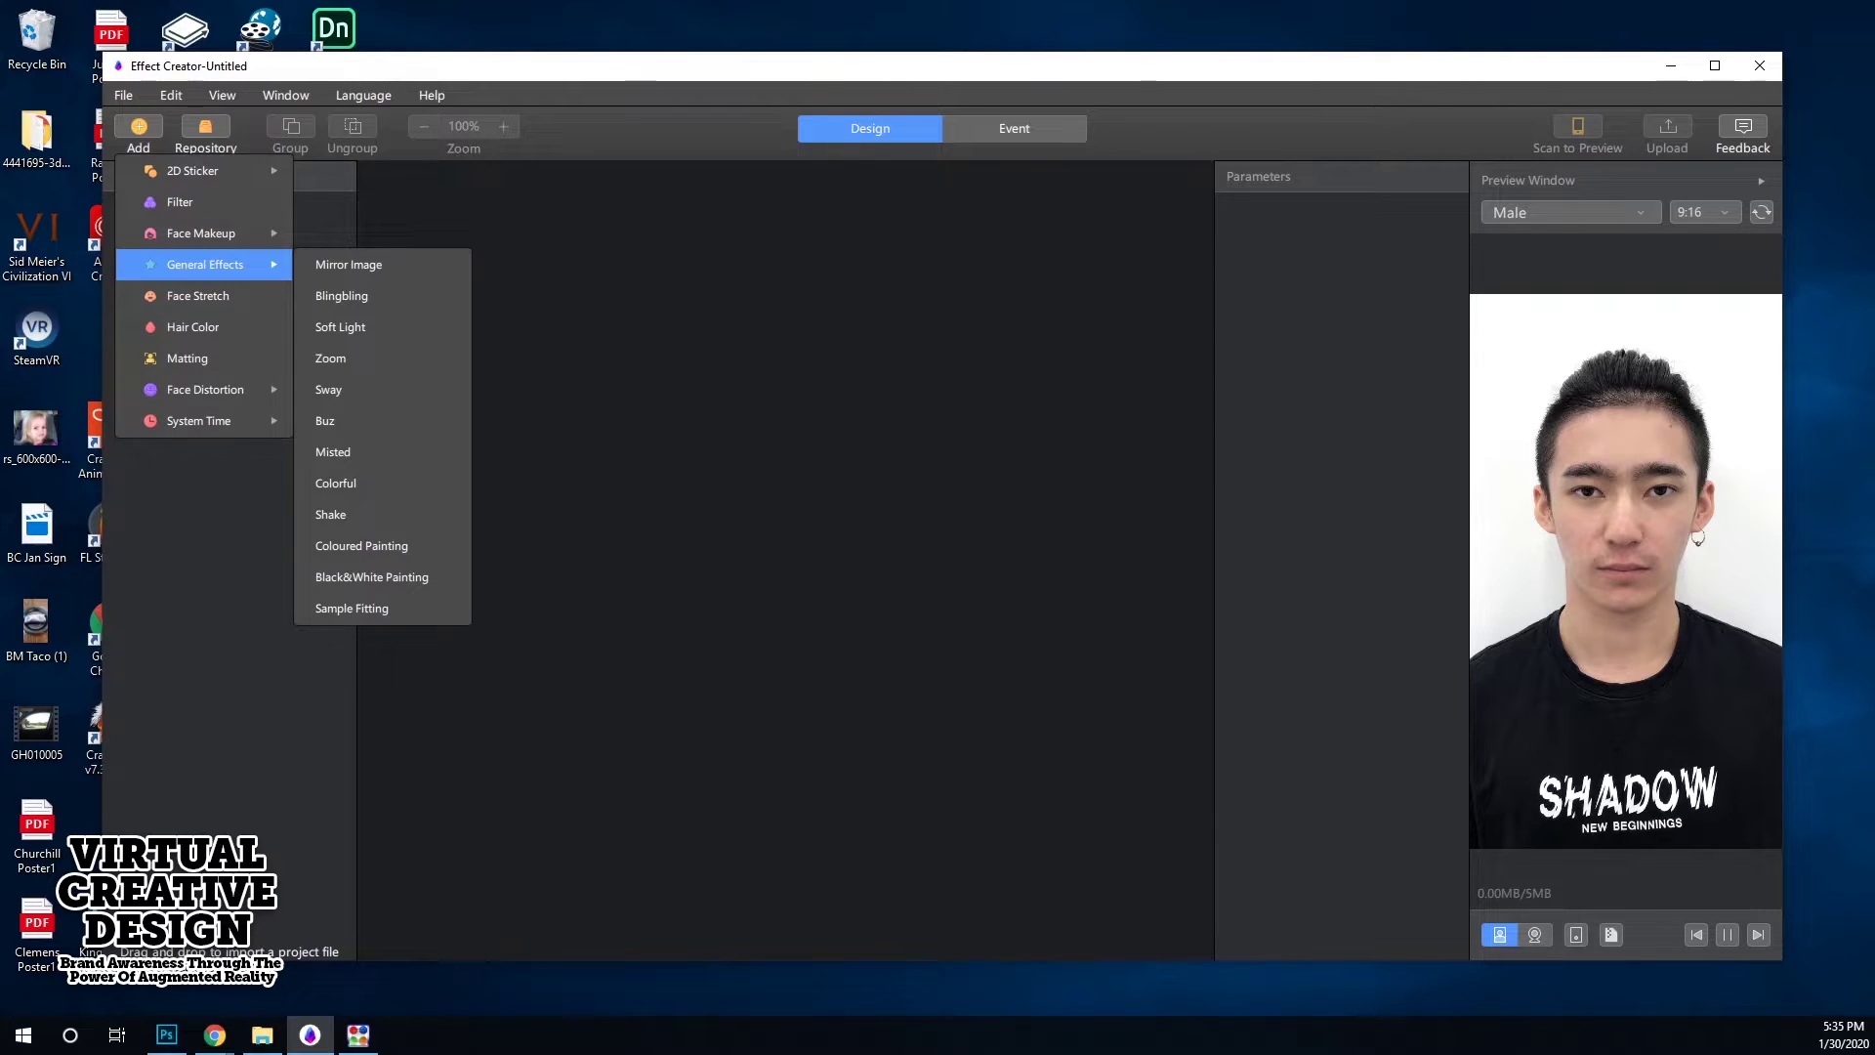
{"action": "left_click", "coordinate": [331, 359]}
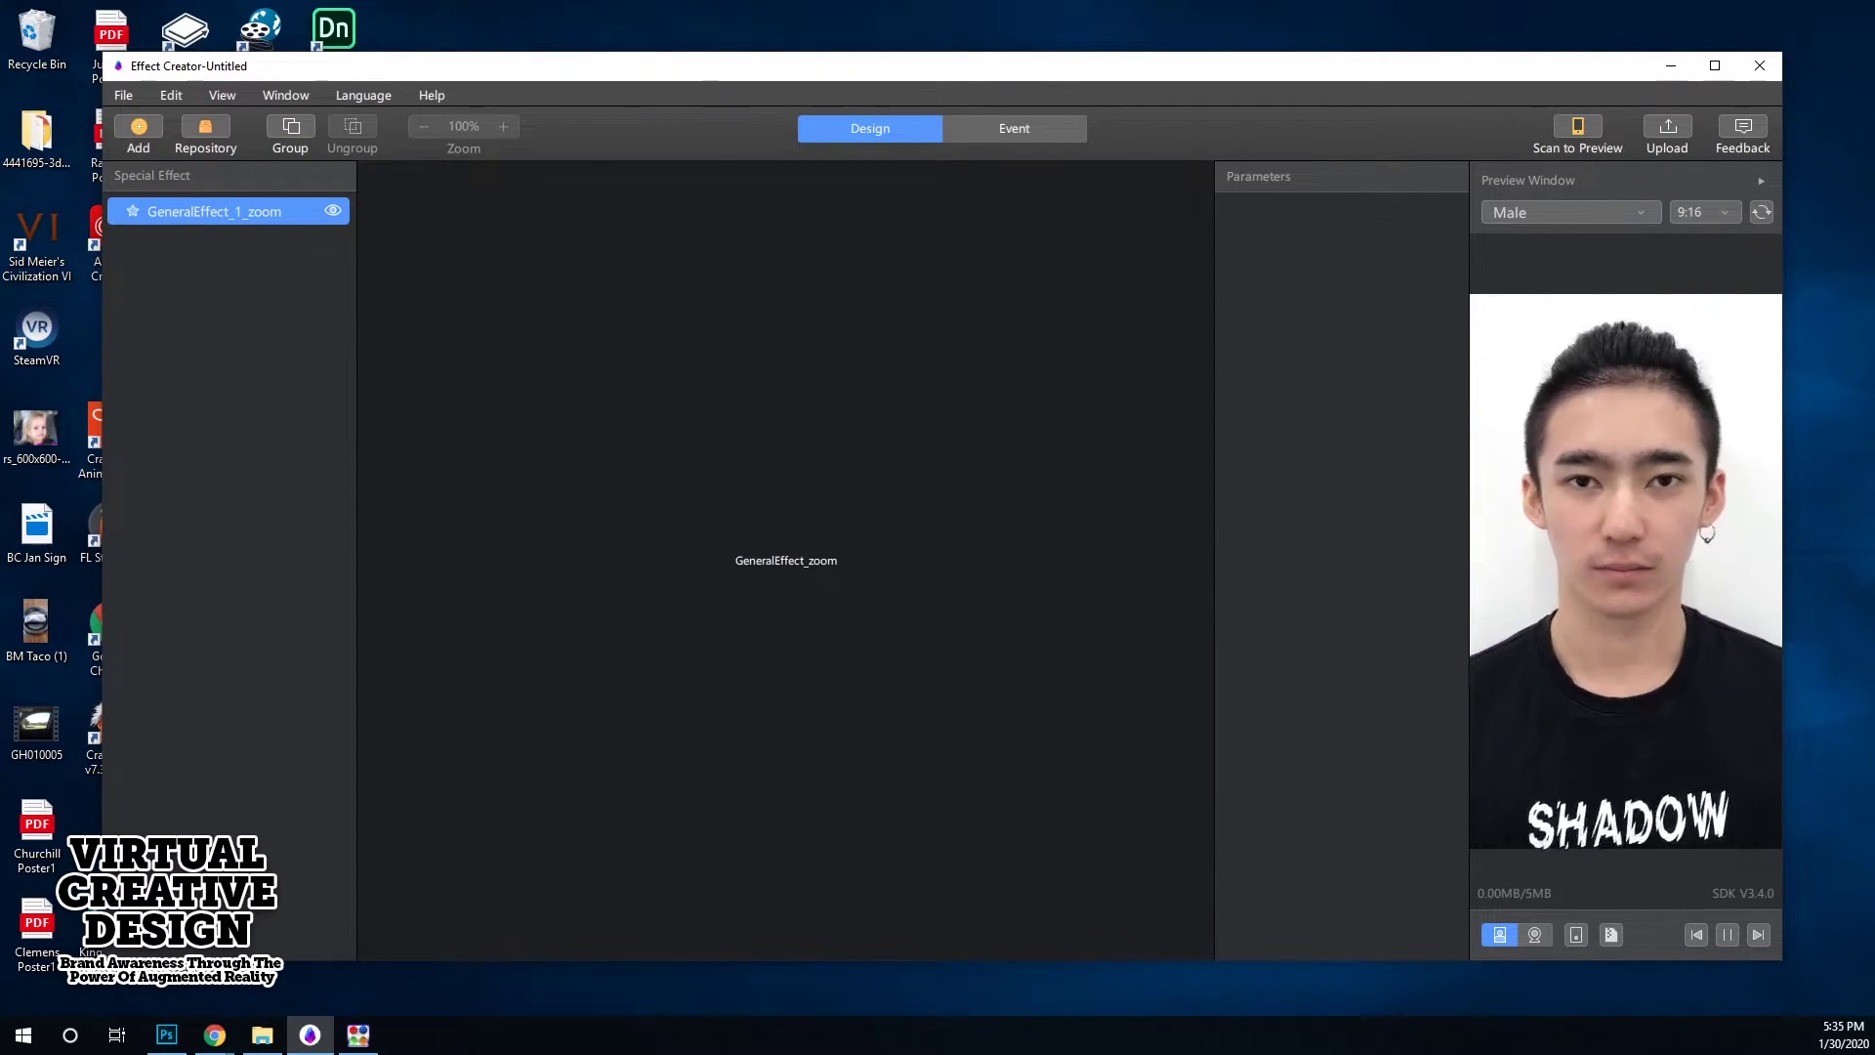
{"action": "key", "text": "Delete"}
Step: Try a Face Stretch that pulls the temple and mouth-corner points outward with horizontal mirroring, and delete it
{"action": "left_click", "coordinate": [138, 132]}
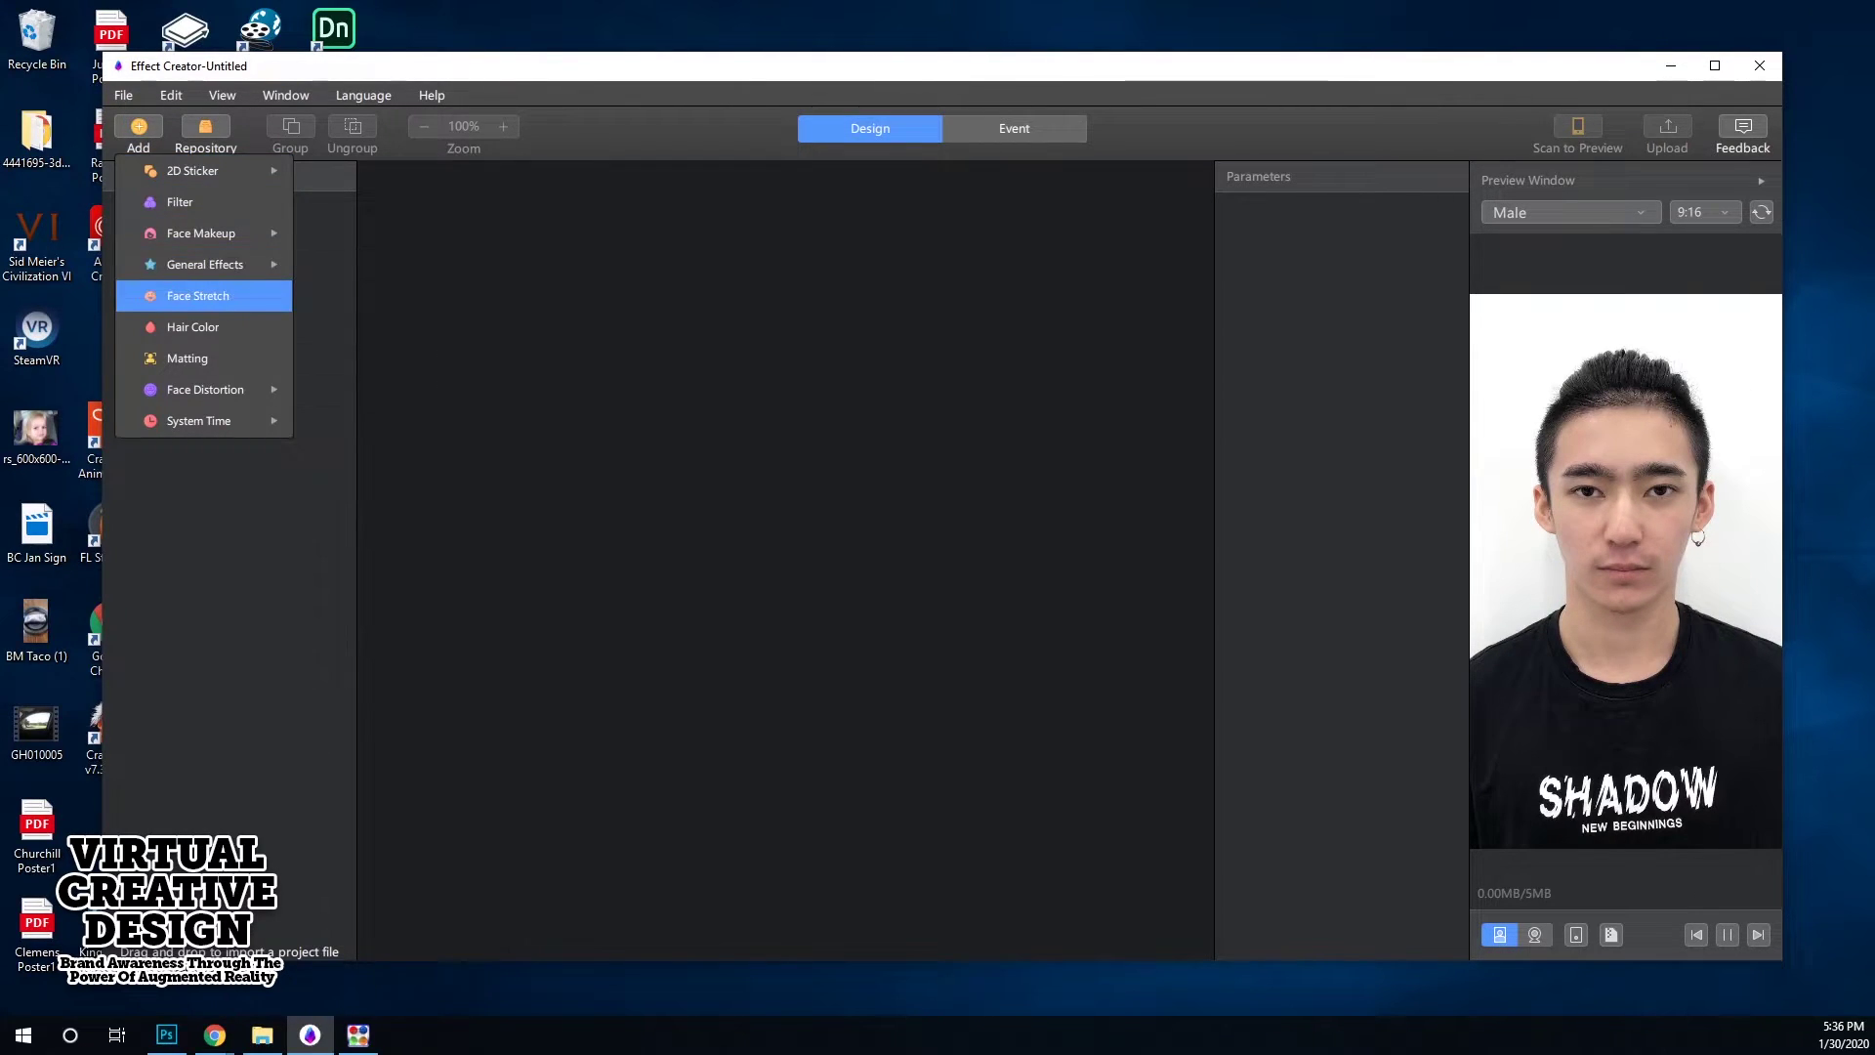
{"action": "left_click", "coordinate": [198, 295]}
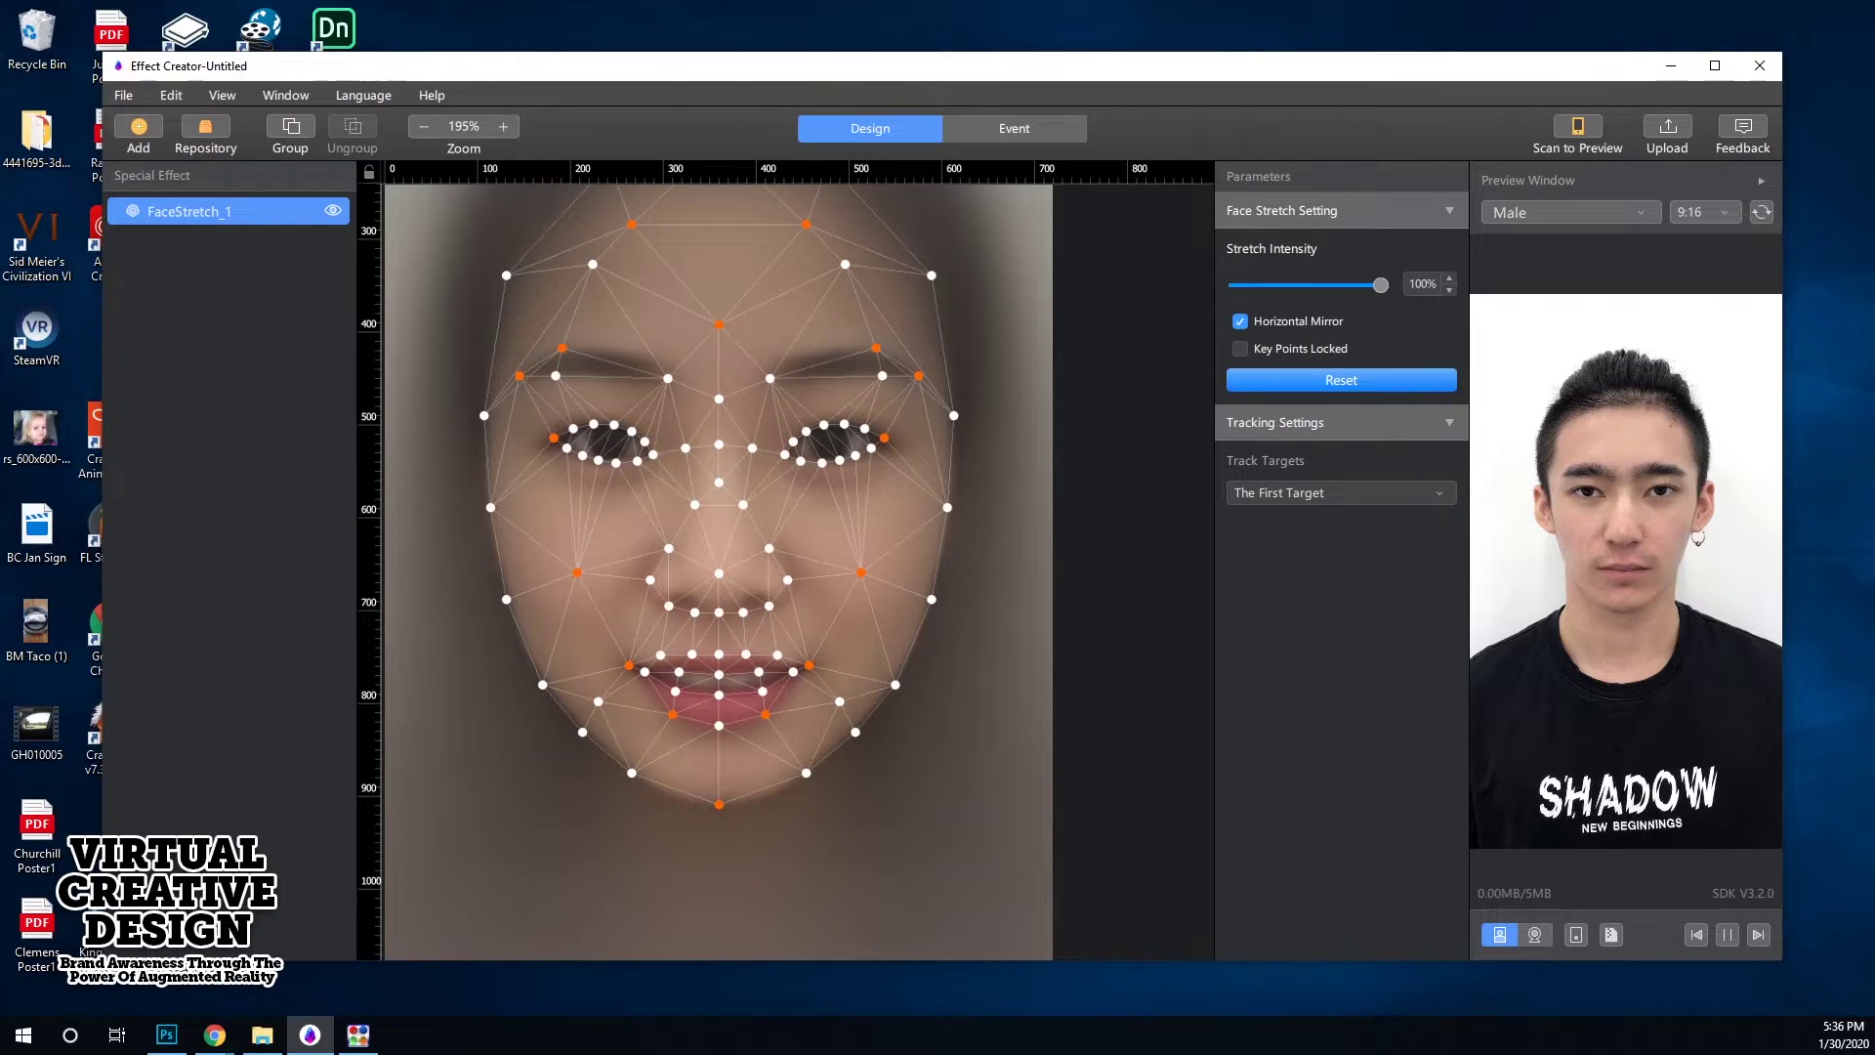
{"action": "left_click_drag", "start_coordinate": [918, 375], "coordinate": [1042, 409]}
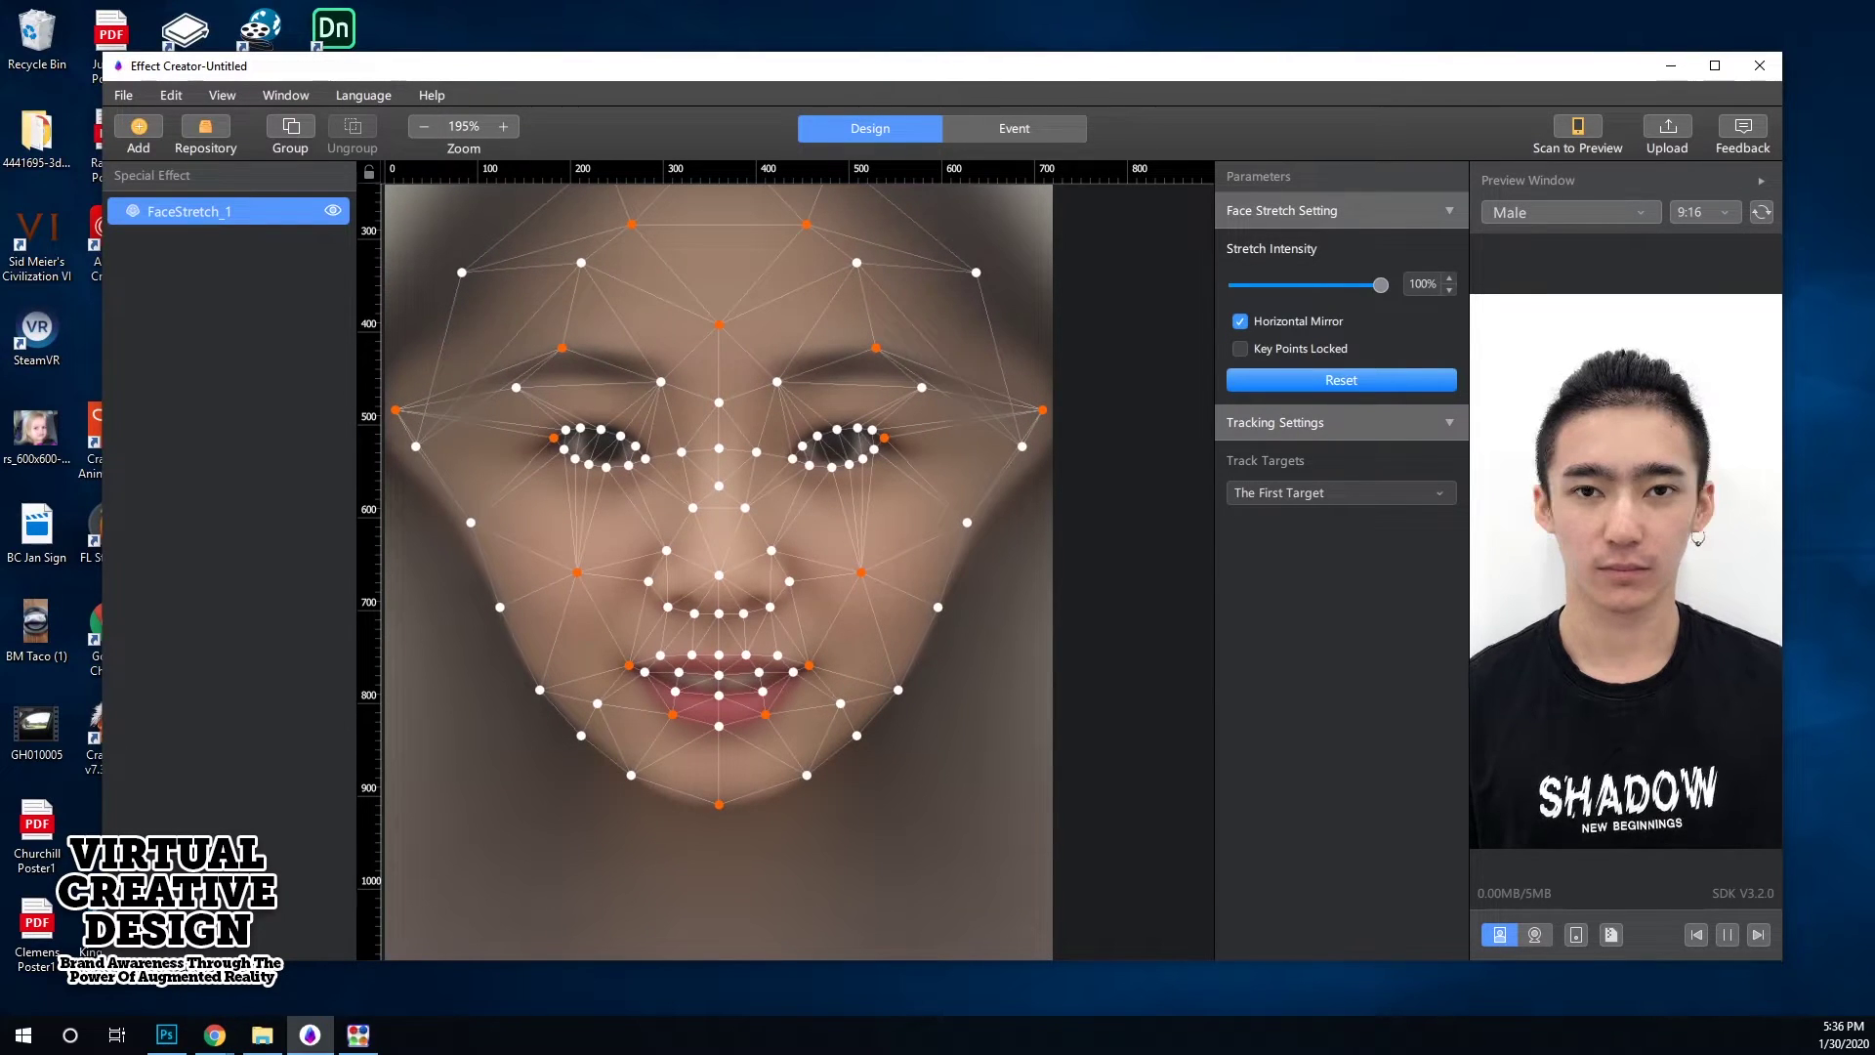
{"action": "left_click_drag", "start_coordinate": [629, 665], "coordinate": [503, 701]}
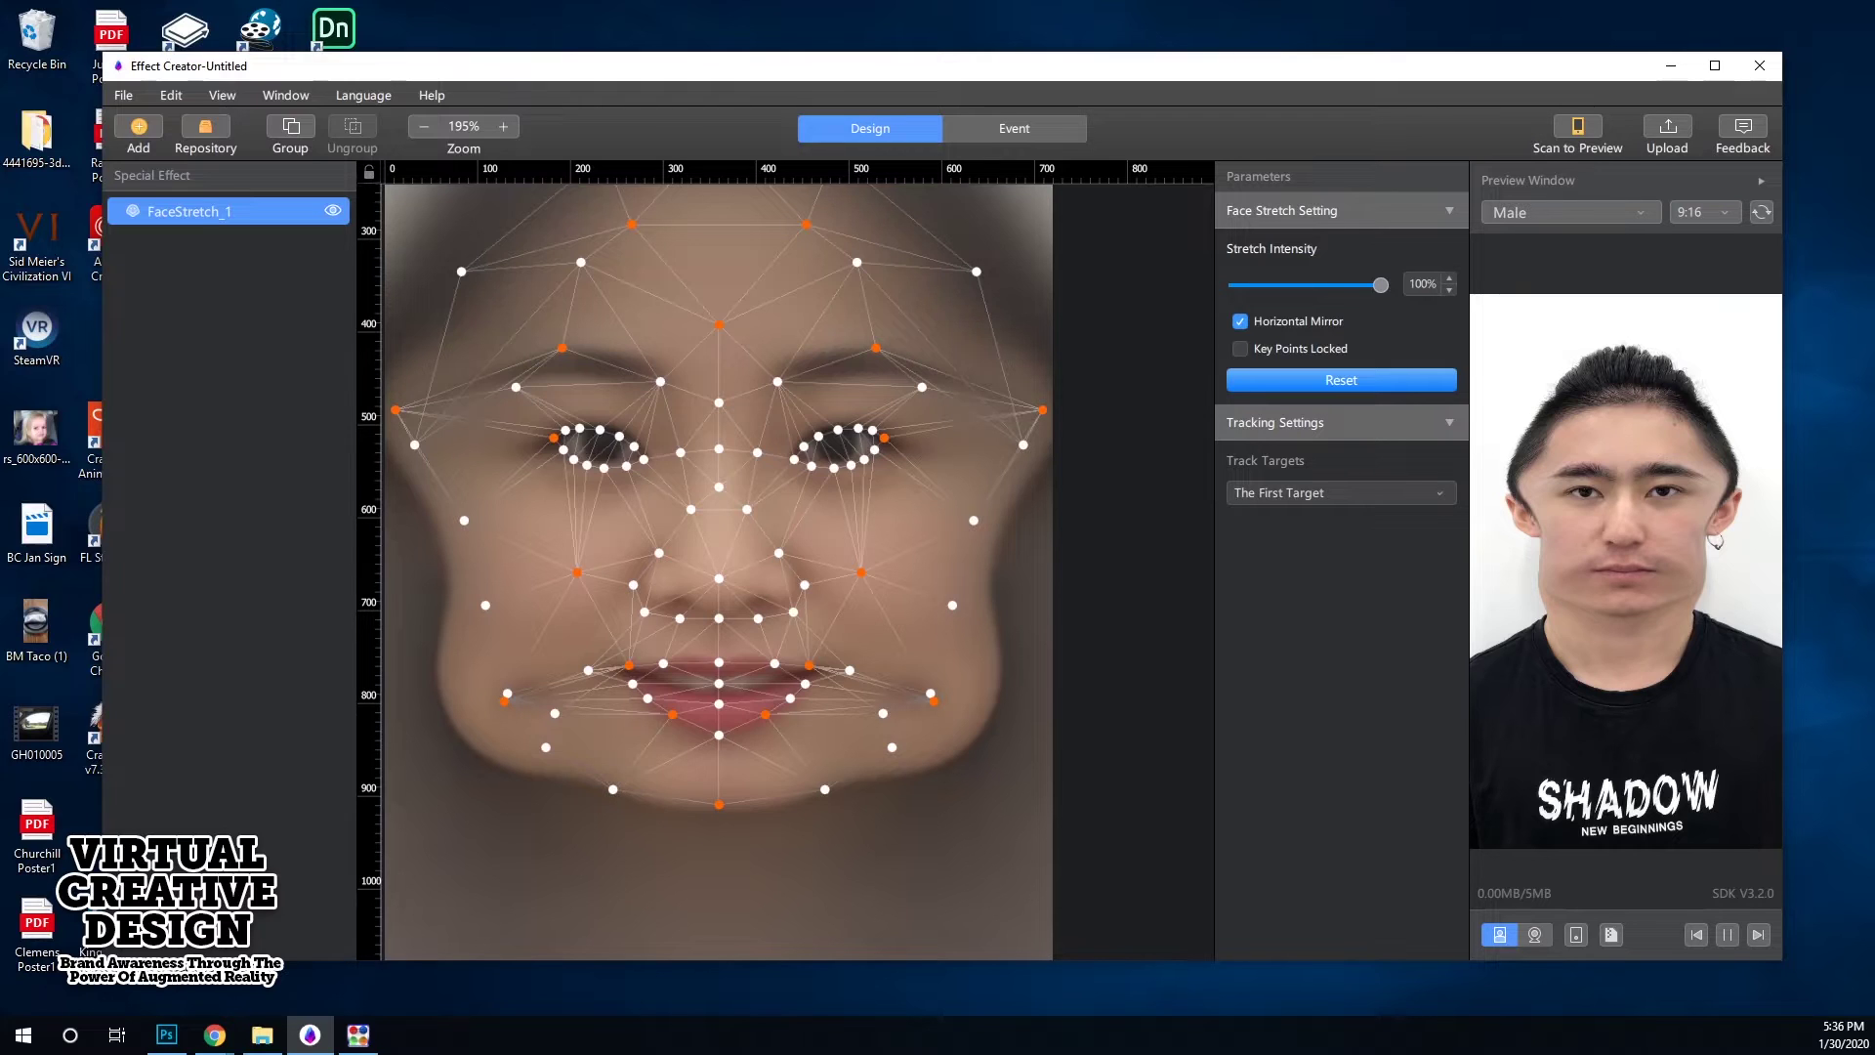
{"action": "key", "text": "Delete"}
Step: Try the Hair Color and Matting effects together, and delete both
{"action": "left_click", "coordinate": [137, 132]}
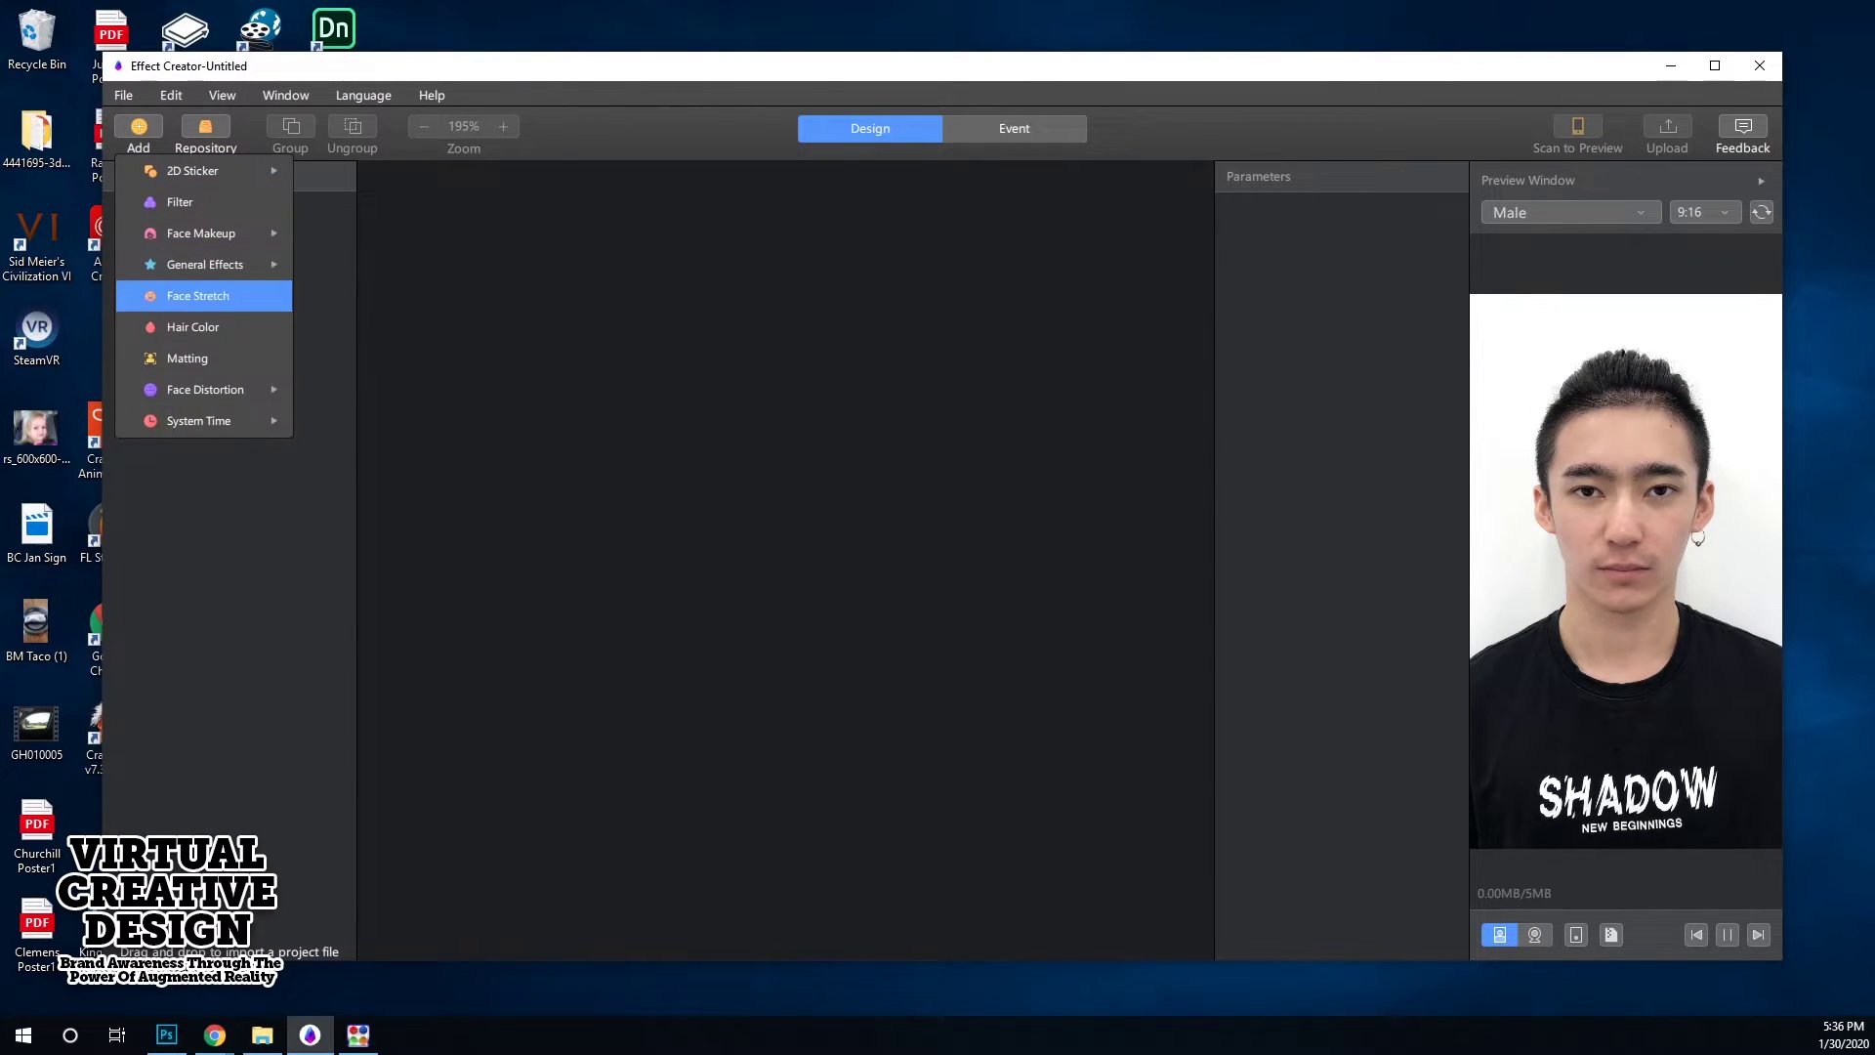
{"action": "left_click", "coordinate": [193, 326]}
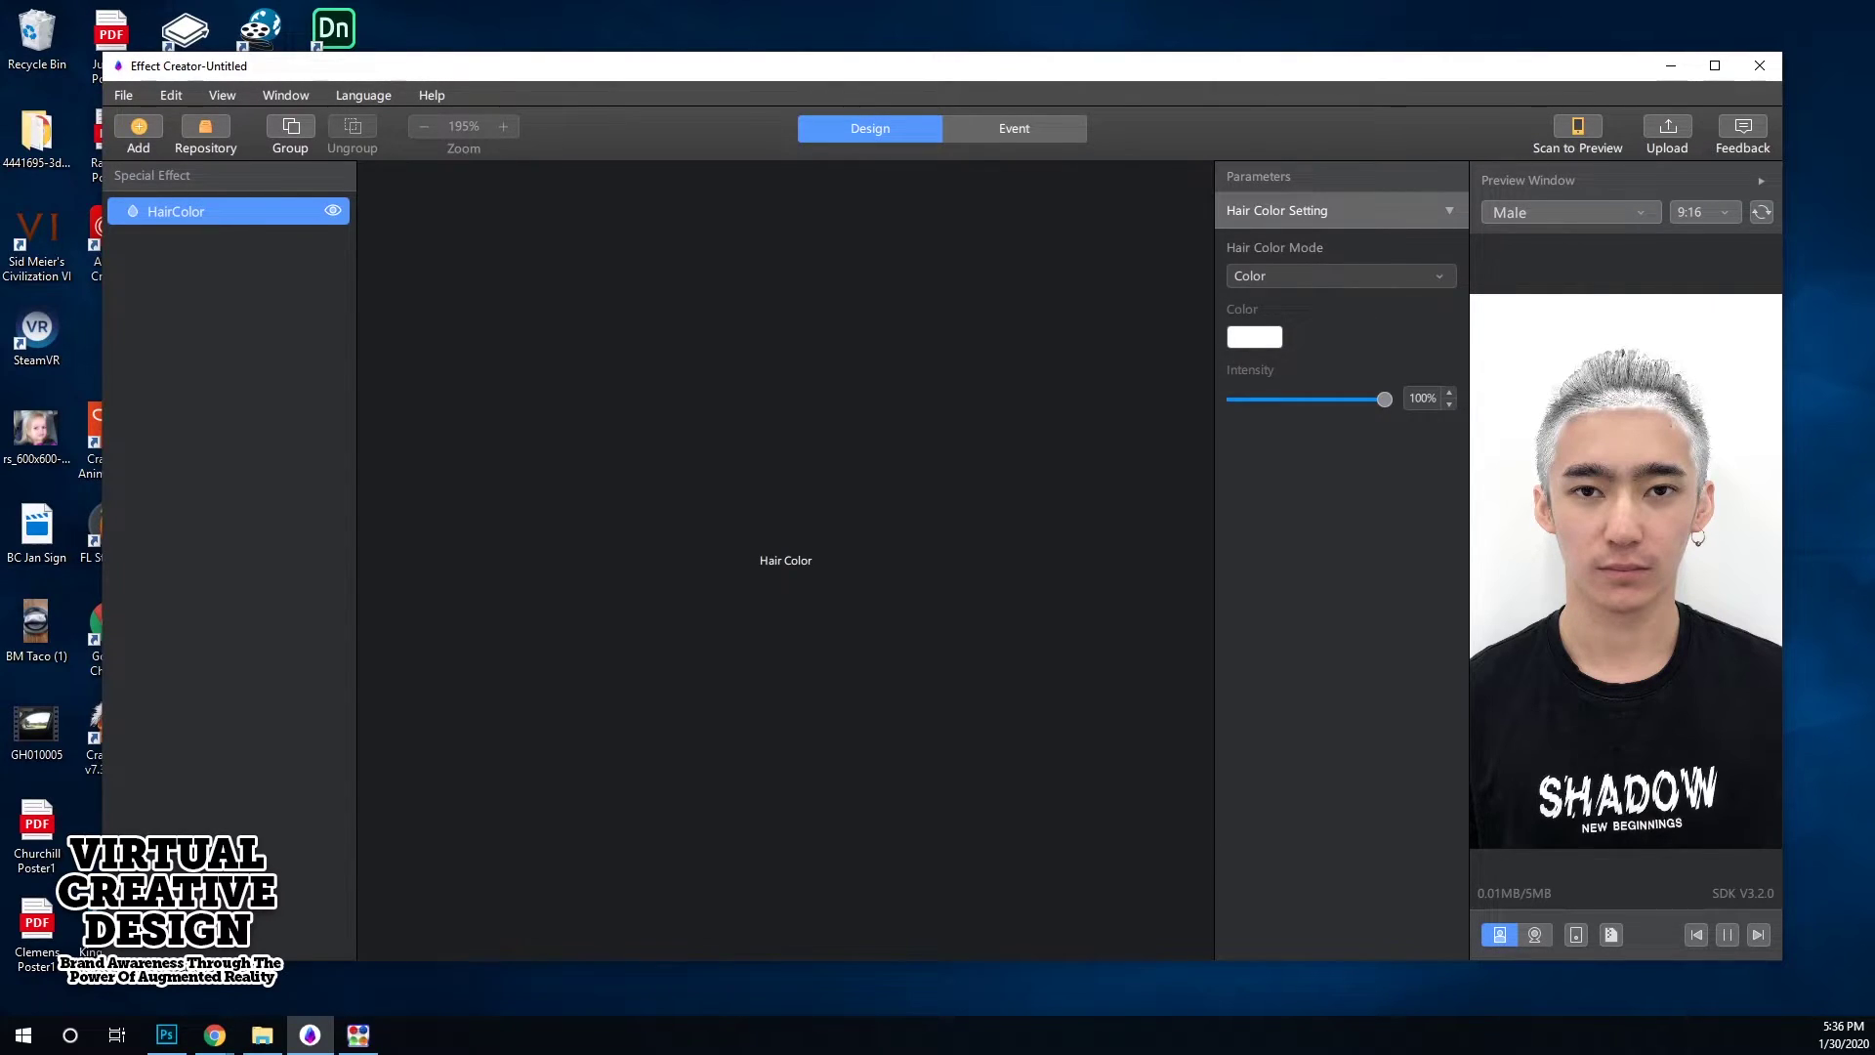
{"action": "left_click", "coordinate": [138, 128]}
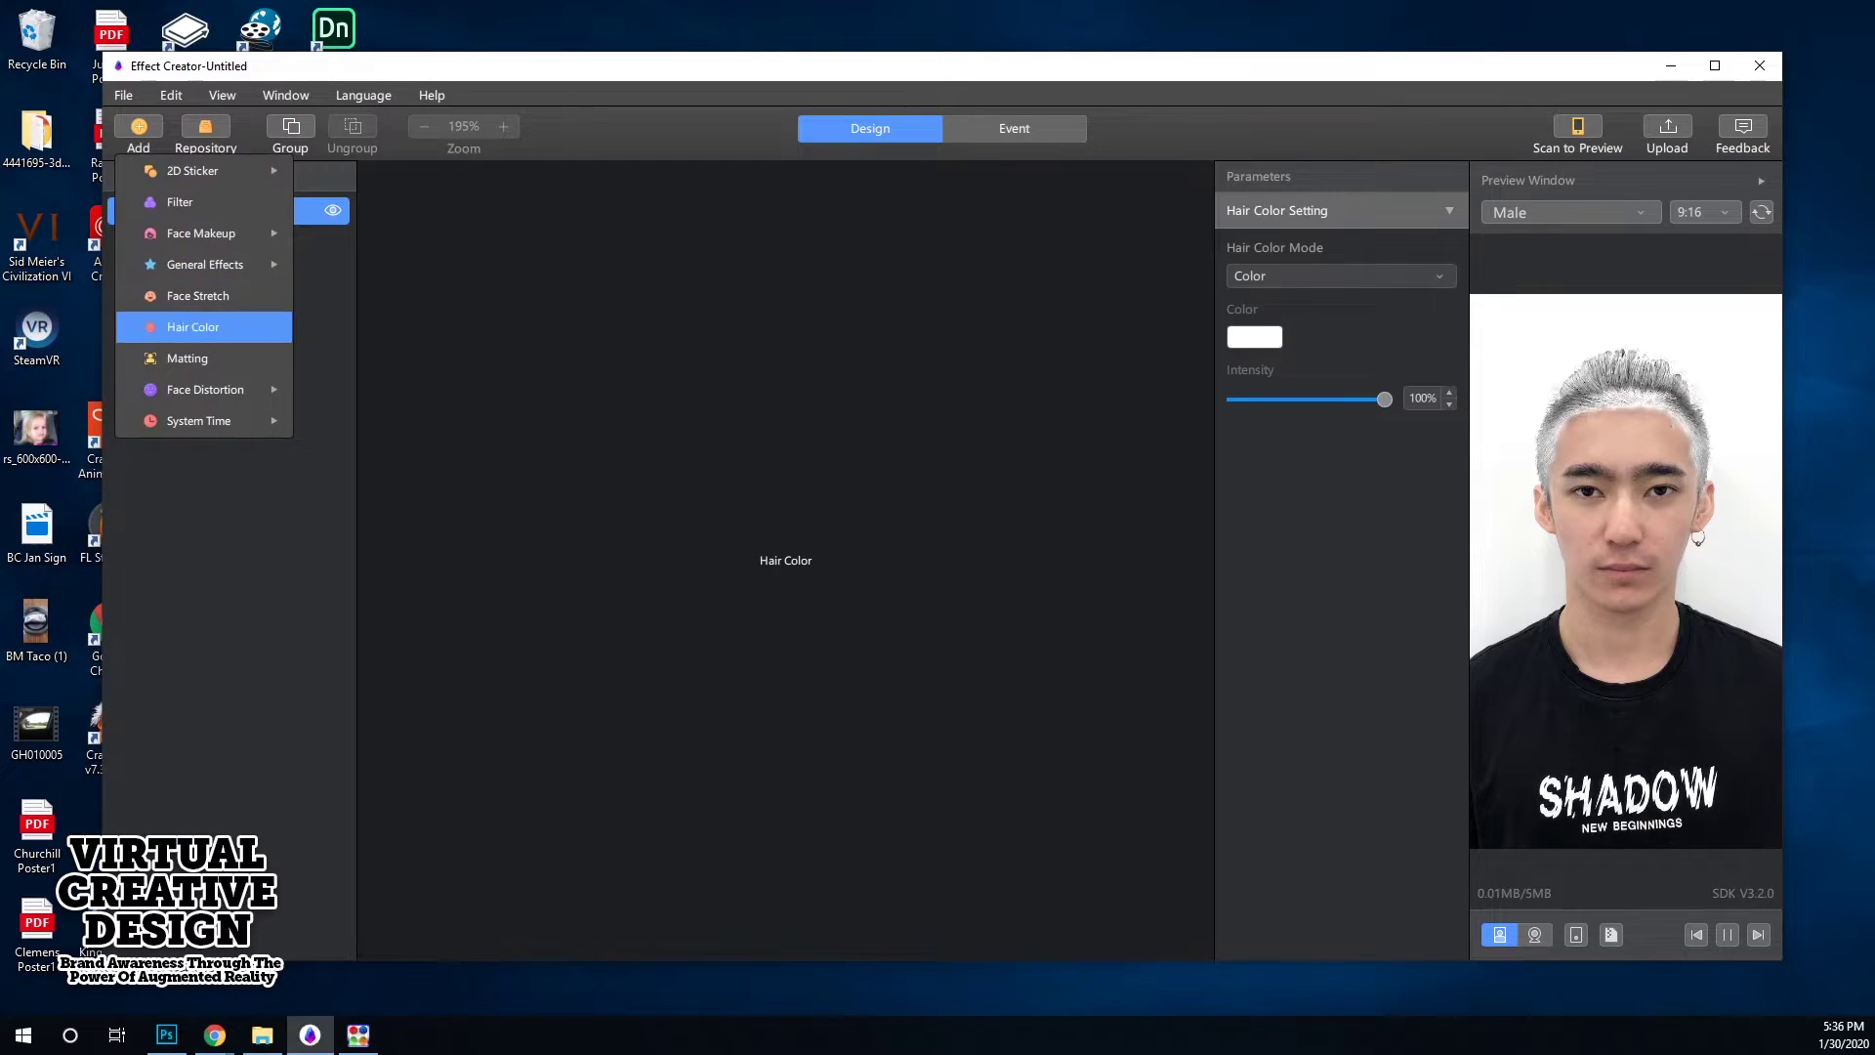
{"action": "left_click", "coordinate": [187, 357]}
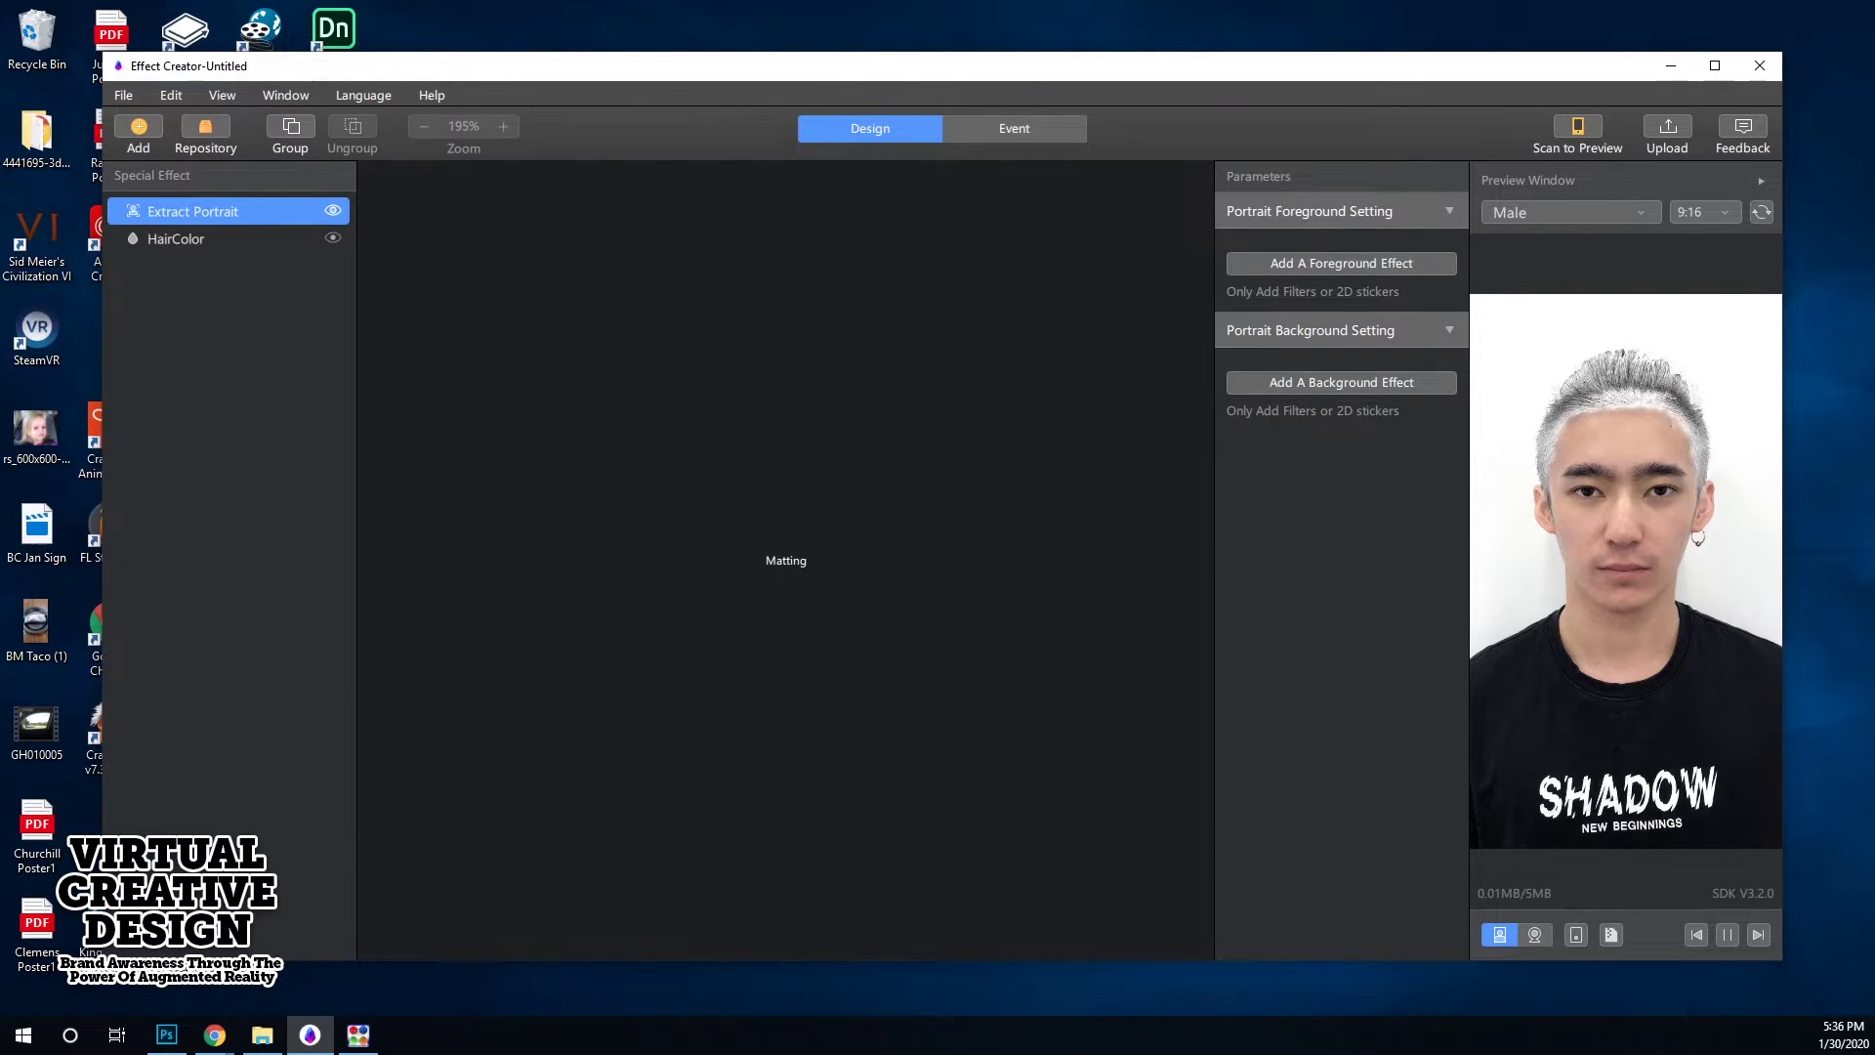
{"action": "key", "text": "Delete"}
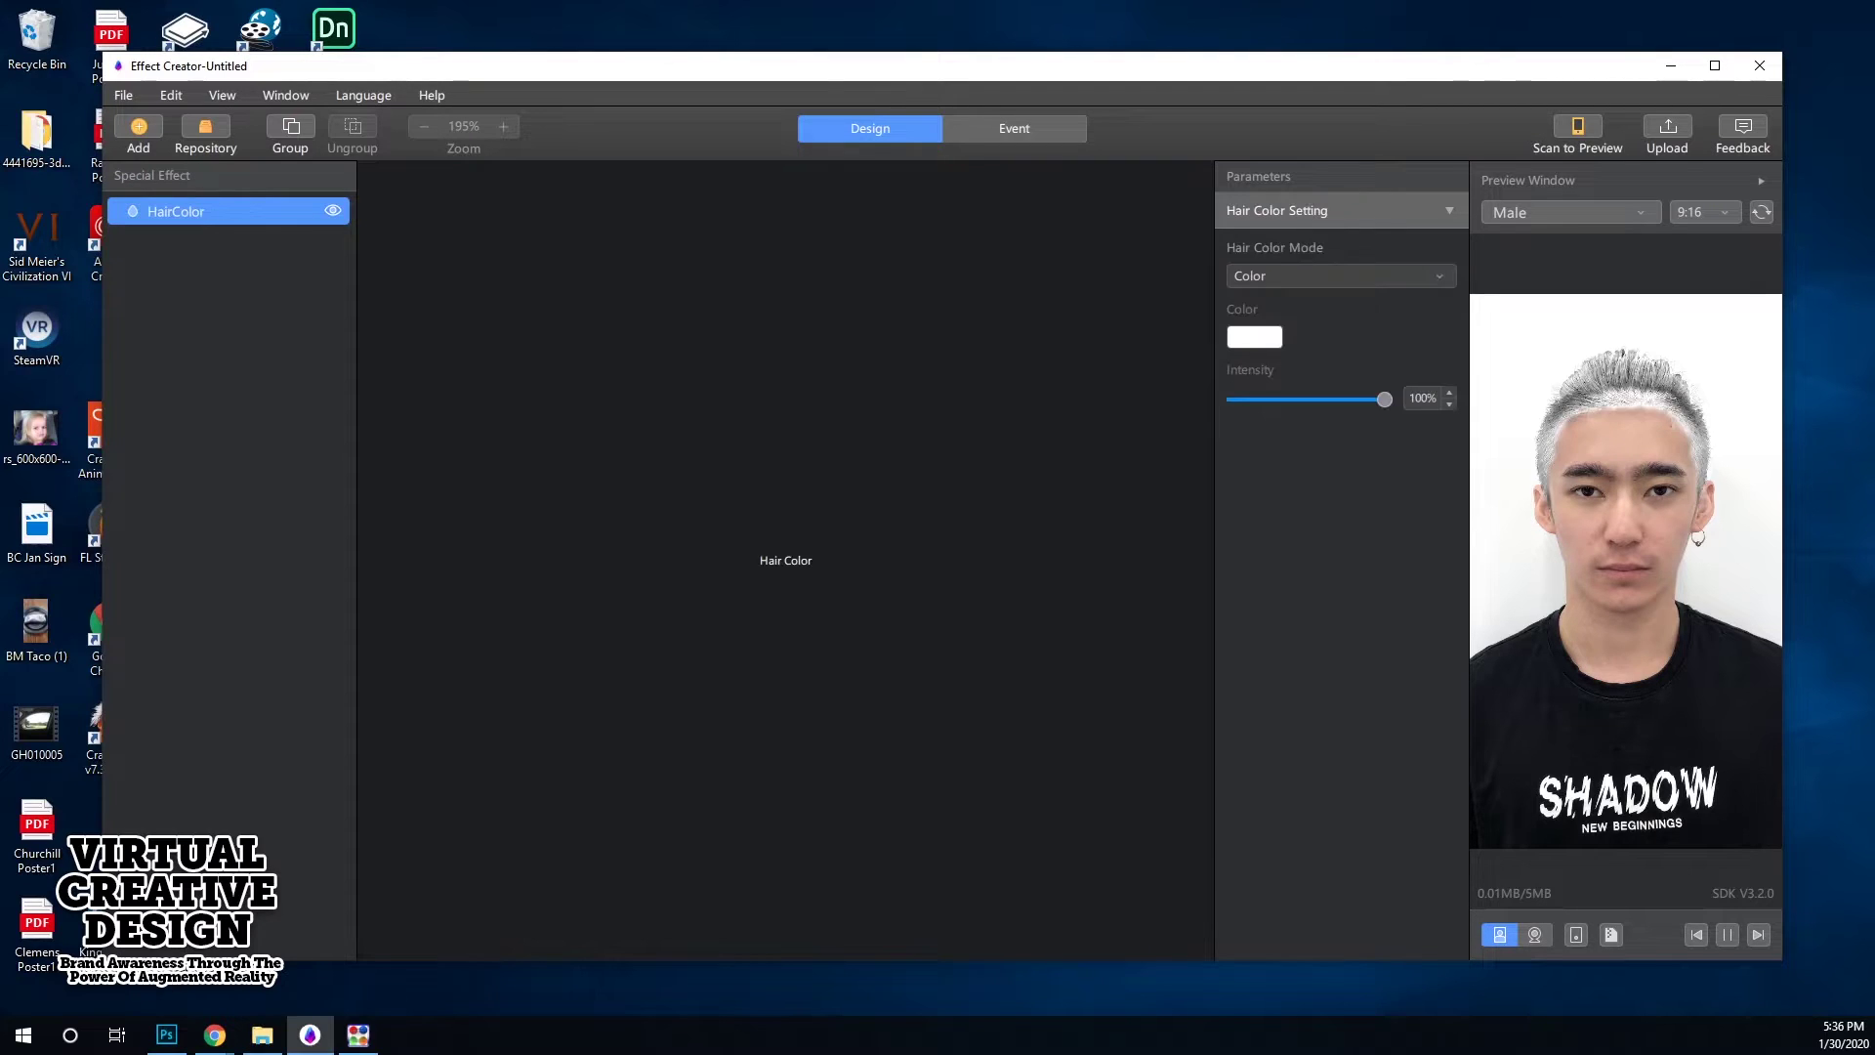
{"action": "key", "text": "Delete"}
Step: Add a Face Feature Zoom distortion and place its mirrored ellipse over the eye on the face's left side as shown
{"action": "left_click", "coordinate": [137, 128]}
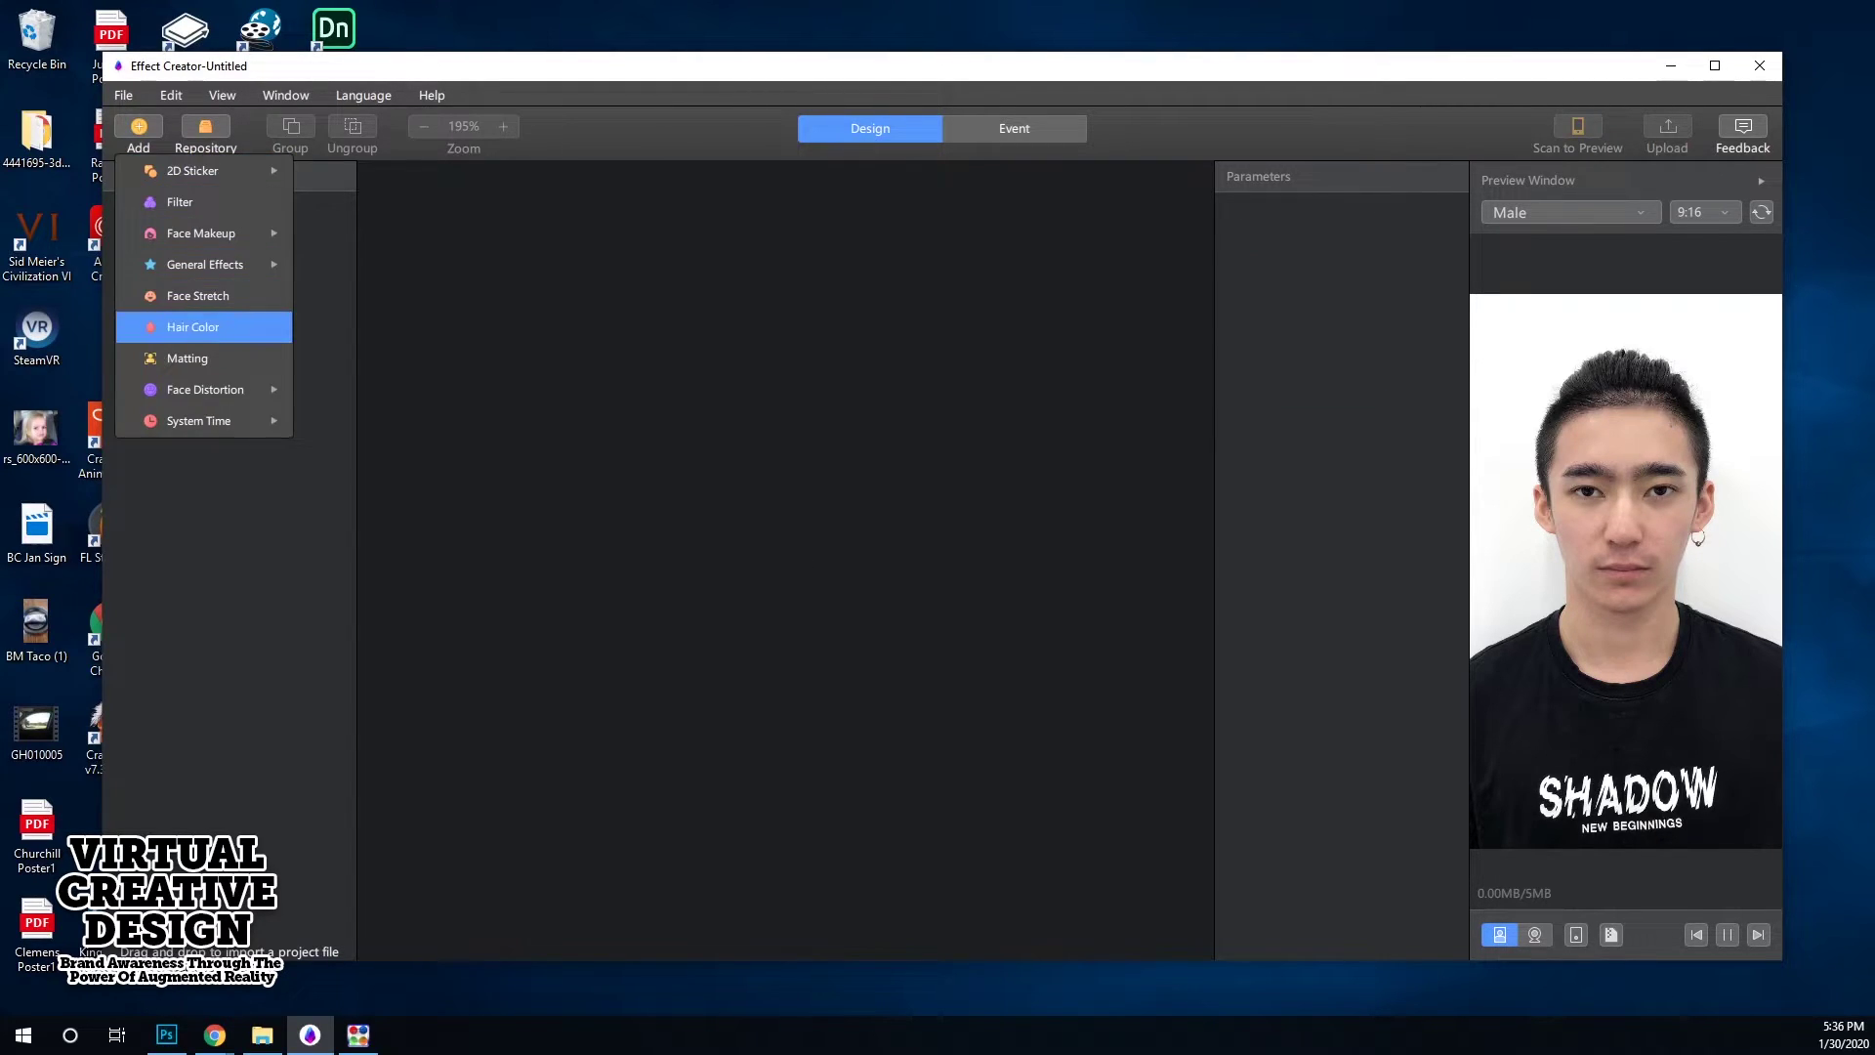
{"action": "mouse_move", "coordinate": [205, 389]}
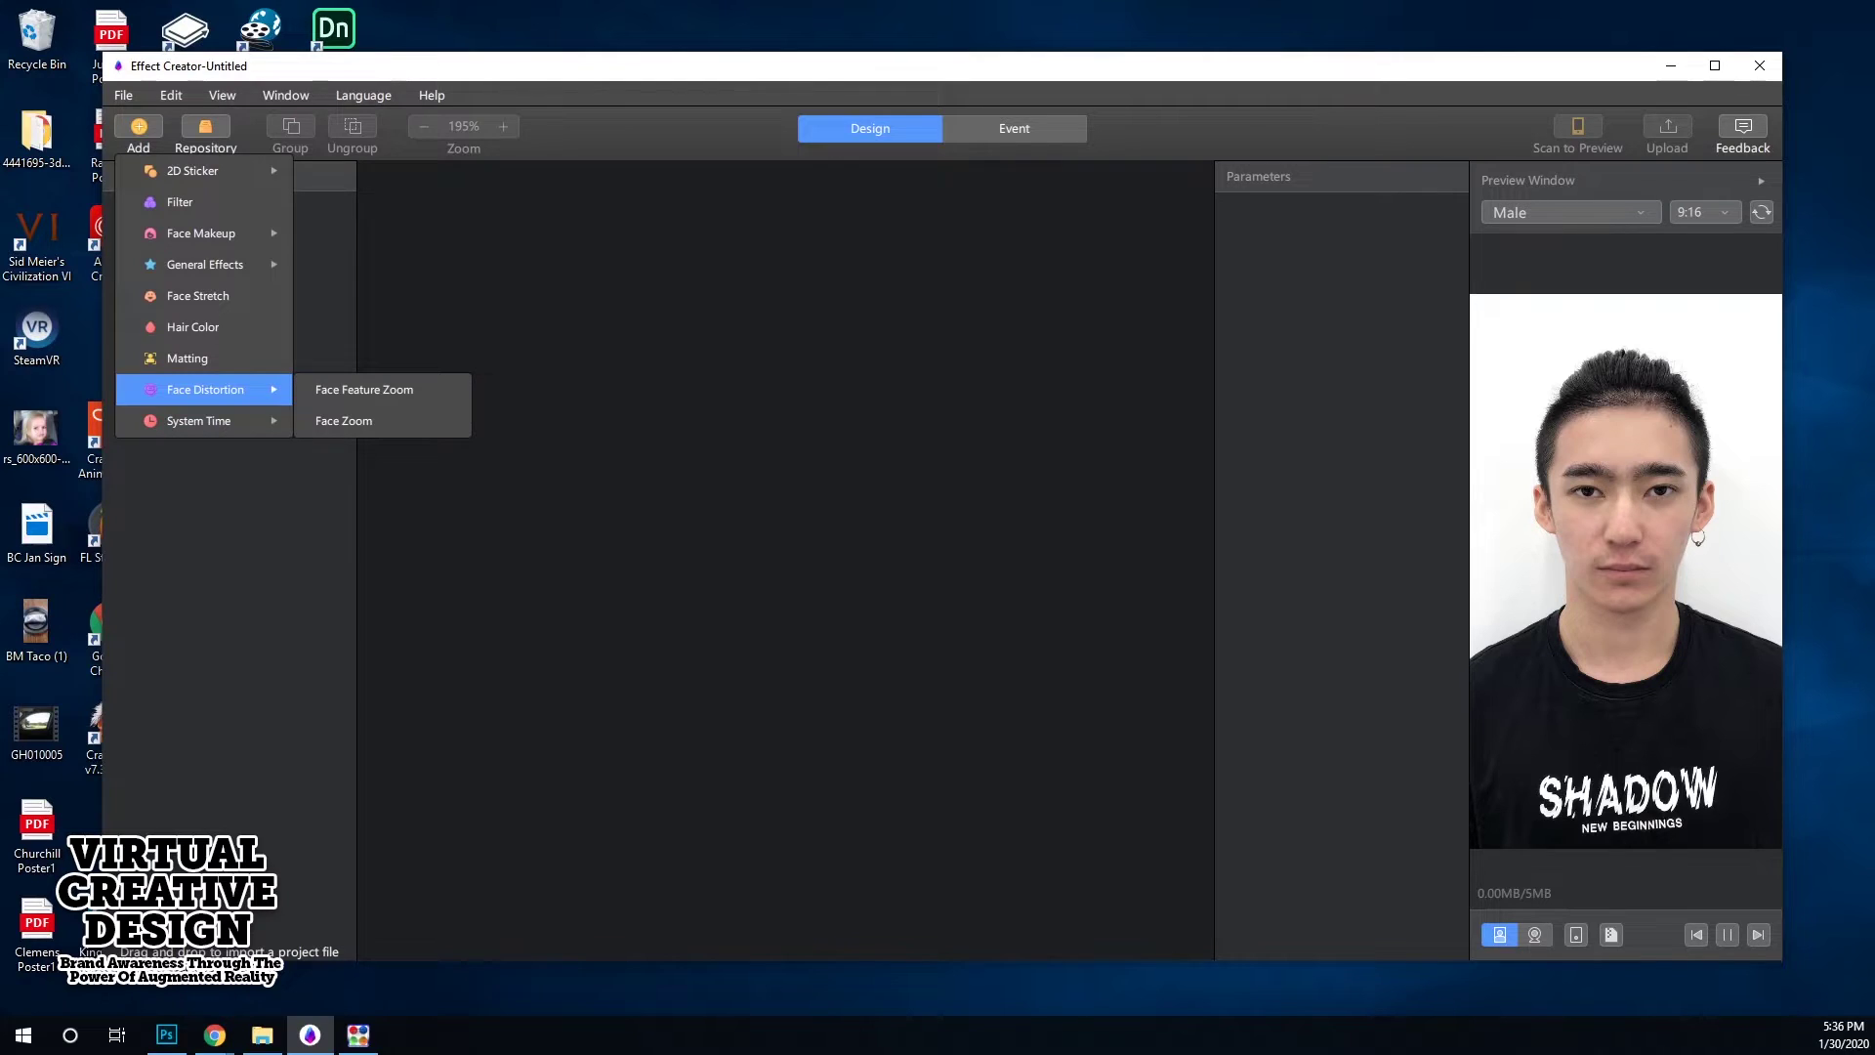
{"action": "left_click", "coordinate": [364, 388]}
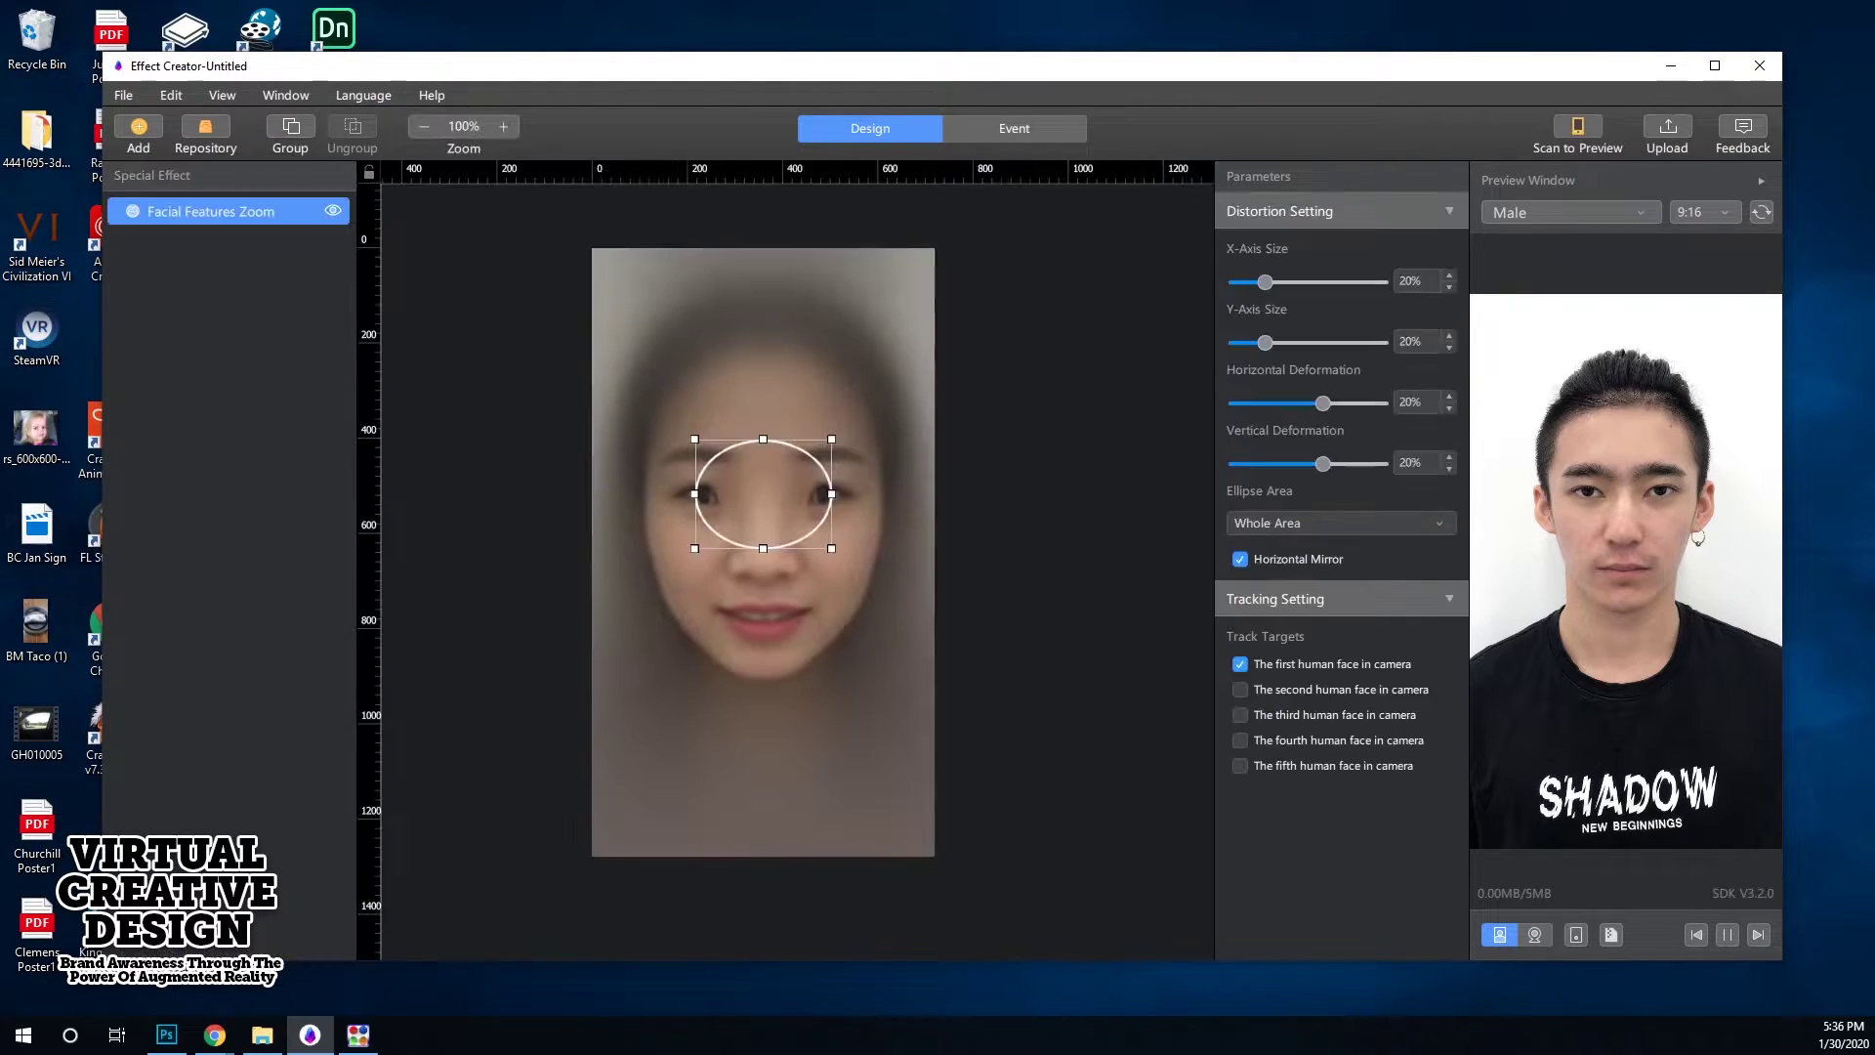
{"action": "left_click_drag", "start_coordinate": [763, 493], "coordinate": [699, 496]}
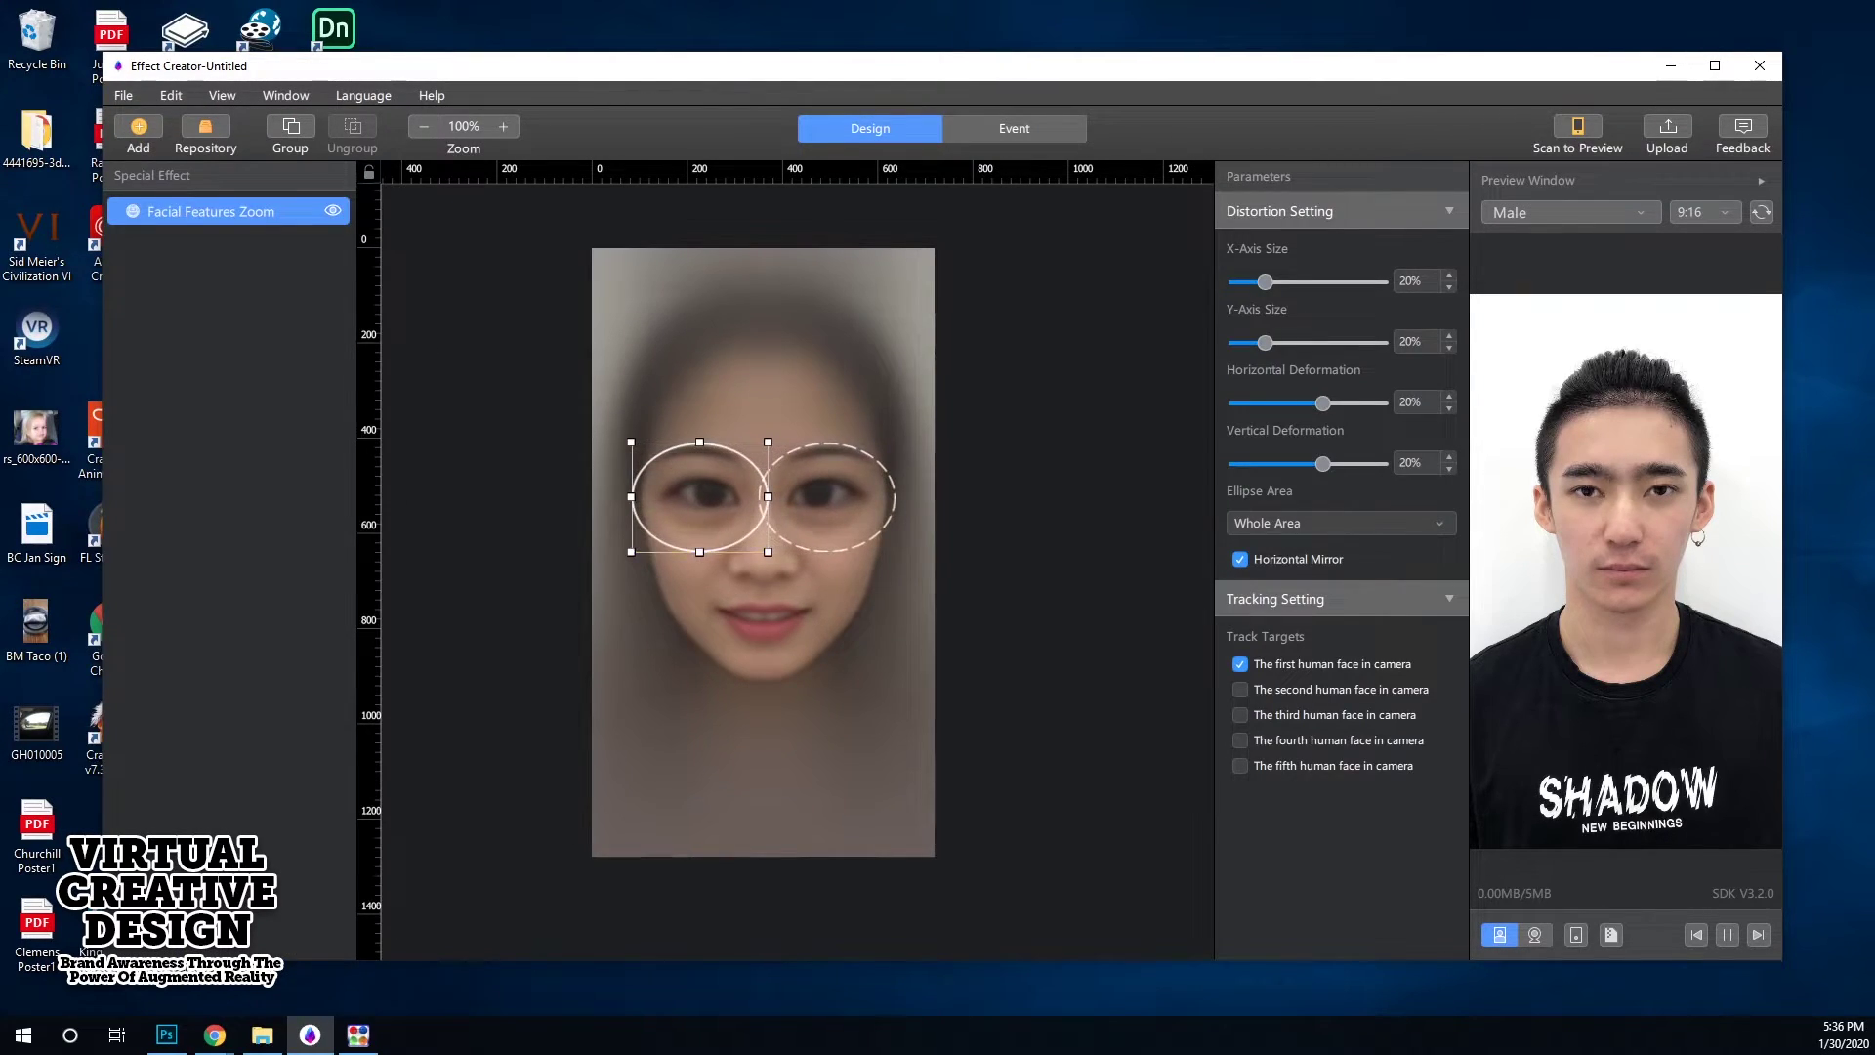
Step: Shrink the Facial Features Zoom ellipse to 17% by 18%, toggle its horizontal mirroring off and on, and delete the effect
{"action": "left_click_drag", "start_coordinate": [767, 552], "coordinate": [701, 497]}
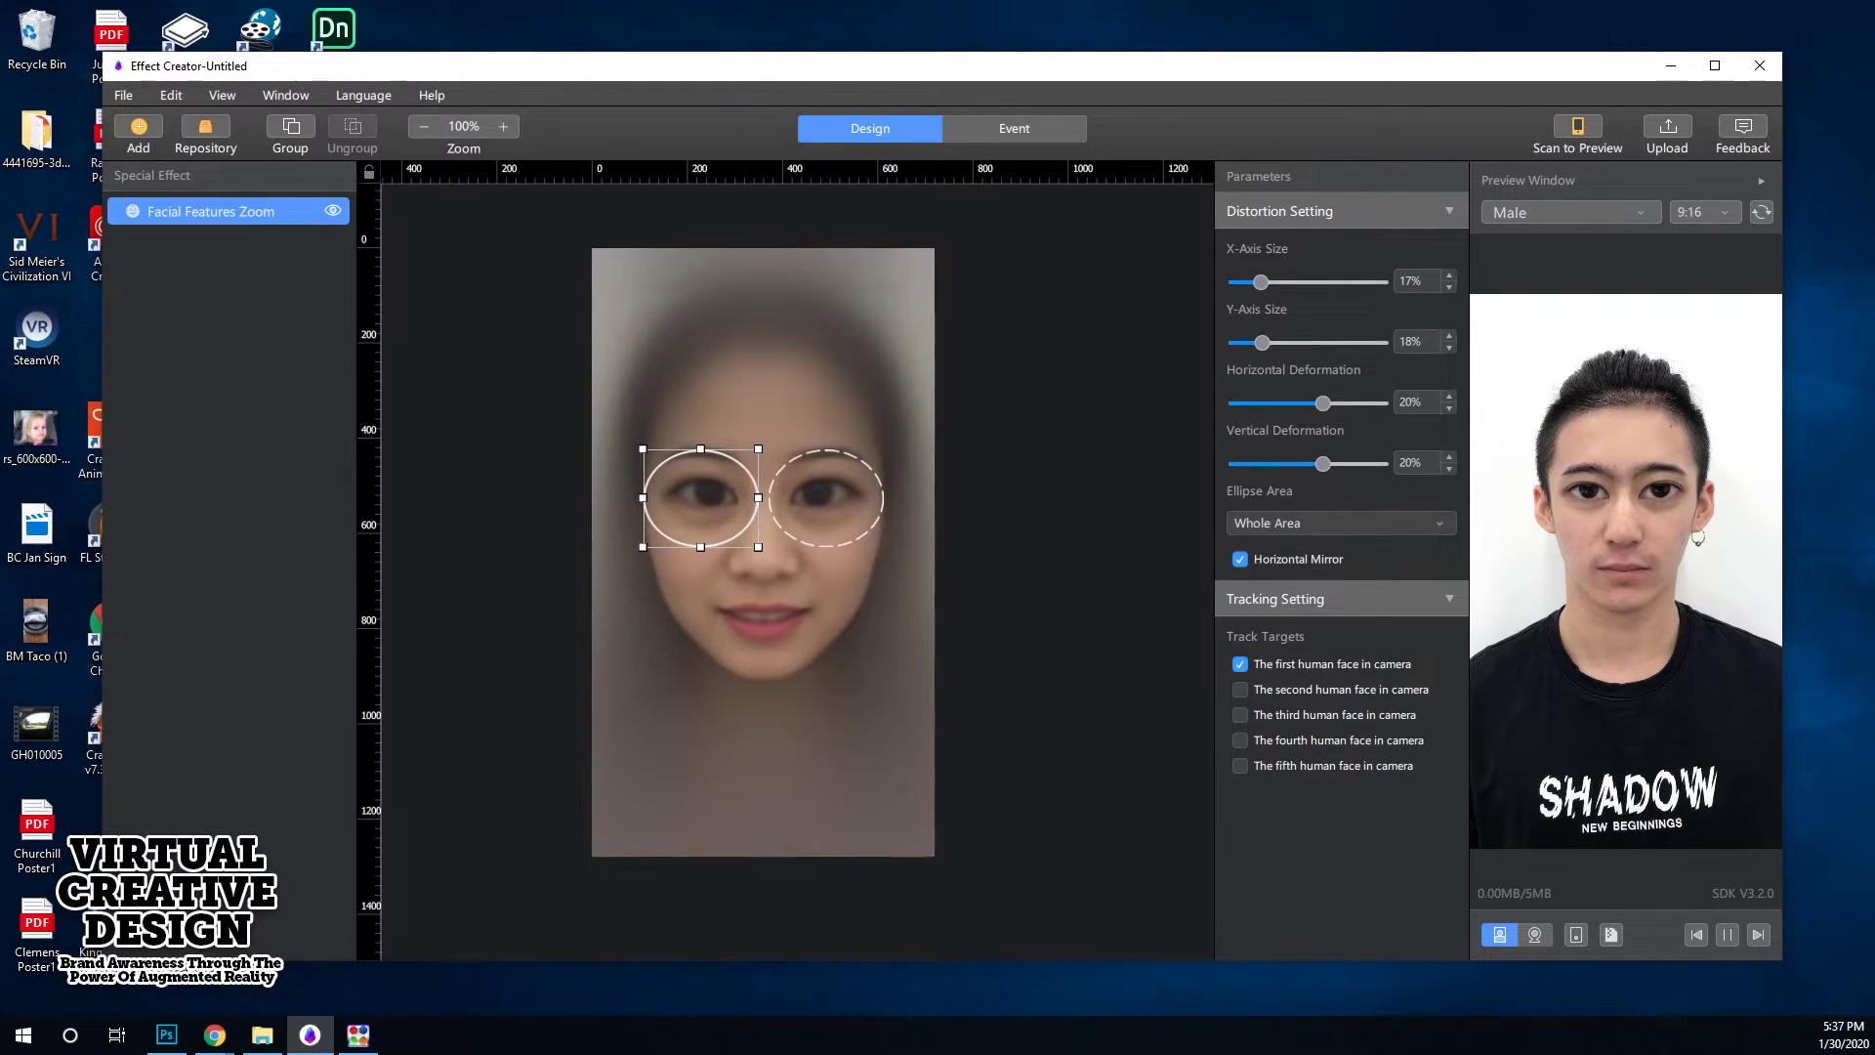
{"action": "left_click", "coordinate": [1239, 558]}
{"action": "left_click", "coordinate": [1239, 559]}
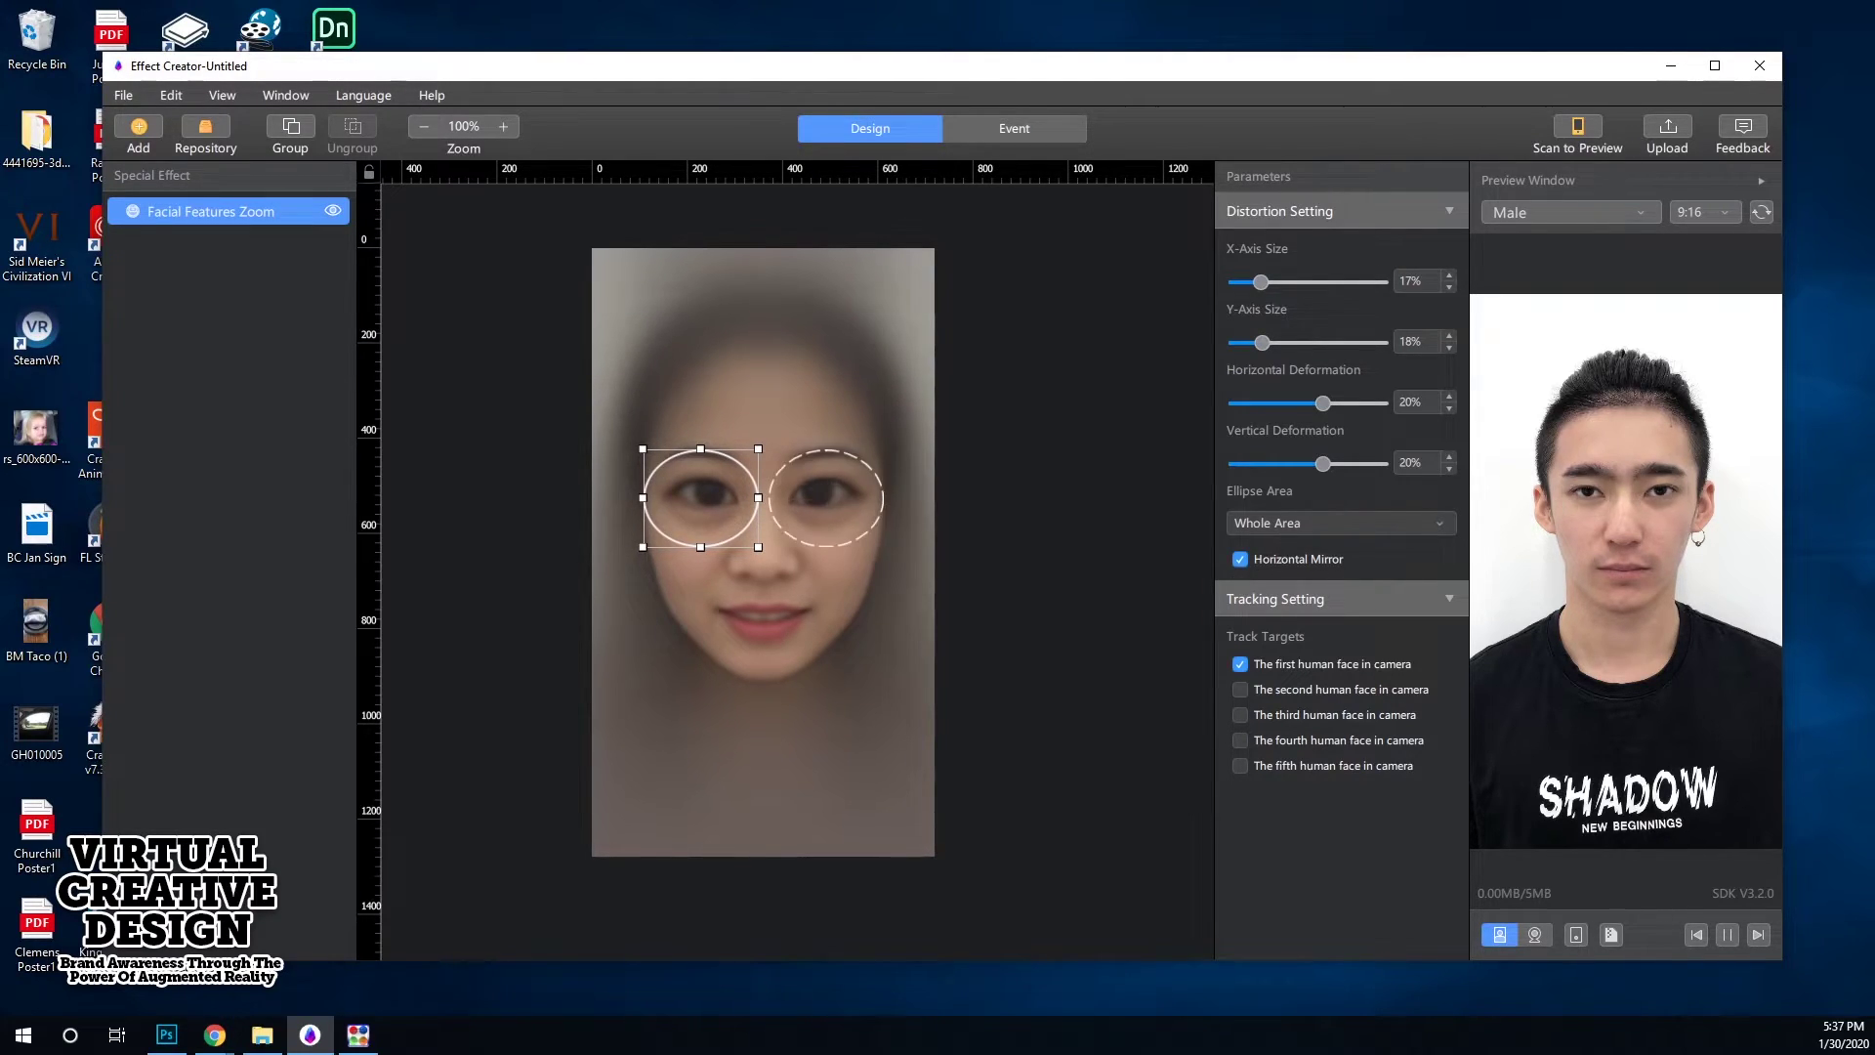
{"action": "key", "text": "Delete"}
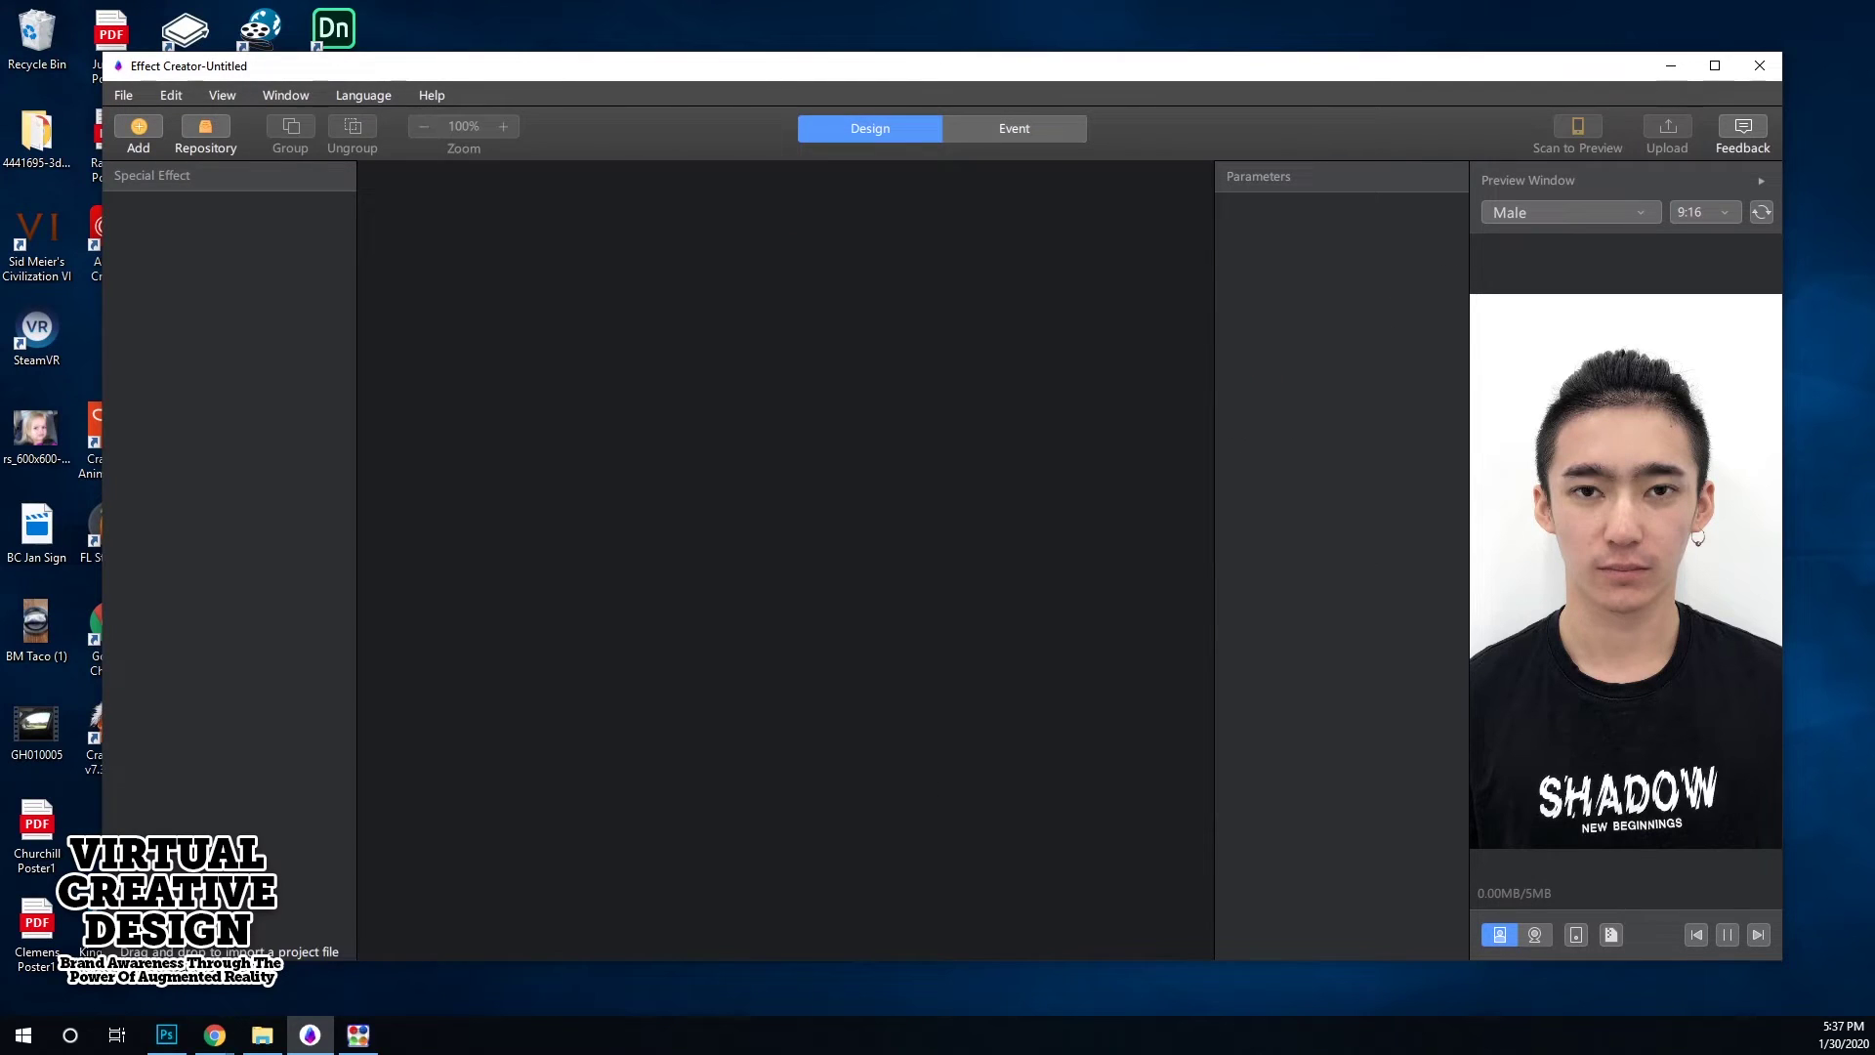
Step: Try a System Time Year effect placed over the middle of the face at X 144, Y 447, and remove it
{"action": "left_click", "coordinate": [139, 132]}
{"action": "mouse_move", "coordinate": [205, 421]}
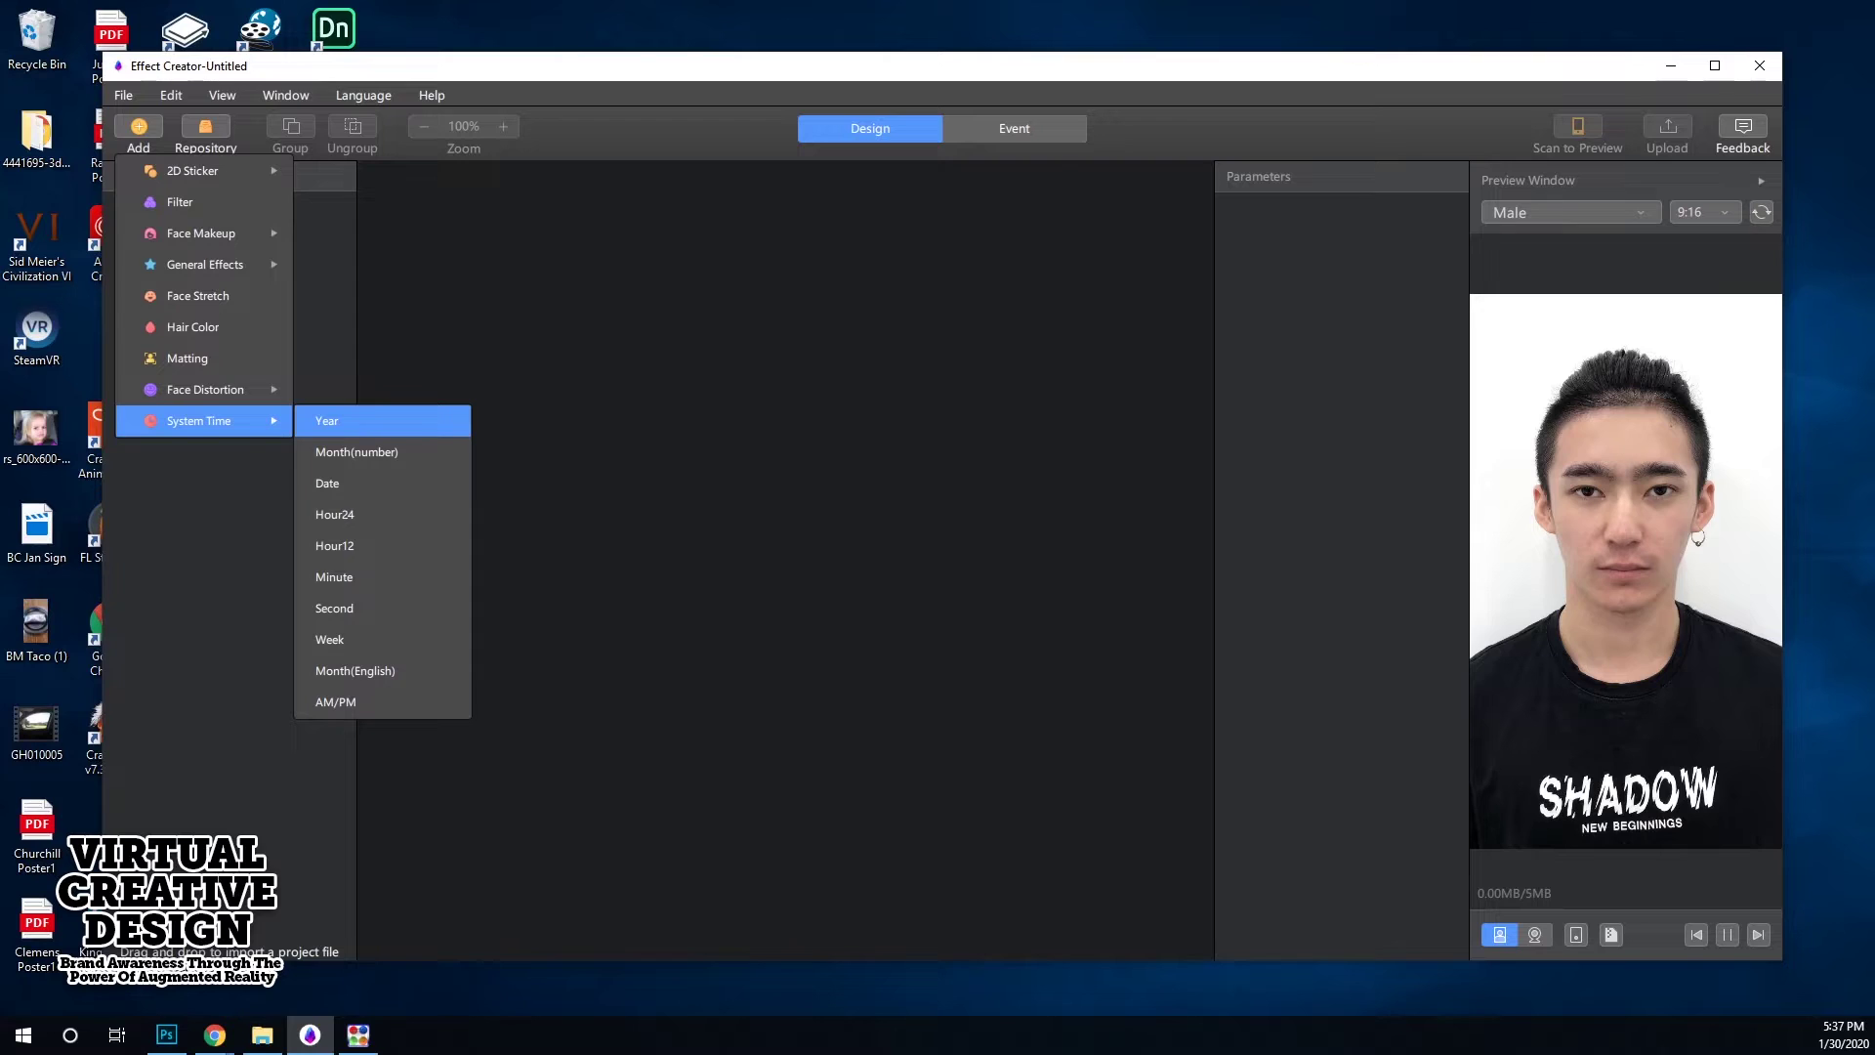
{"action": "left_click", "coordinate": [382, 421]}
{"action": "left_click_drag", "start_coordinate": [686, 283], "coordinate": [754, 495]}
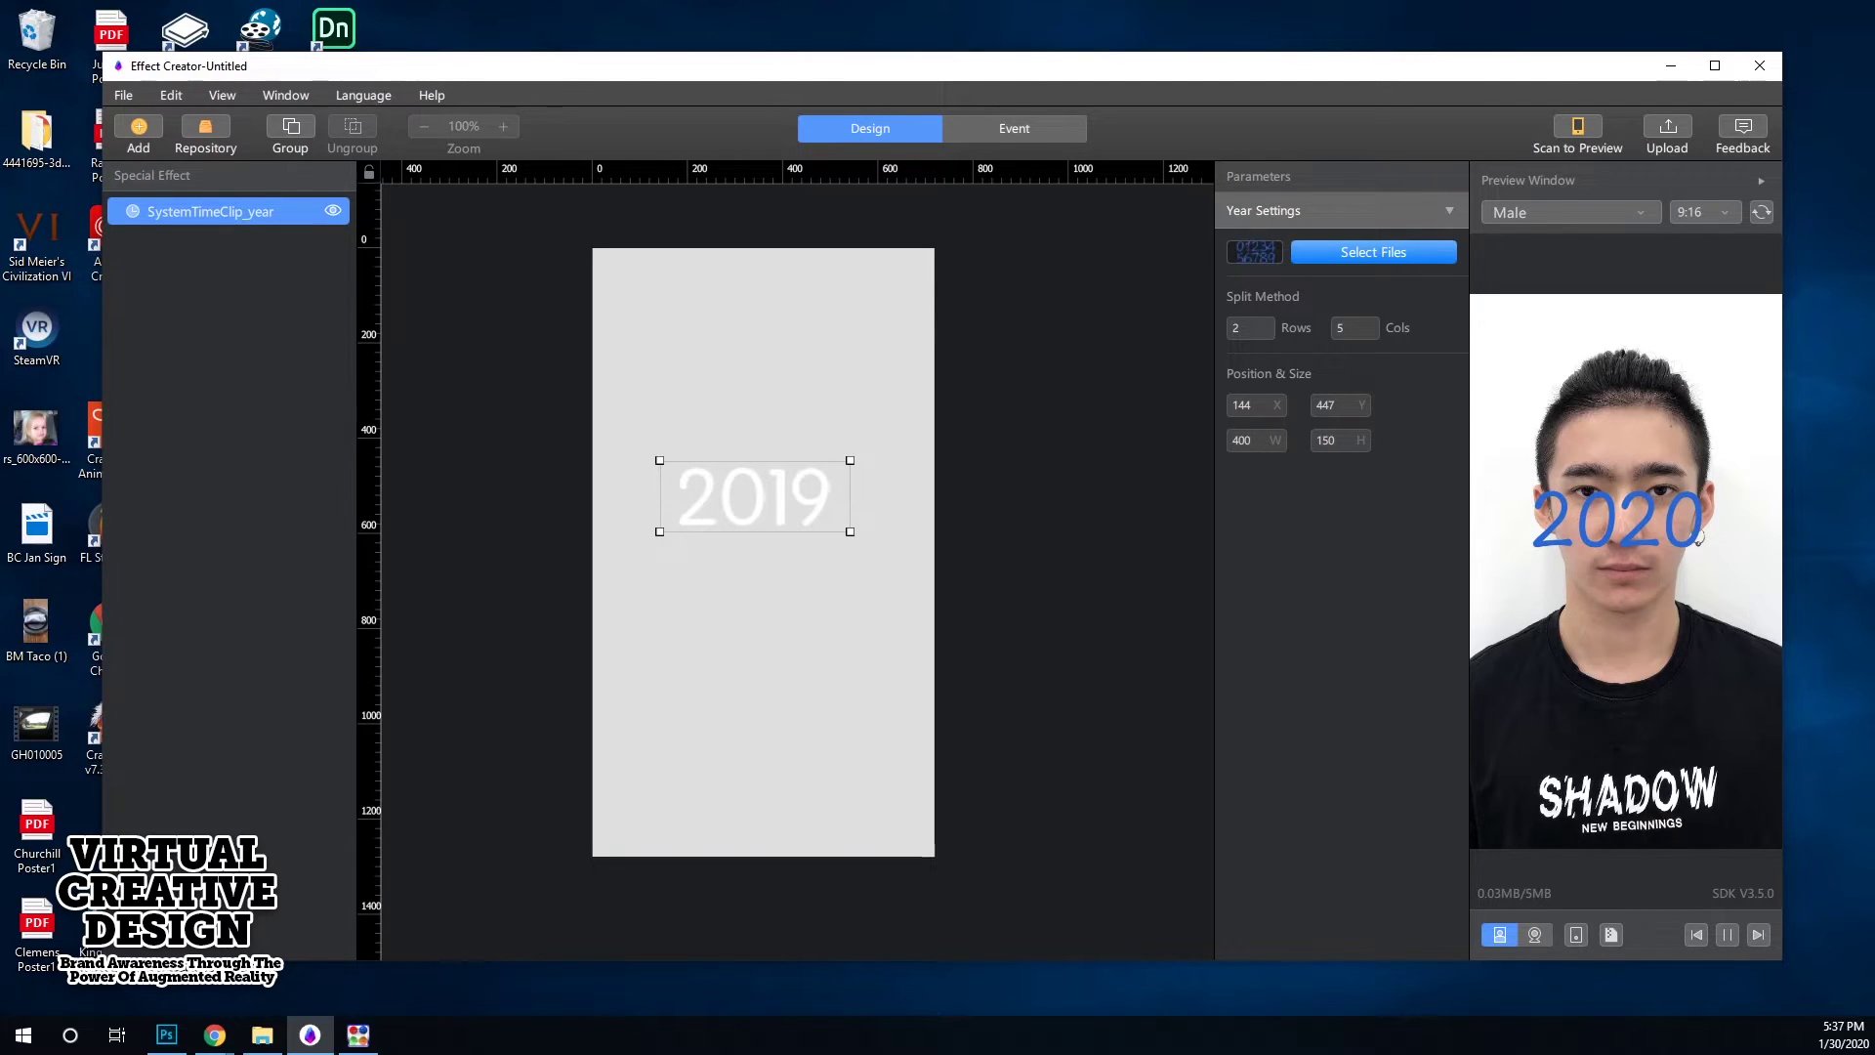
{"action": "key", "text": "ctrl+n"}
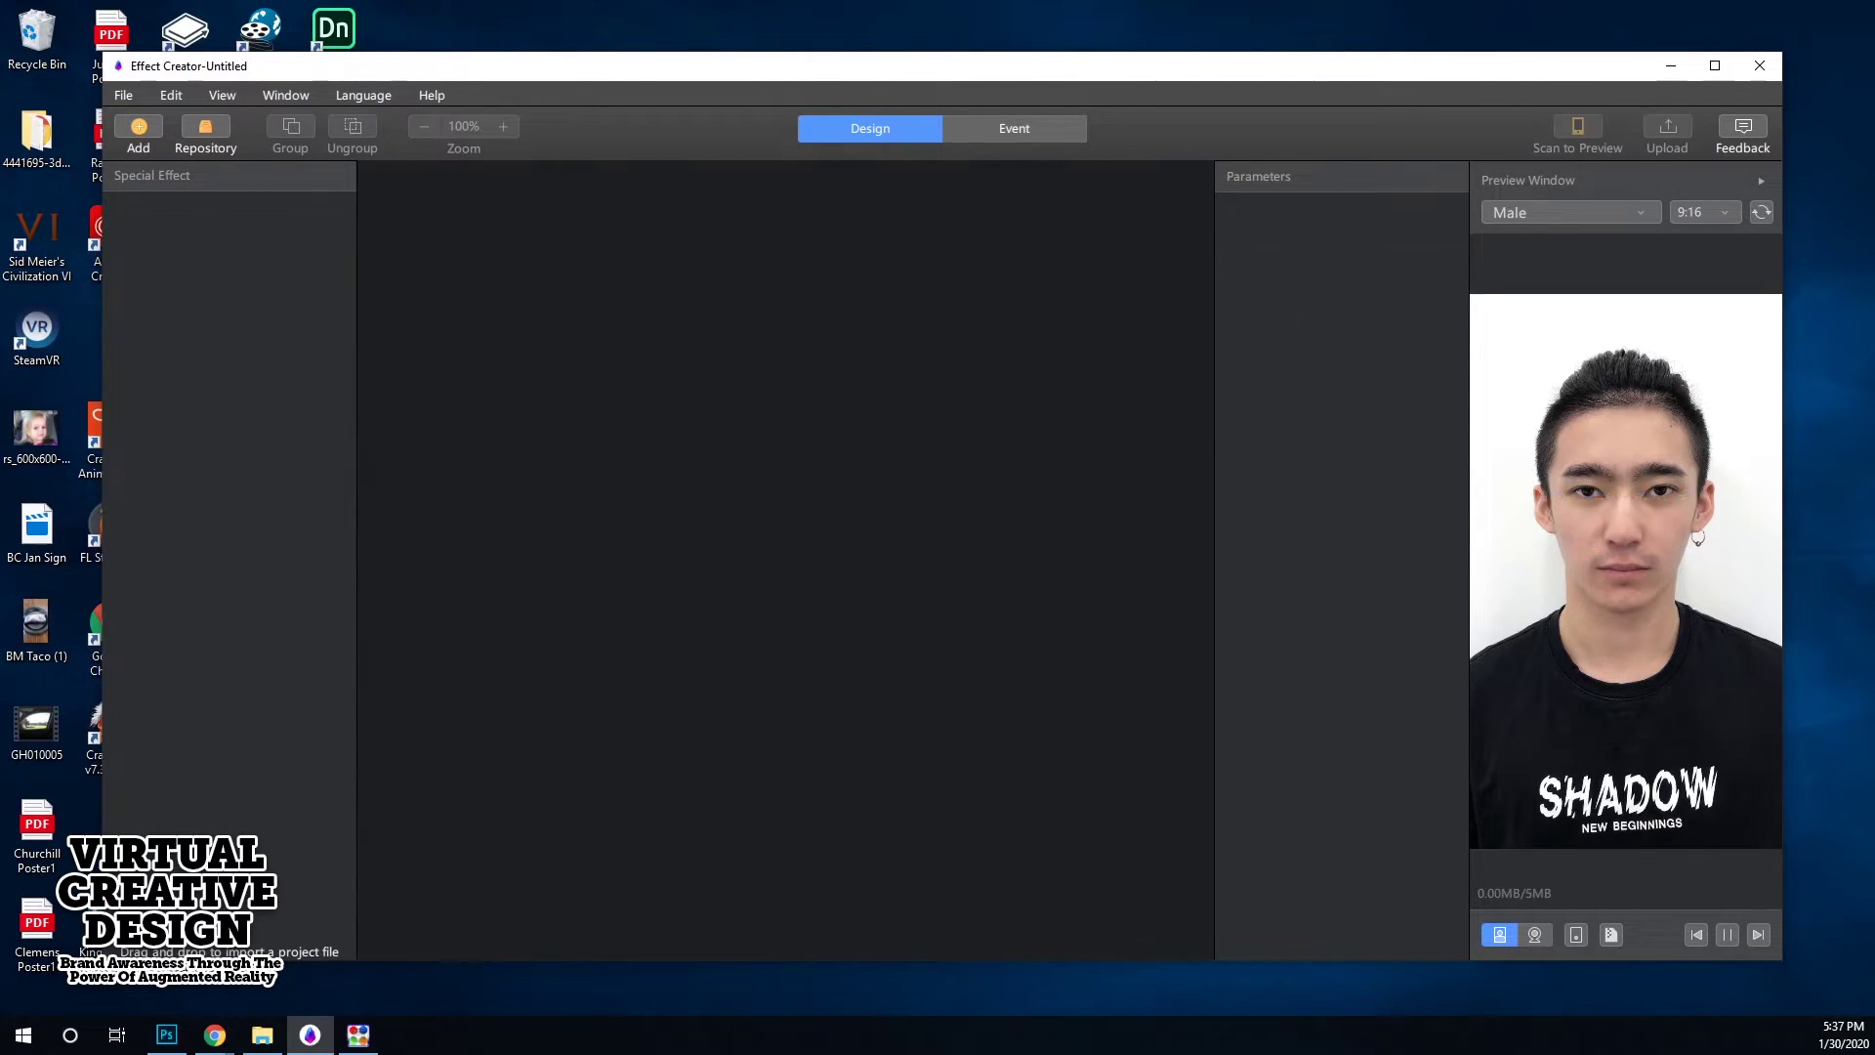
Step: Add a Face Stretch at 100% intensity with horizontal mirroring that pulls the lower cheek points outward
{"action": "left_click", "coordinate": [138, 135]}
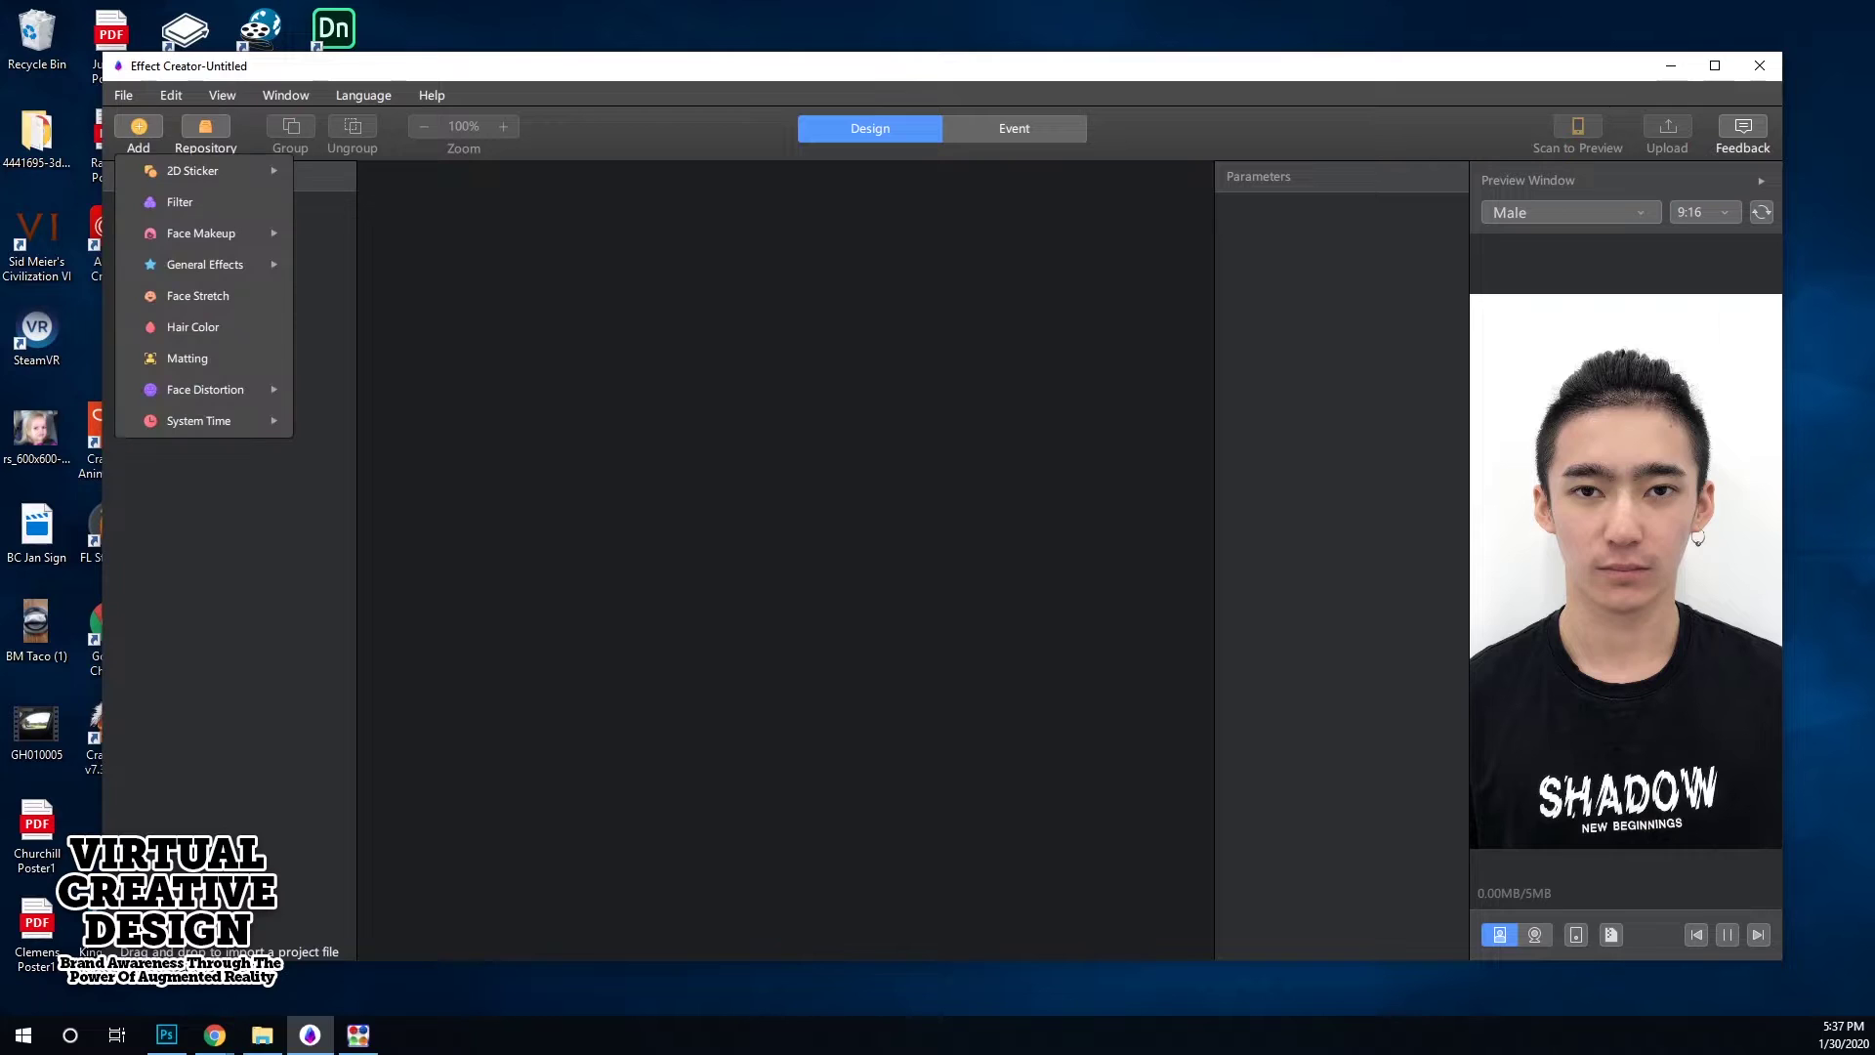
{"action": "left_click", "coordinate": [195, 291]}
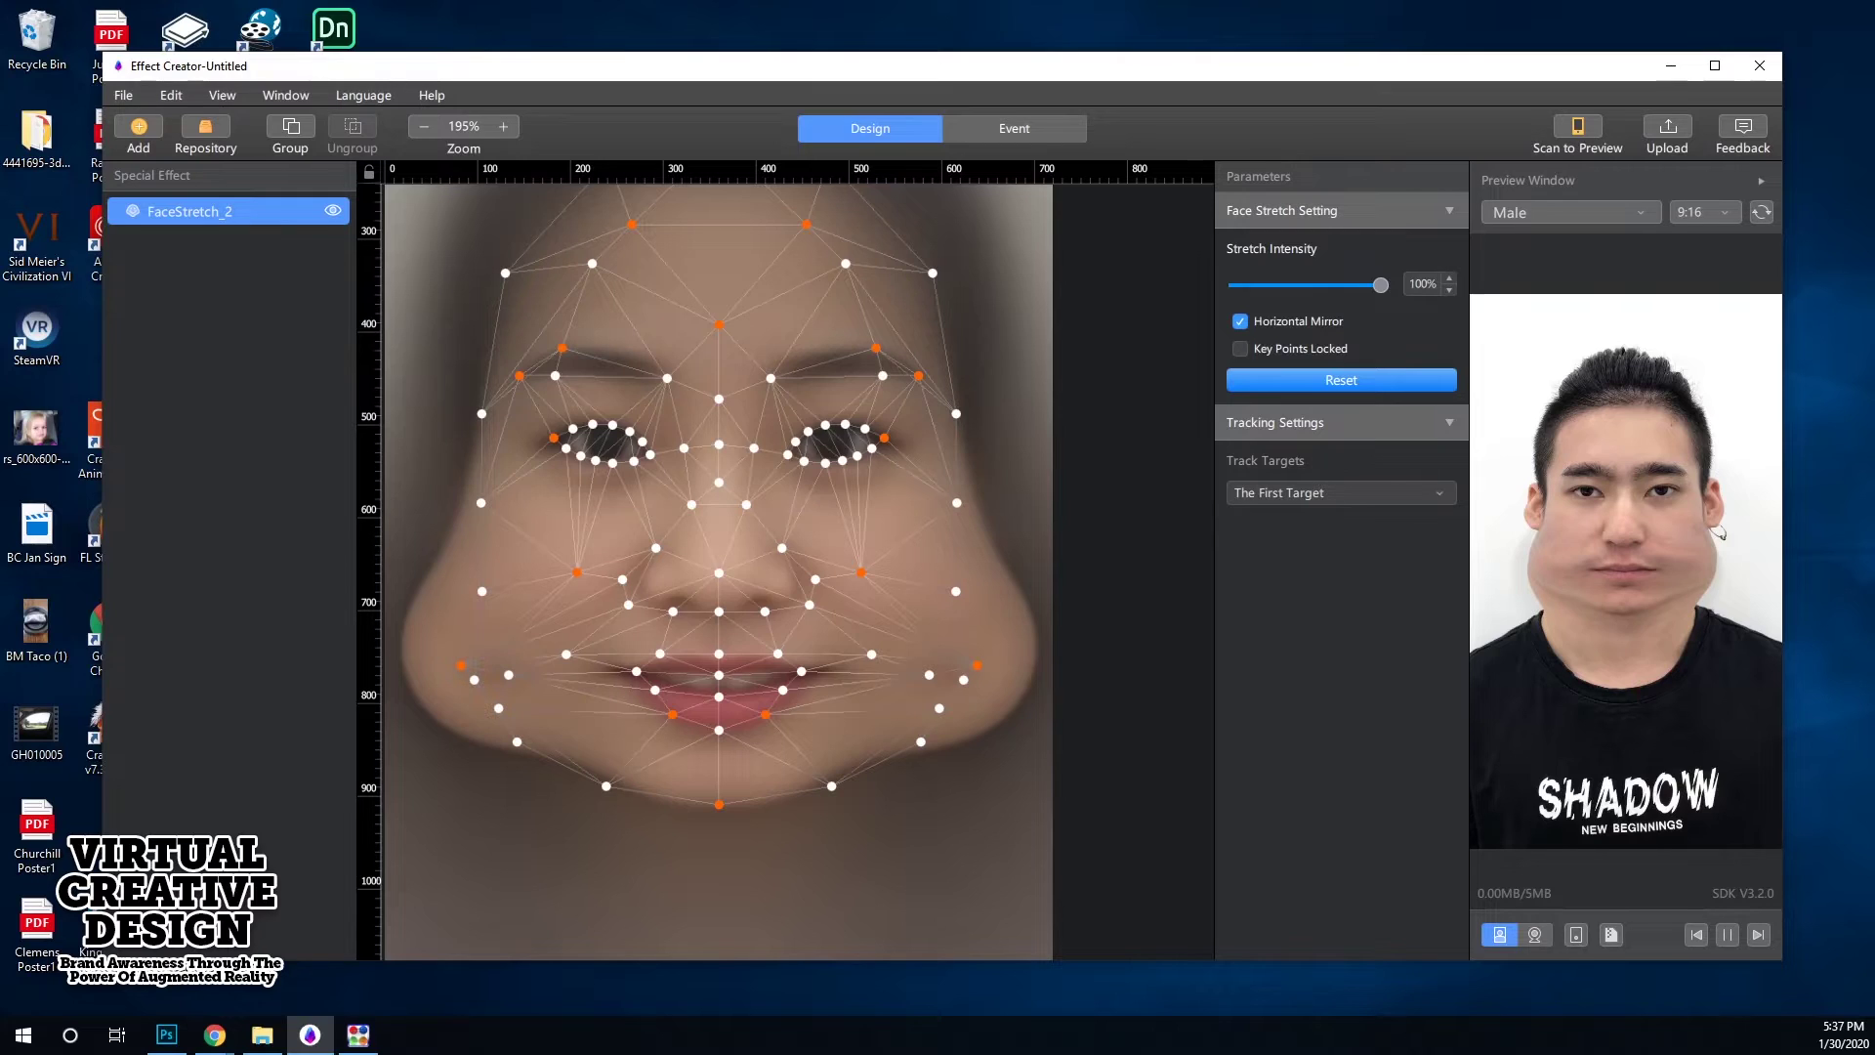
Step: Set the face stretch's event type to Click on Screen and trigger the effect in the preview
{"action": "left_click", "coordinate": [1013, 128]}
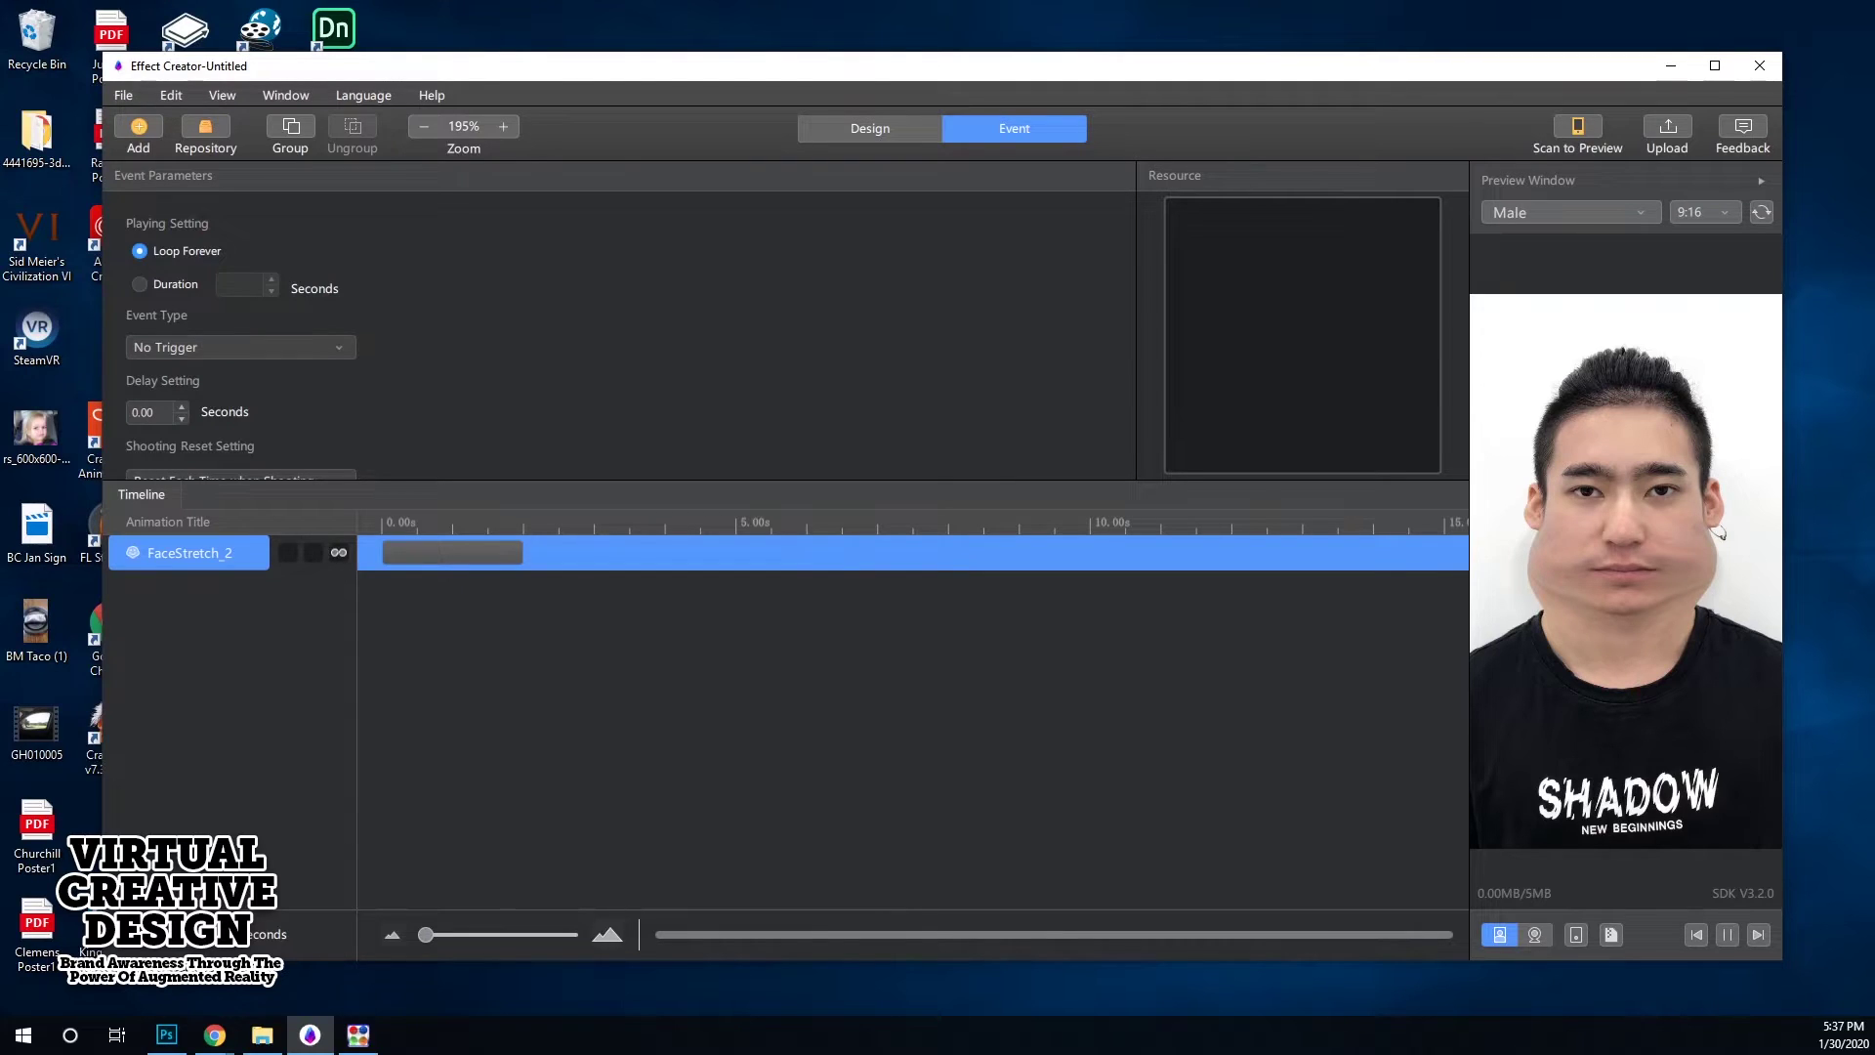
{"action": "left_click", "coordinate": [241, 346]}
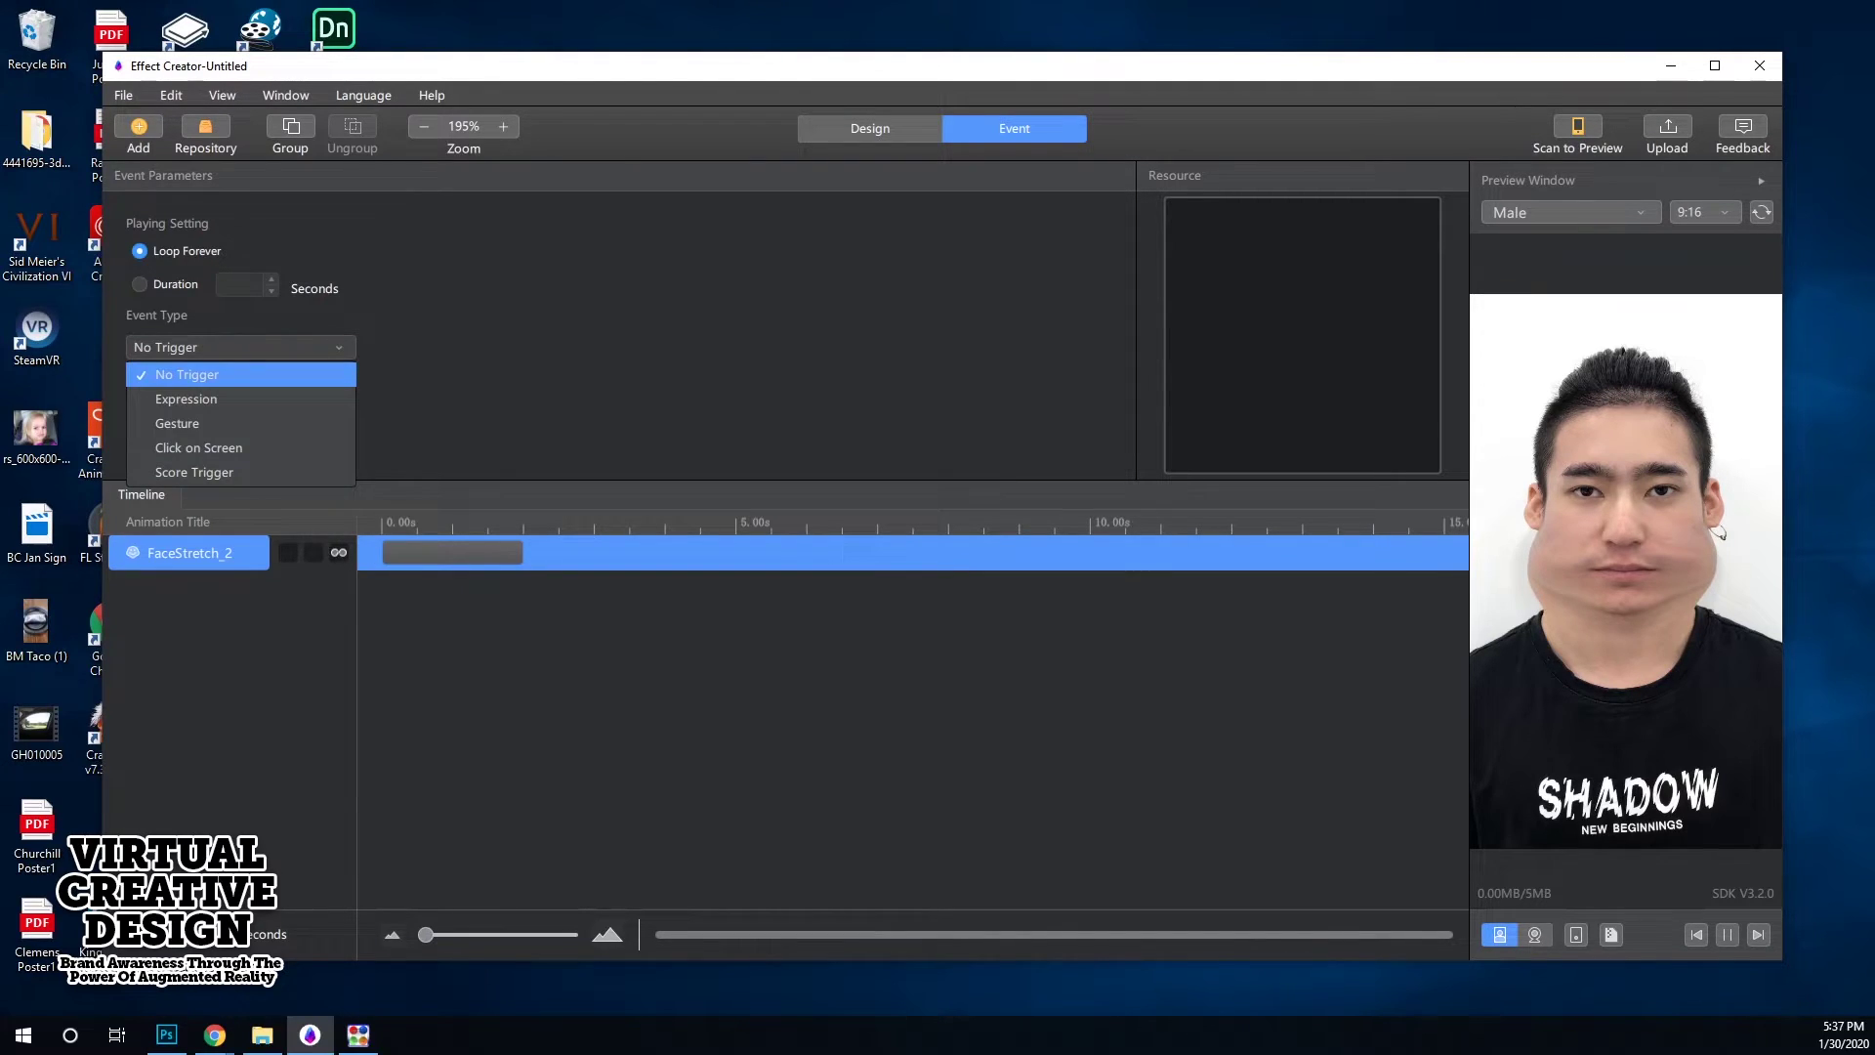
{"action": "left_click", "coordinate": [198, 447]}
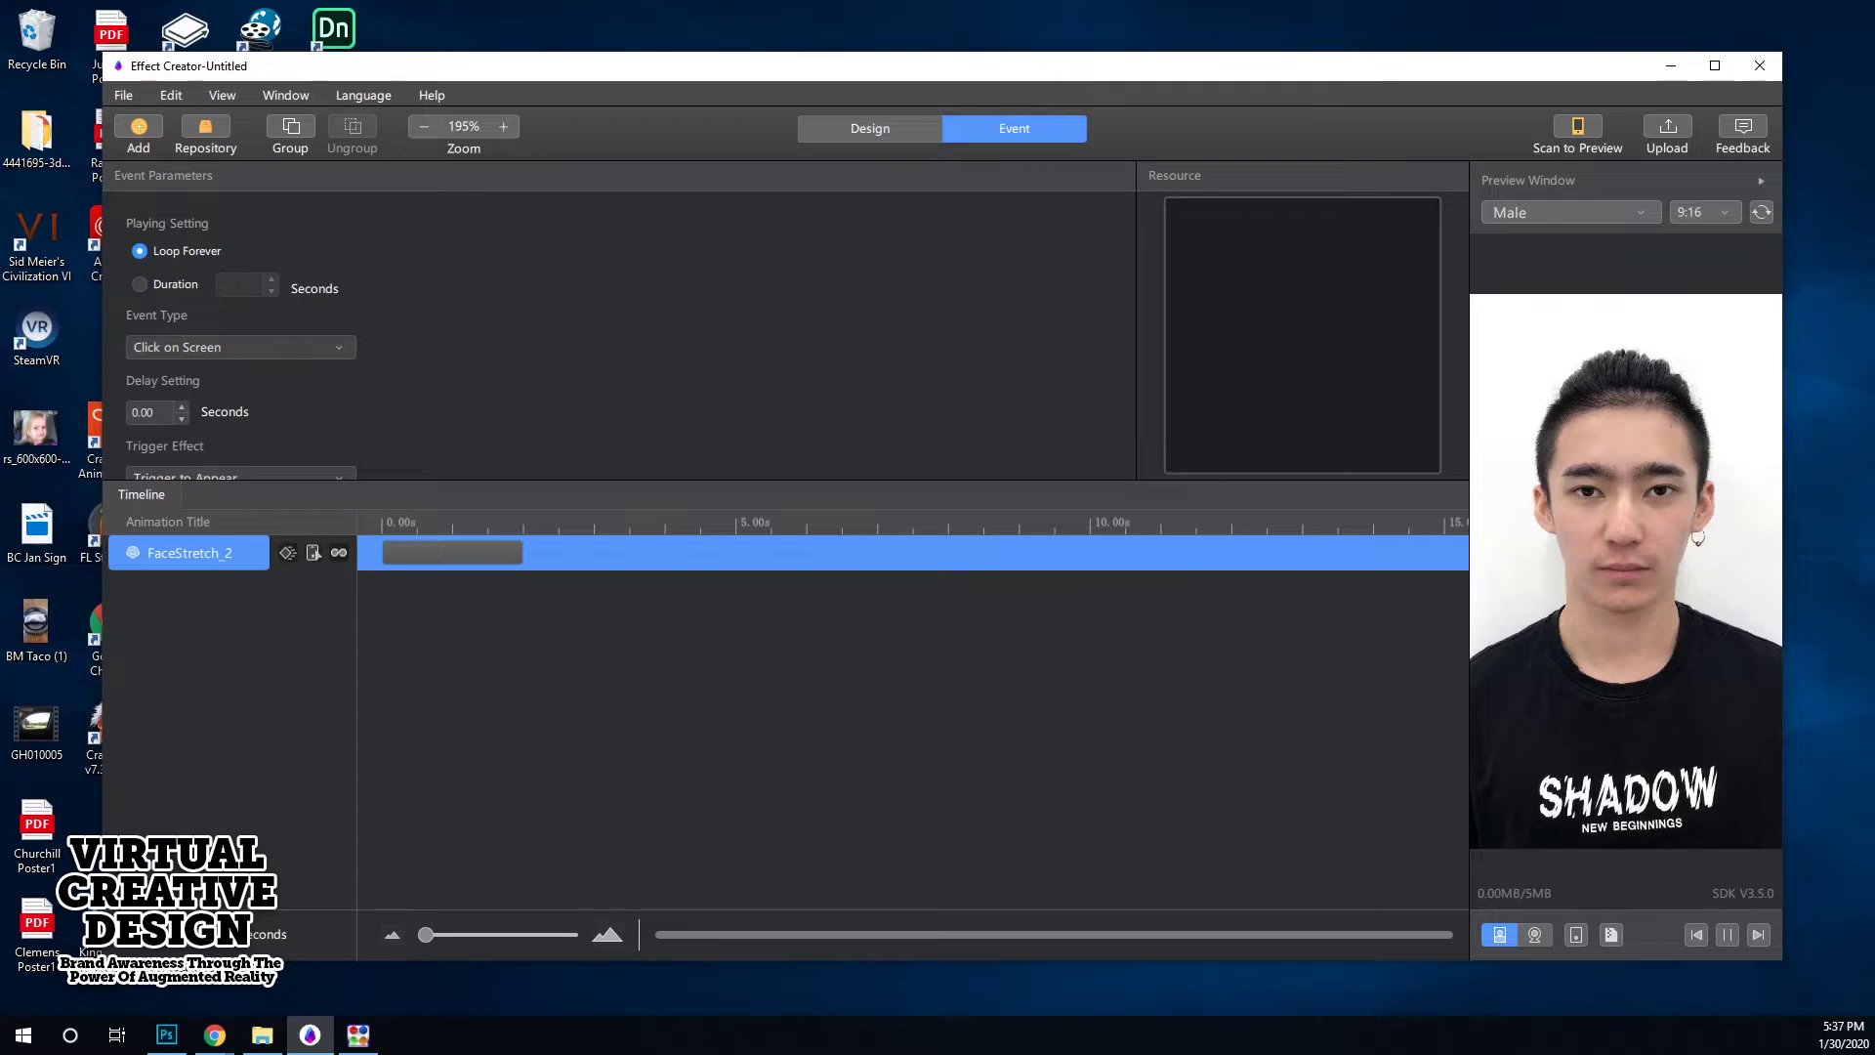
{"action": "scroll", "coordinate": [617, 332], "scroll_direction": "down", "scroll_amount": 3}
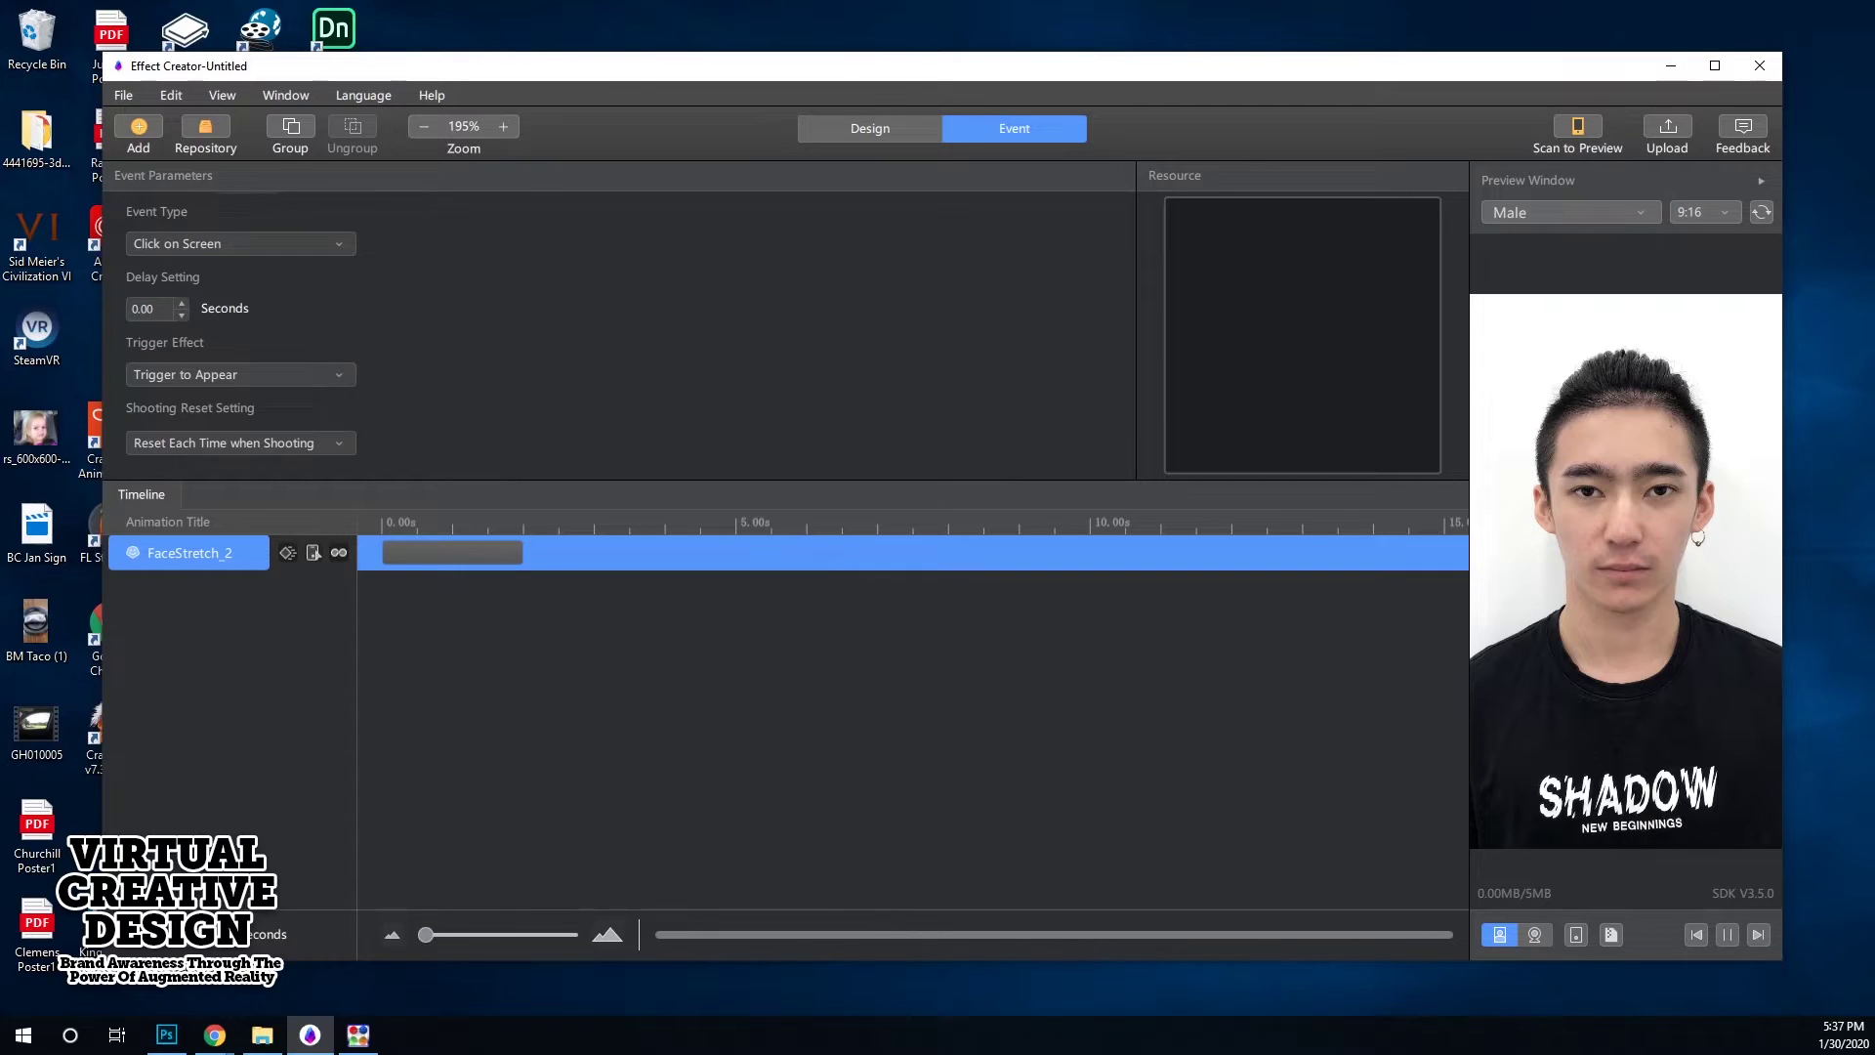
{"action": "left_click", "coordinate": [1718, 534]}
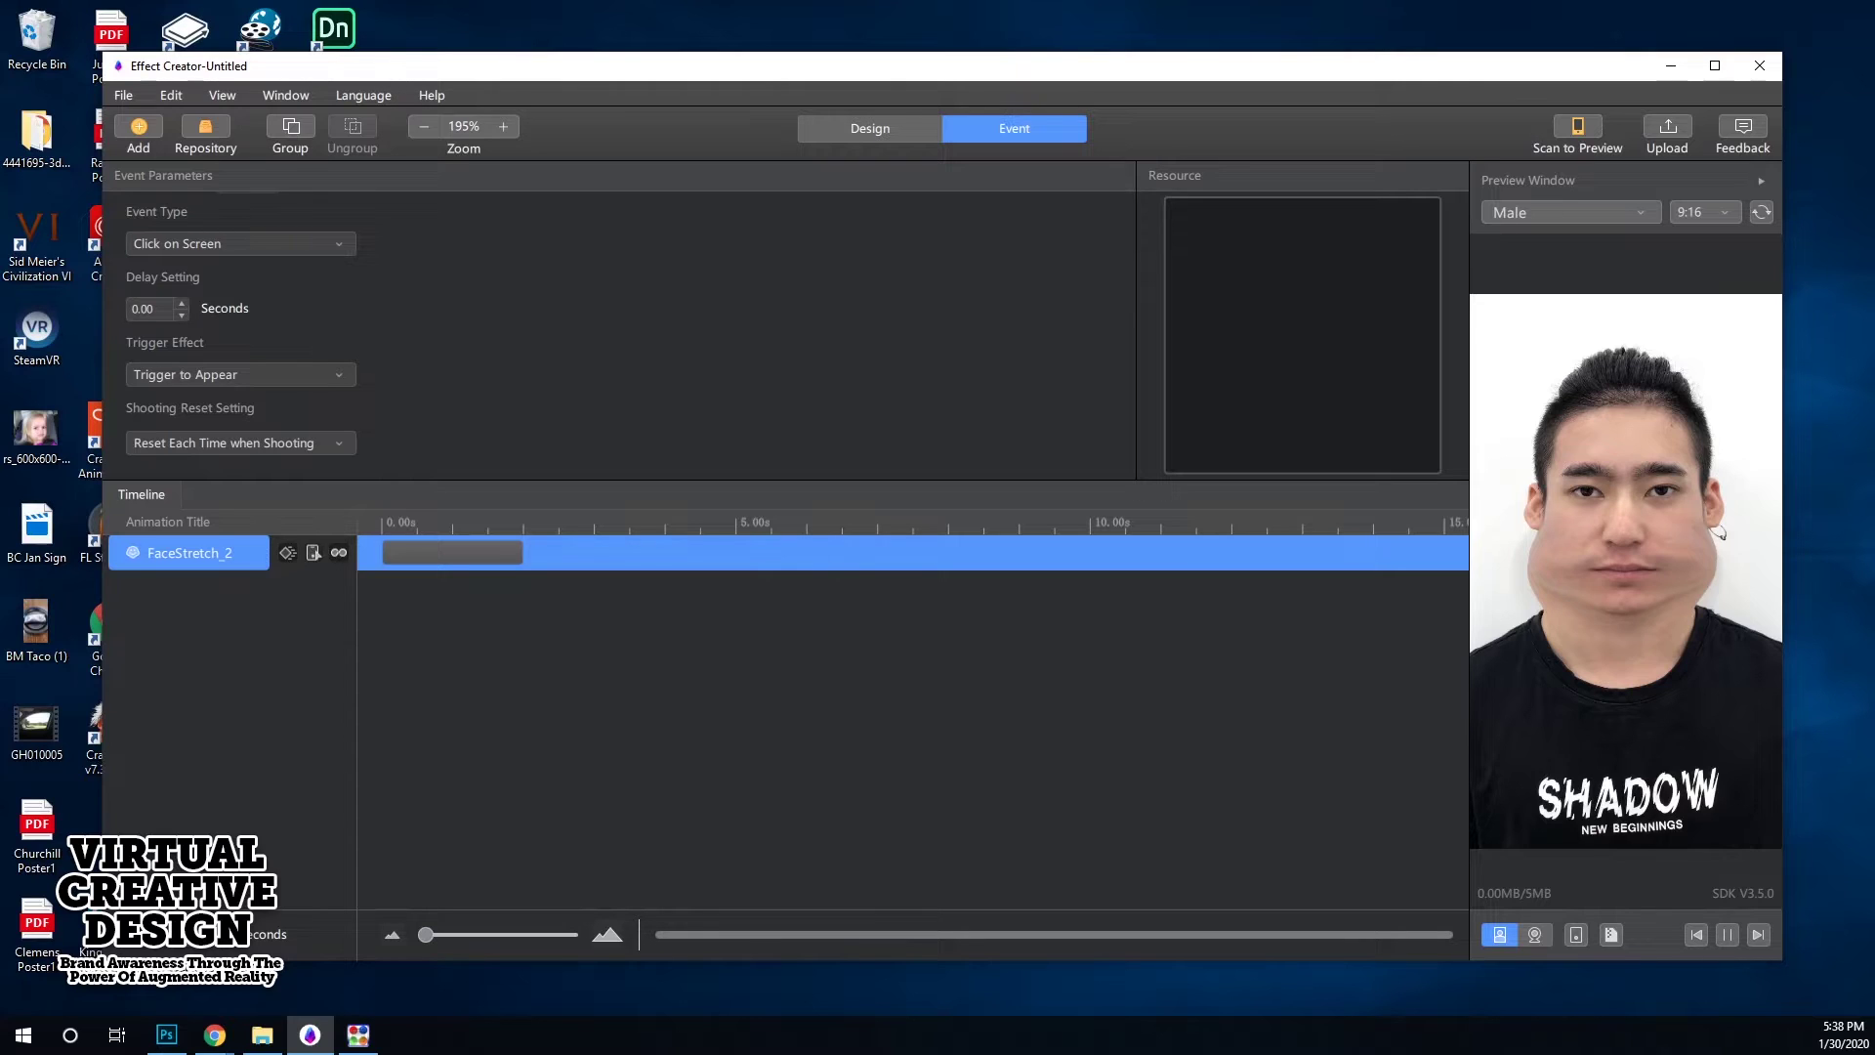
Step: Switch to Chrome and open the Android version's download page for the Effector phone app
{"action": "mouse_move", "coordinate": [213, 1034]}
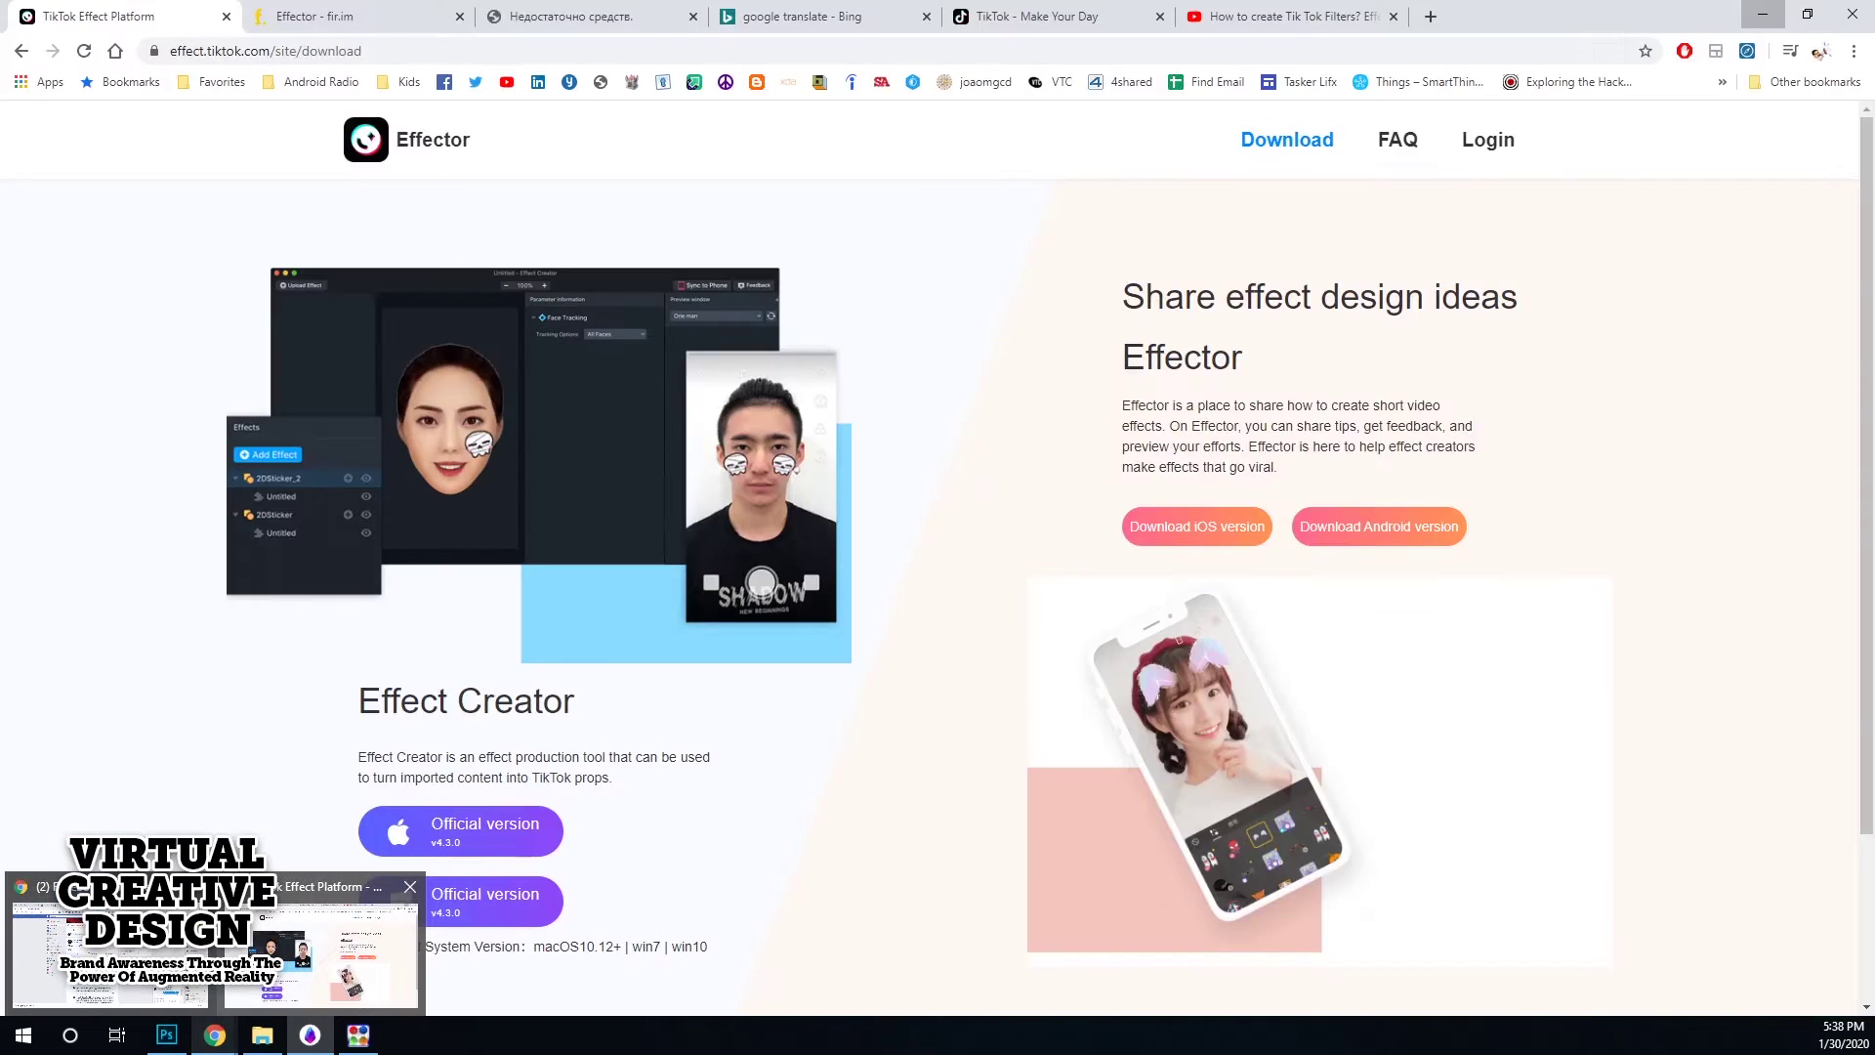
{"action": "left_click", "coordinate": [322, 952]}
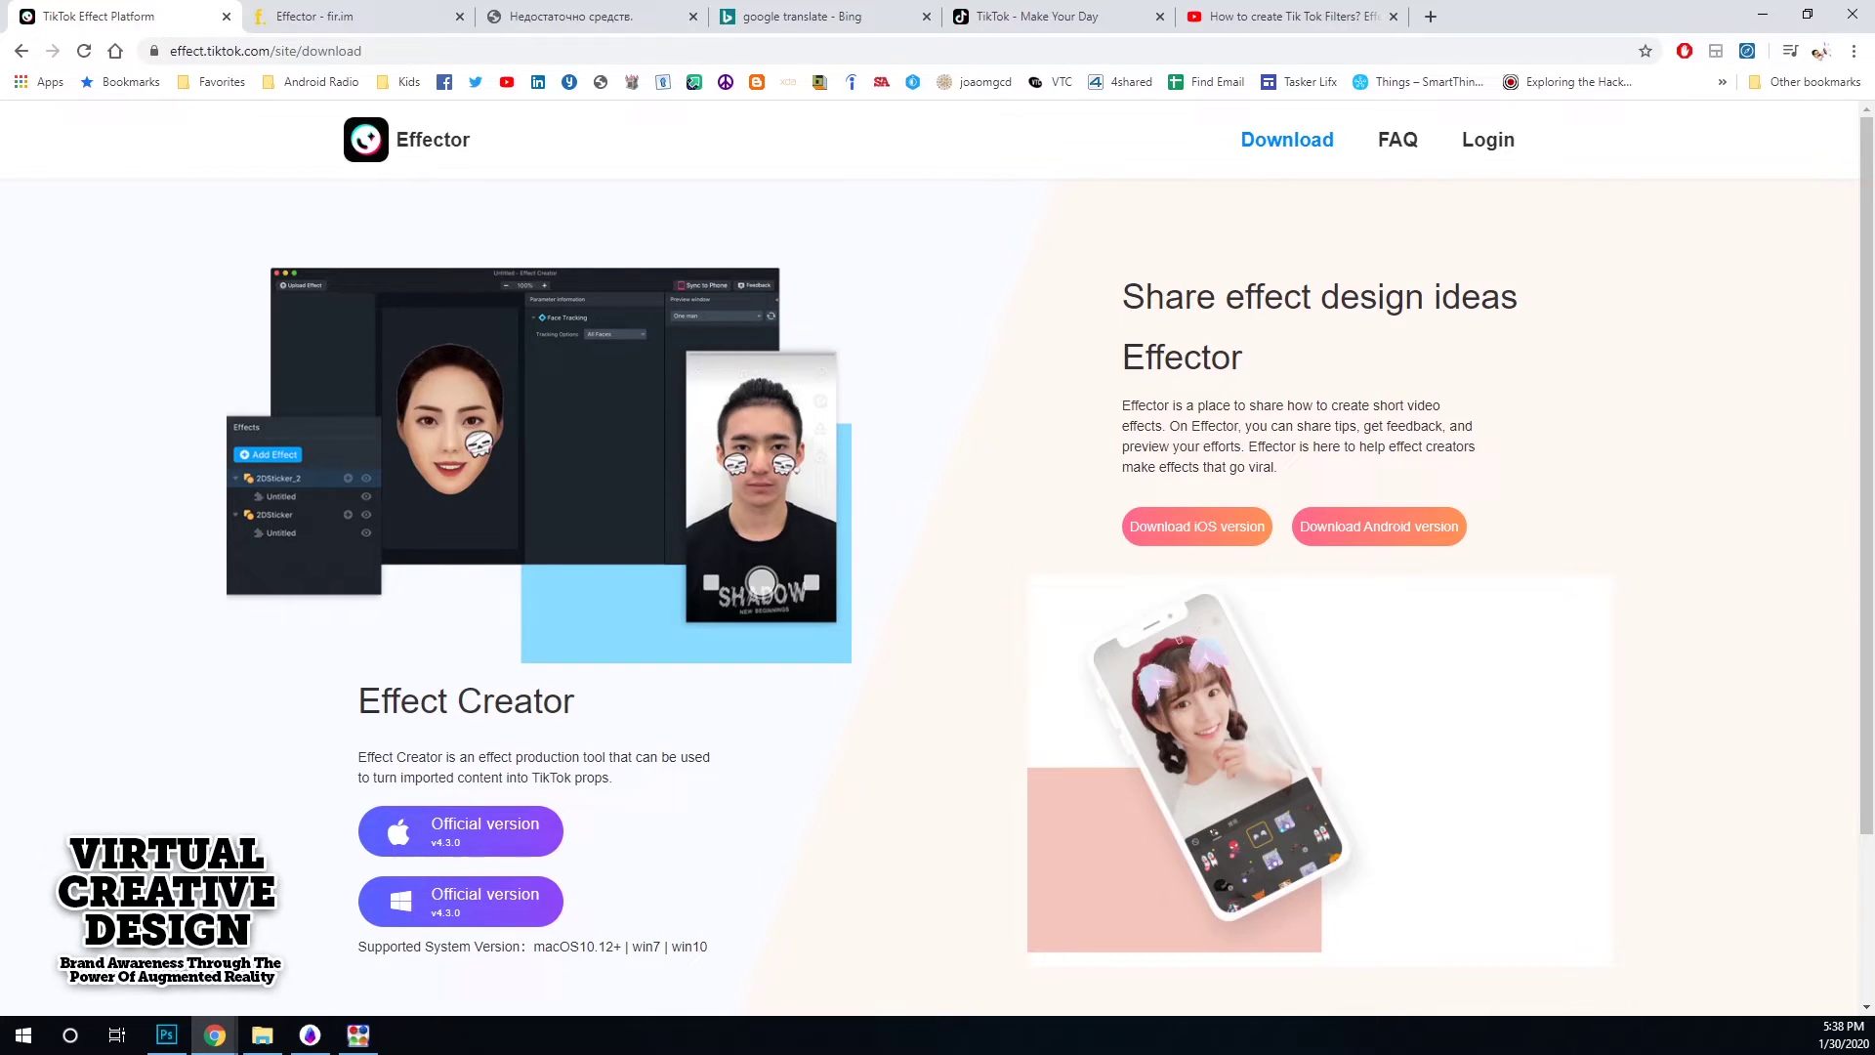
{"action": "left_click", "coordinate": [1378, 526]}
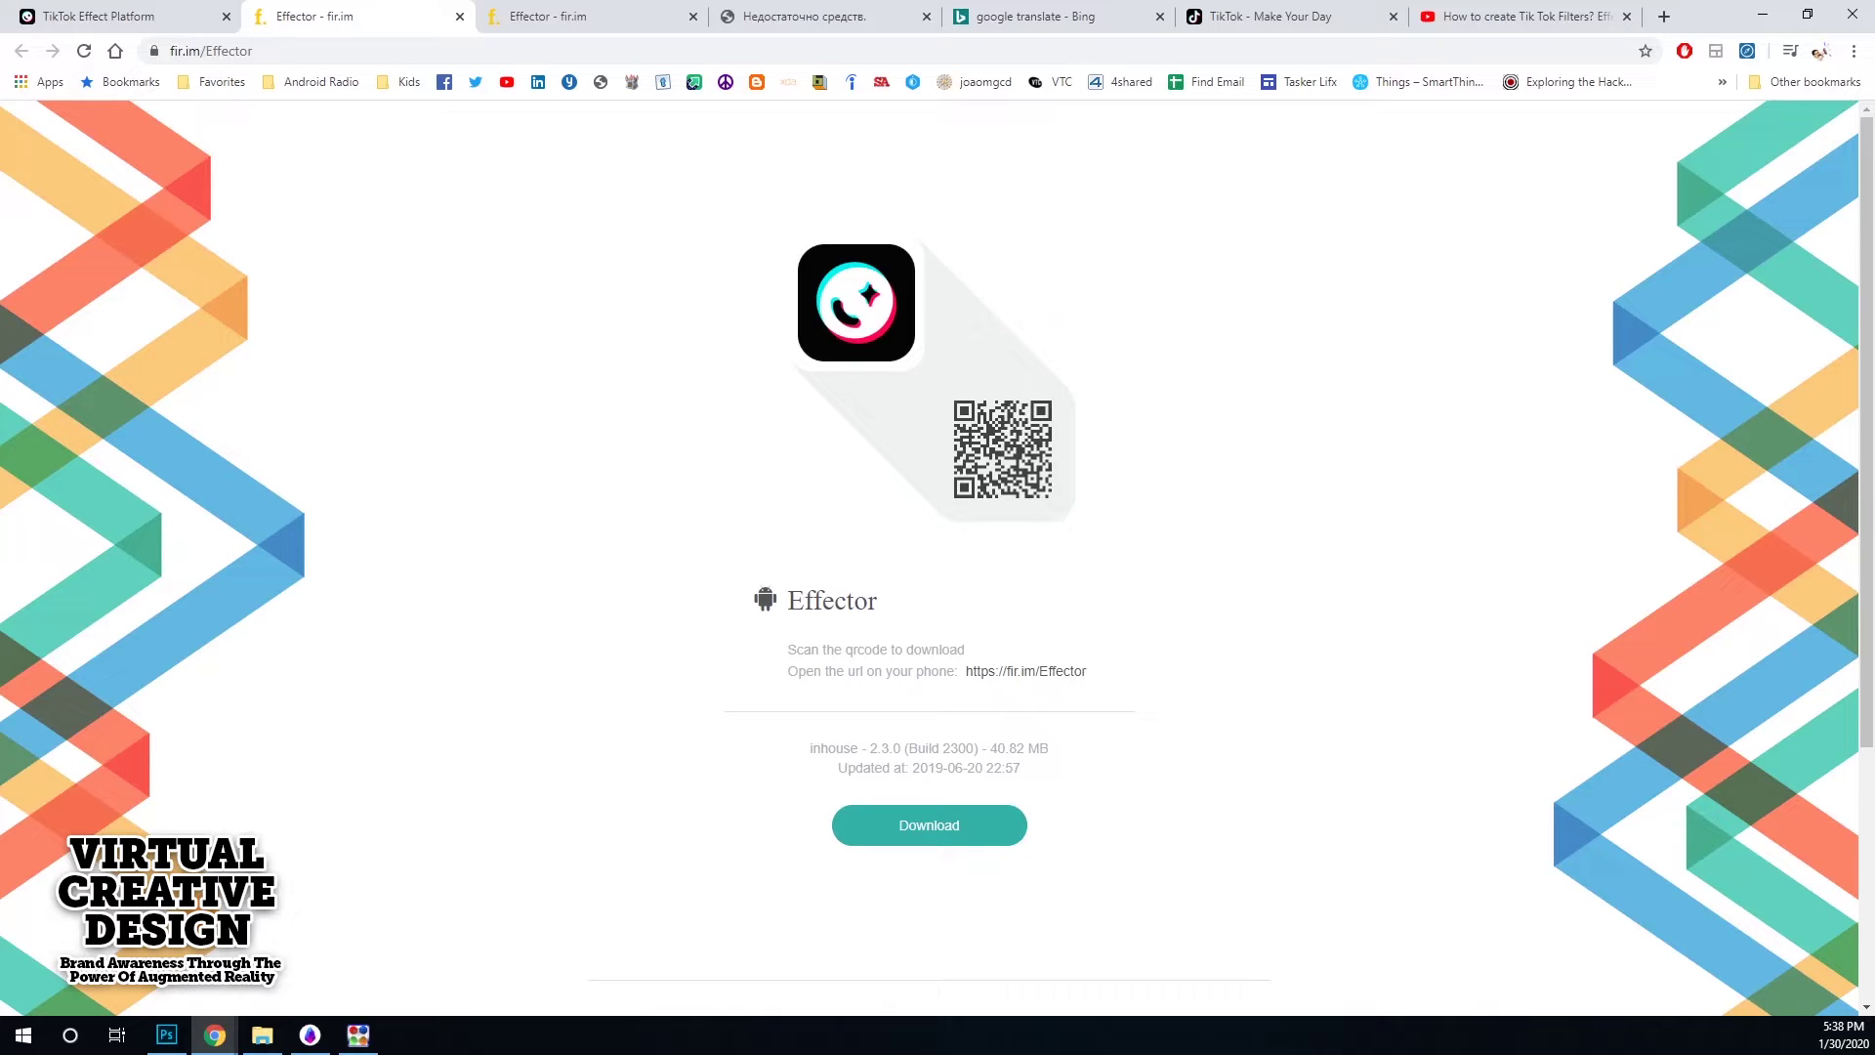
Step: Return to Effect Creator and preview the face stretch on the Male Nod face video
{"action": "left_click", "coordinate": [309, 1035]}
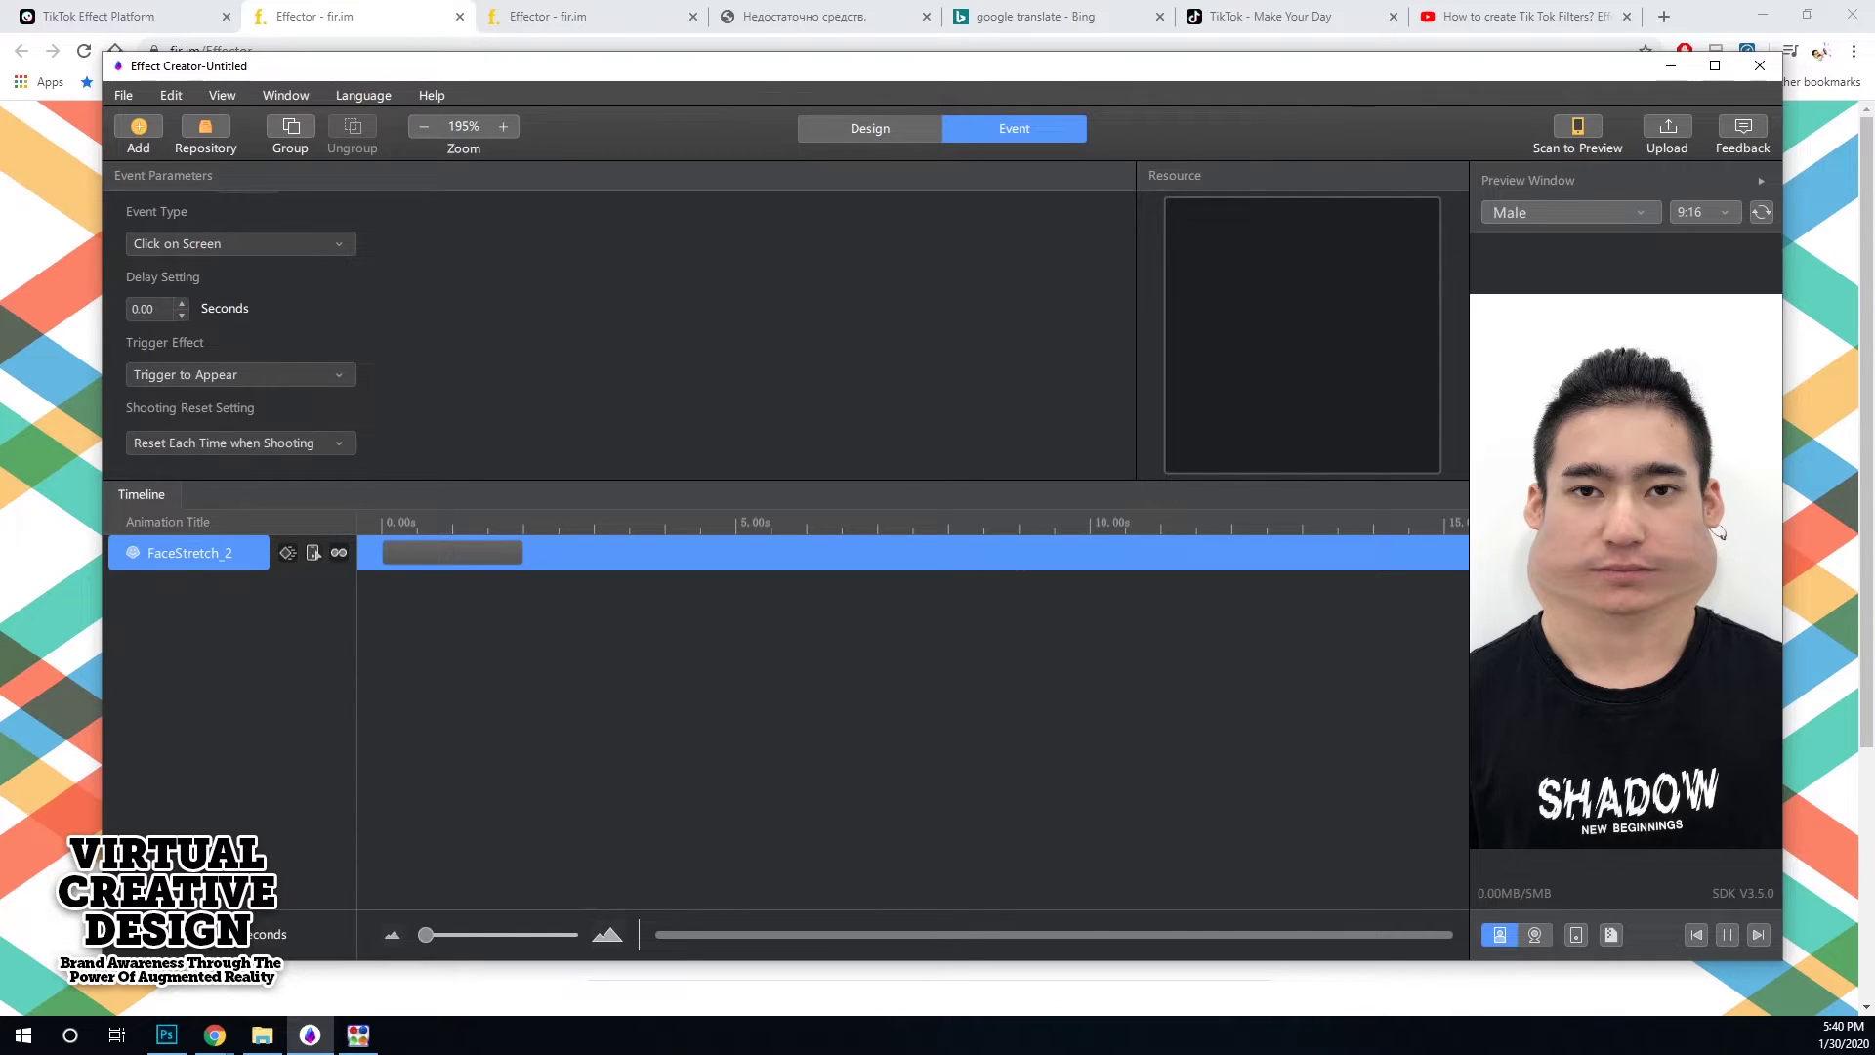
{"action": "left_click", "coordinate": [1570, 212]}
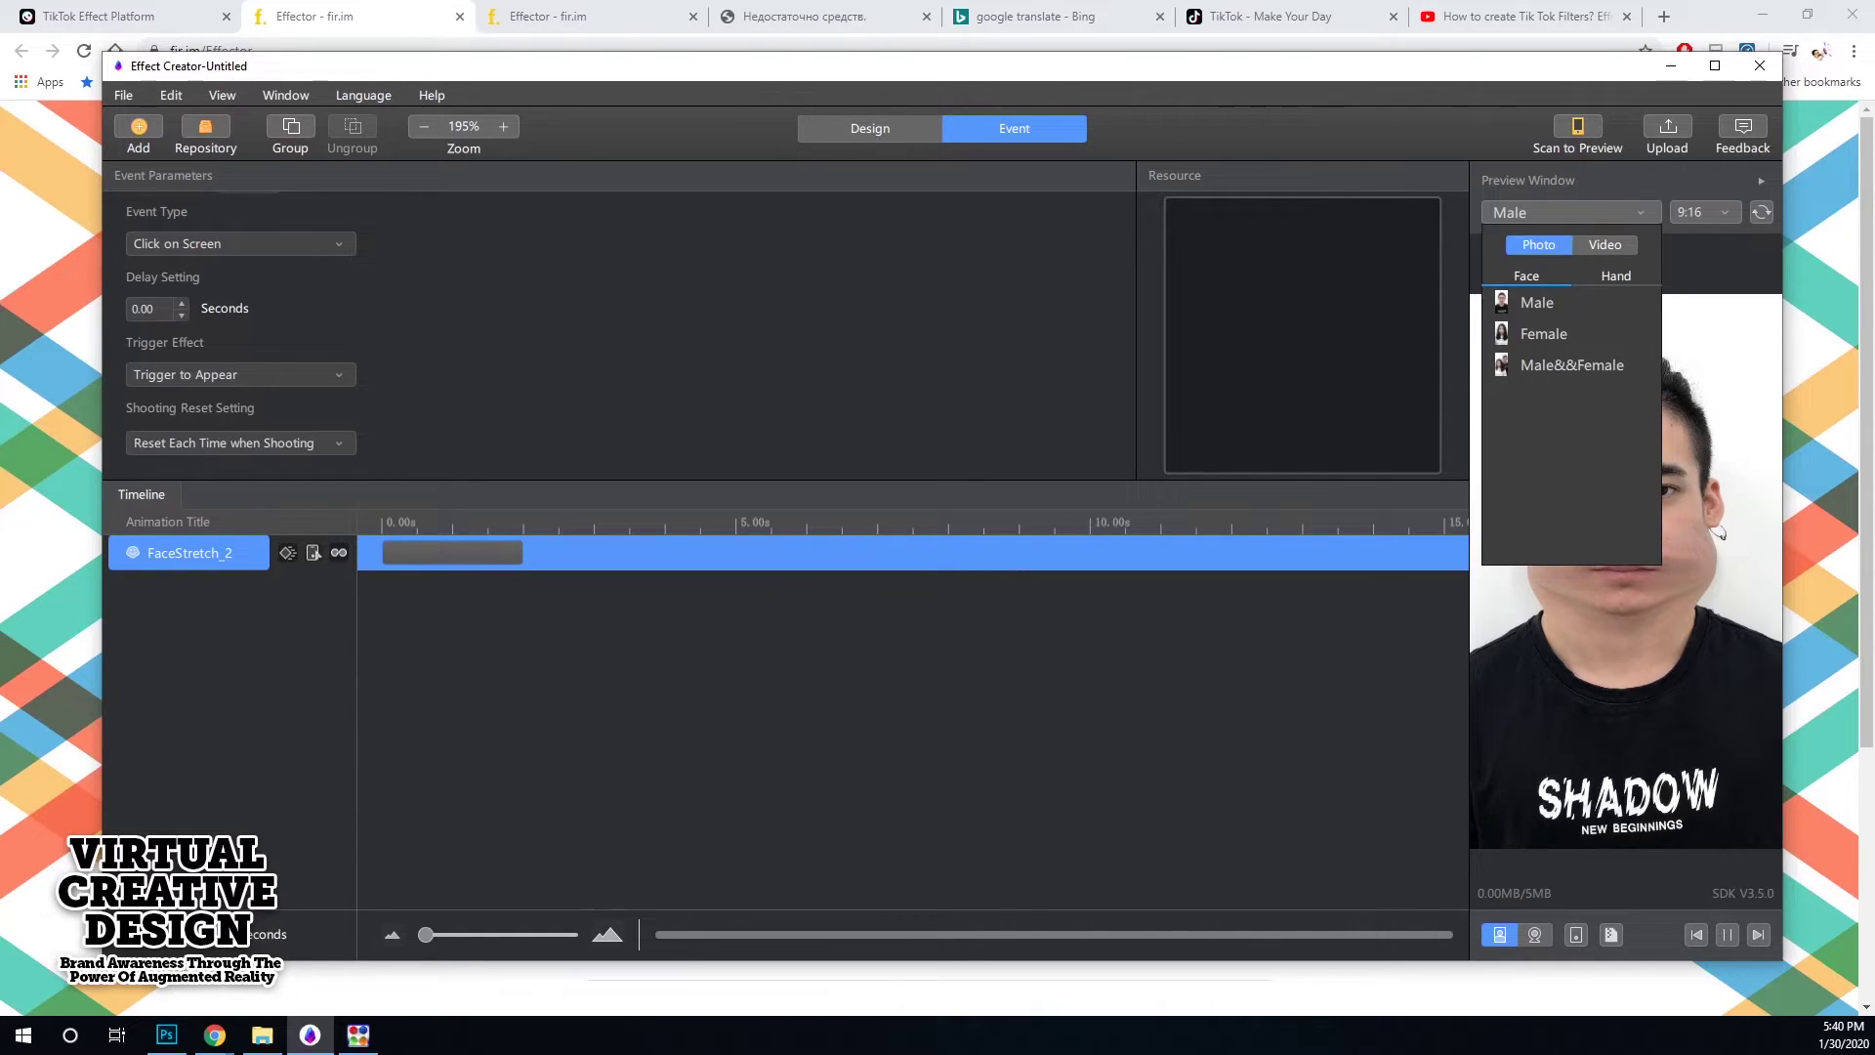
{"action": "left_click", "coordinate": [1605, 244]}
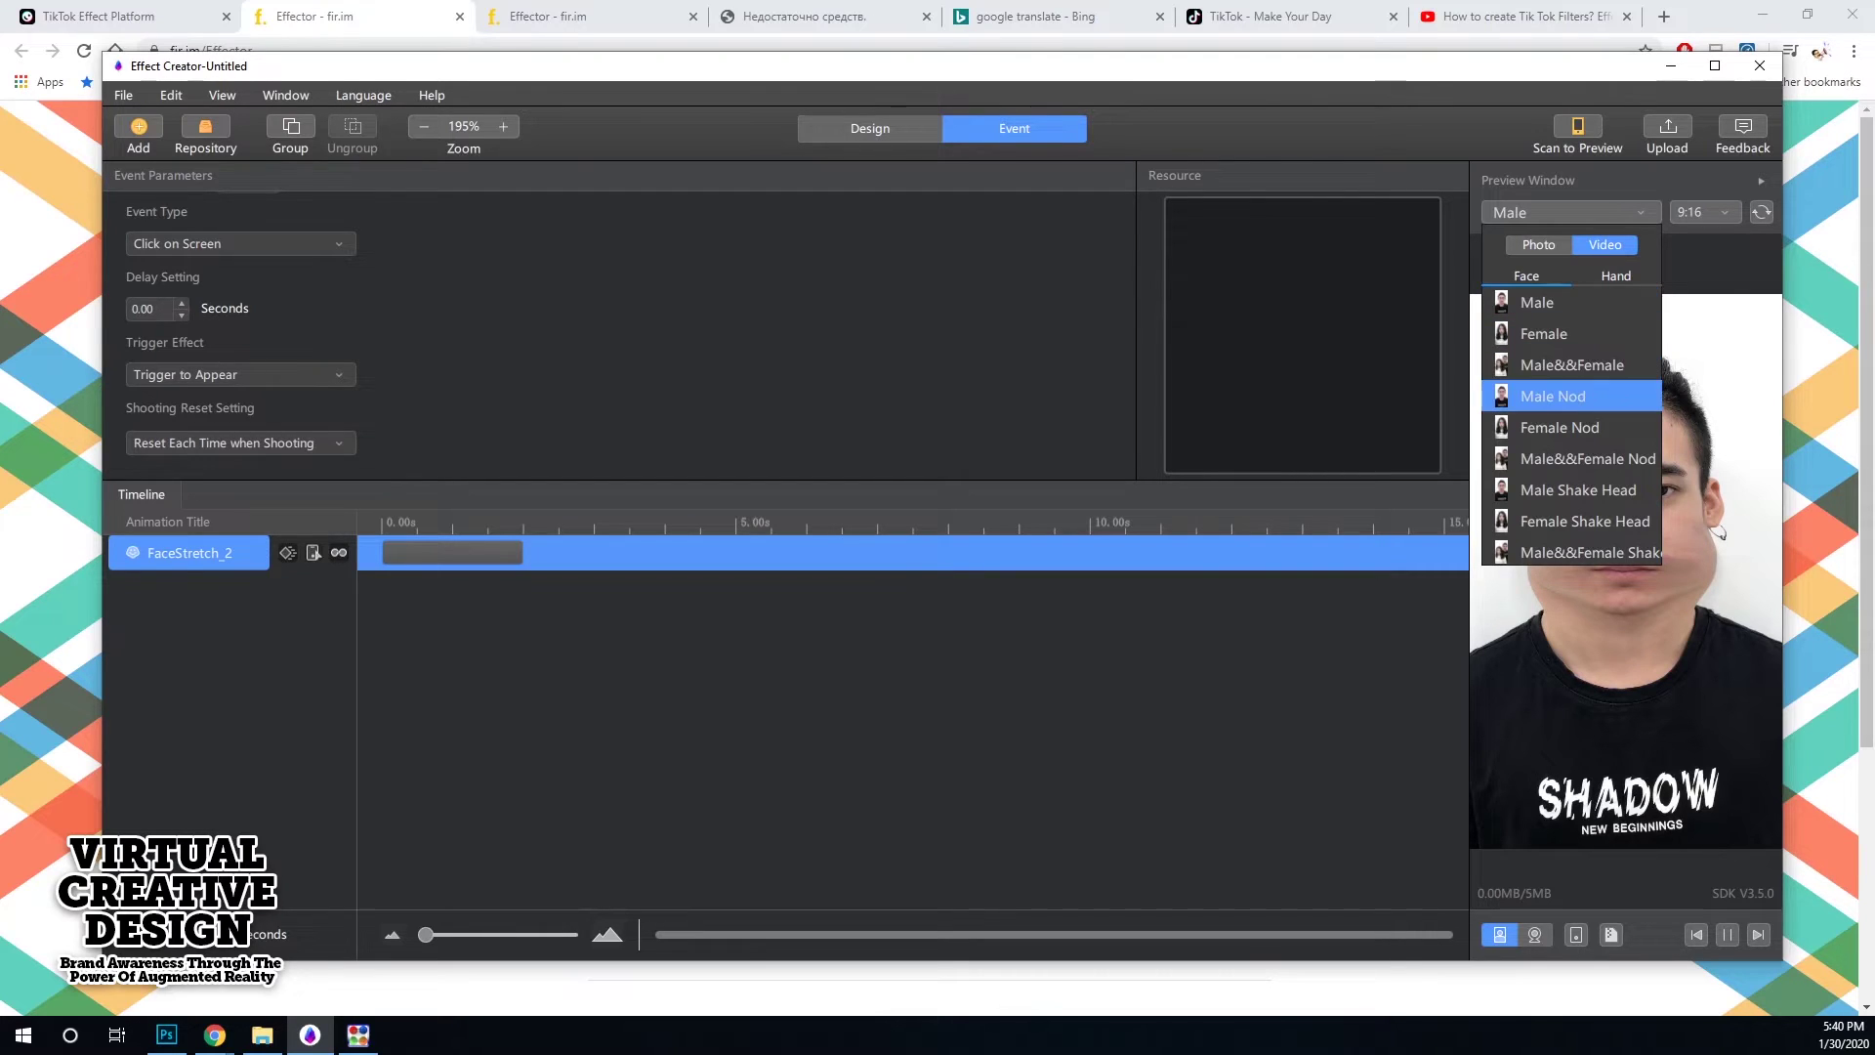
{"action": "left_click", "coordinate": [1553, 395]}
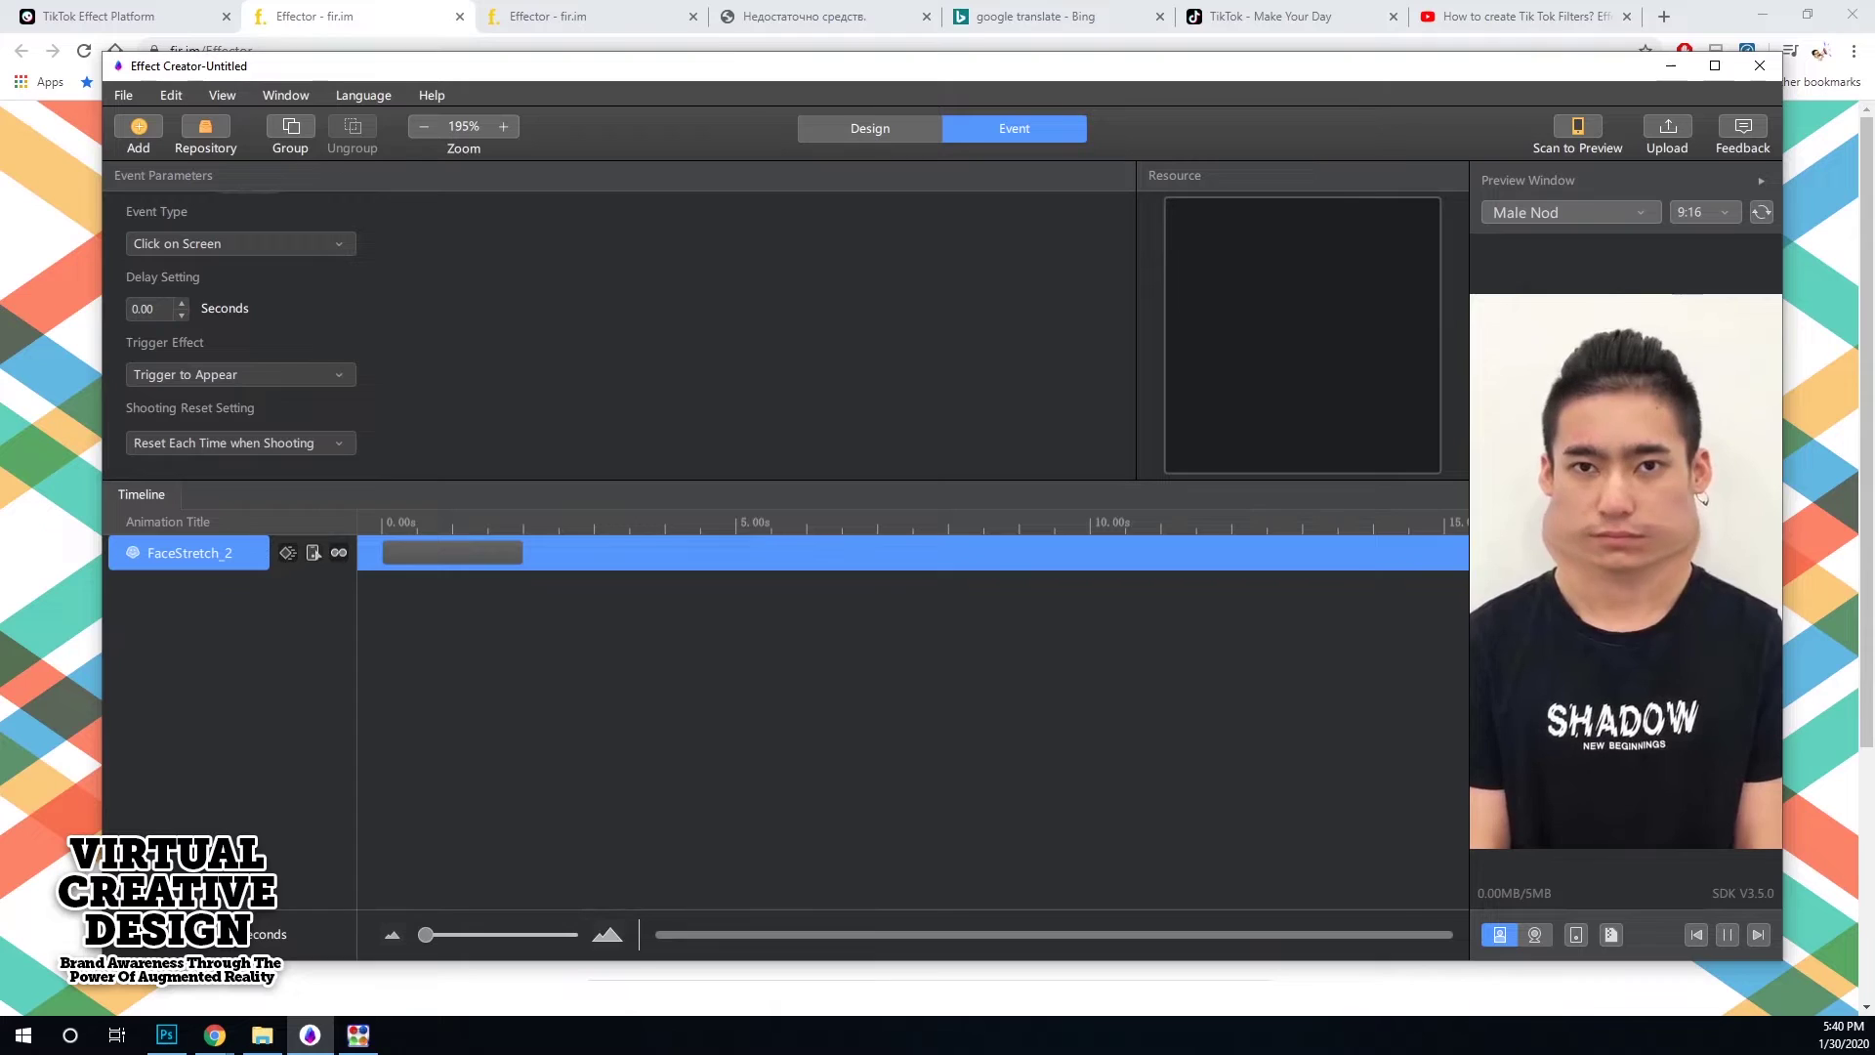
Step: Start uploading the effect and try to enter +1 as the country code in the login form
{"action": "left_click", "coordinate": [1668, 127]}
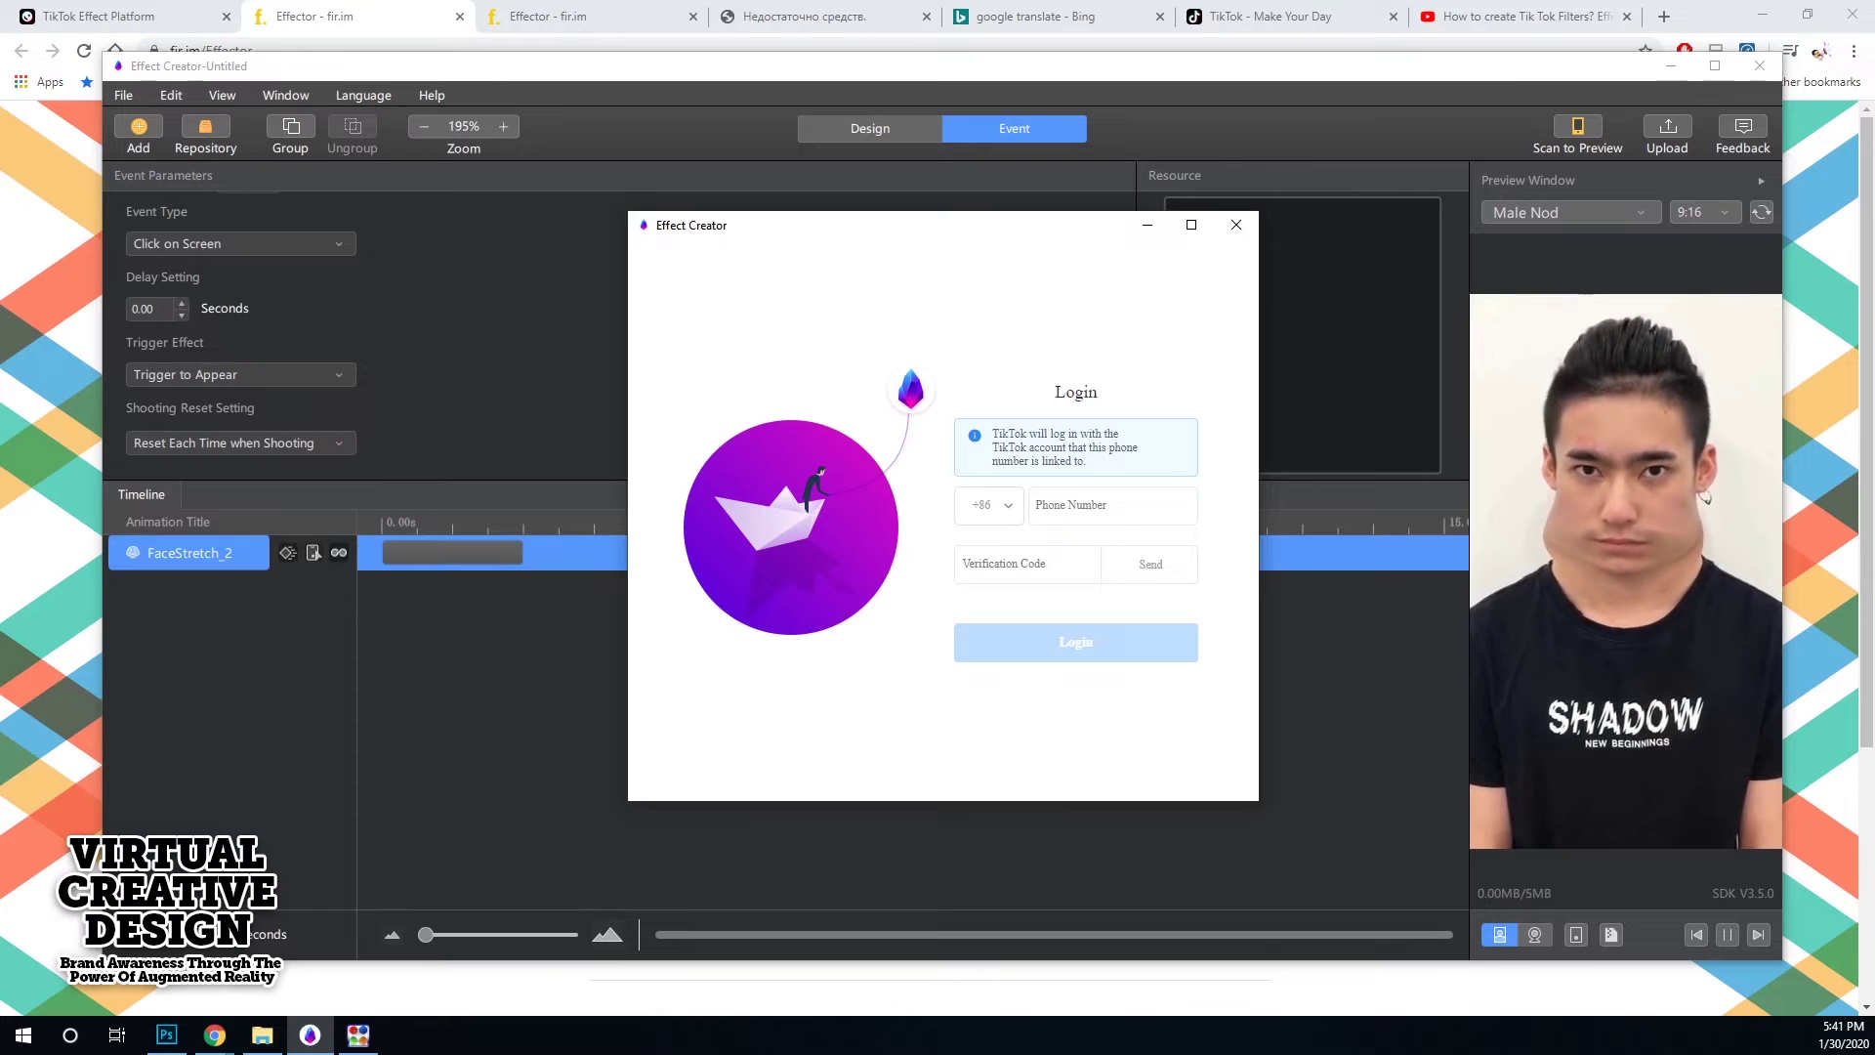
{"action": "left_click", "coordinate": [988, 505]}
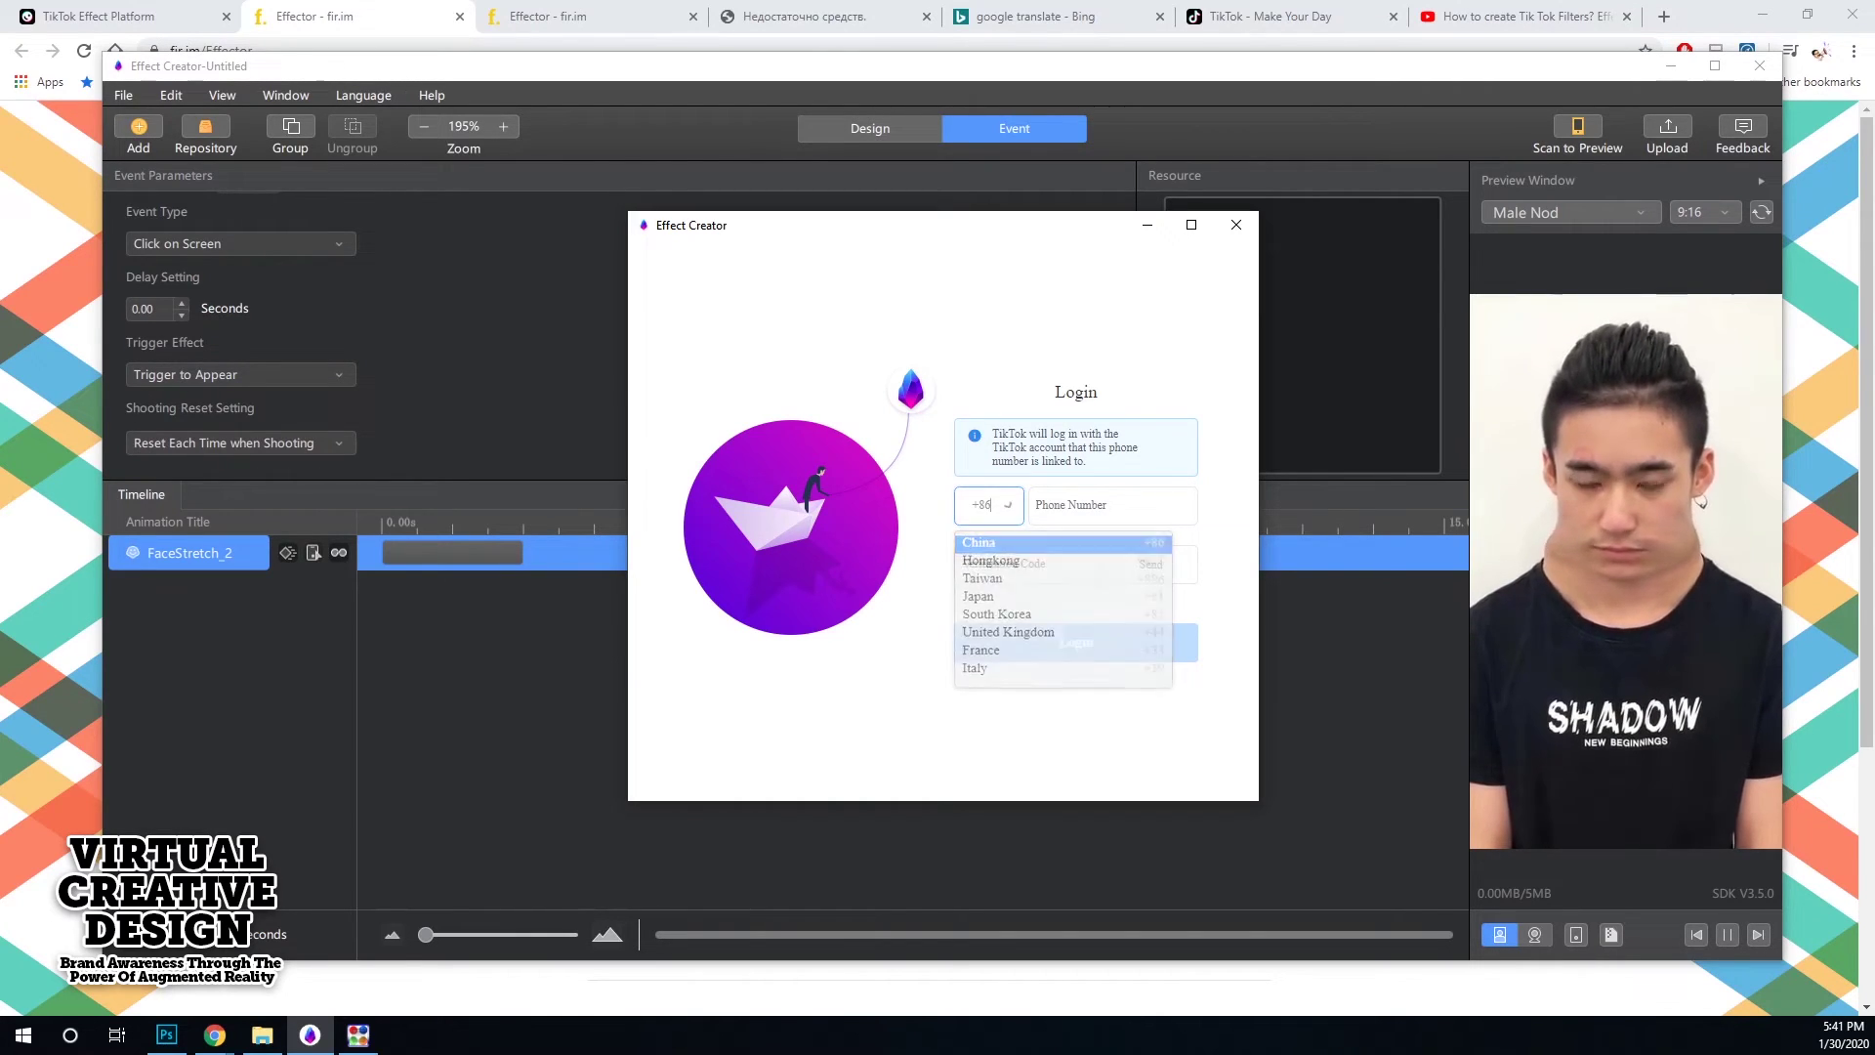
{"action": "key", "text": "BackSpace"}
{"action": "key", "text": "BackSpace"}
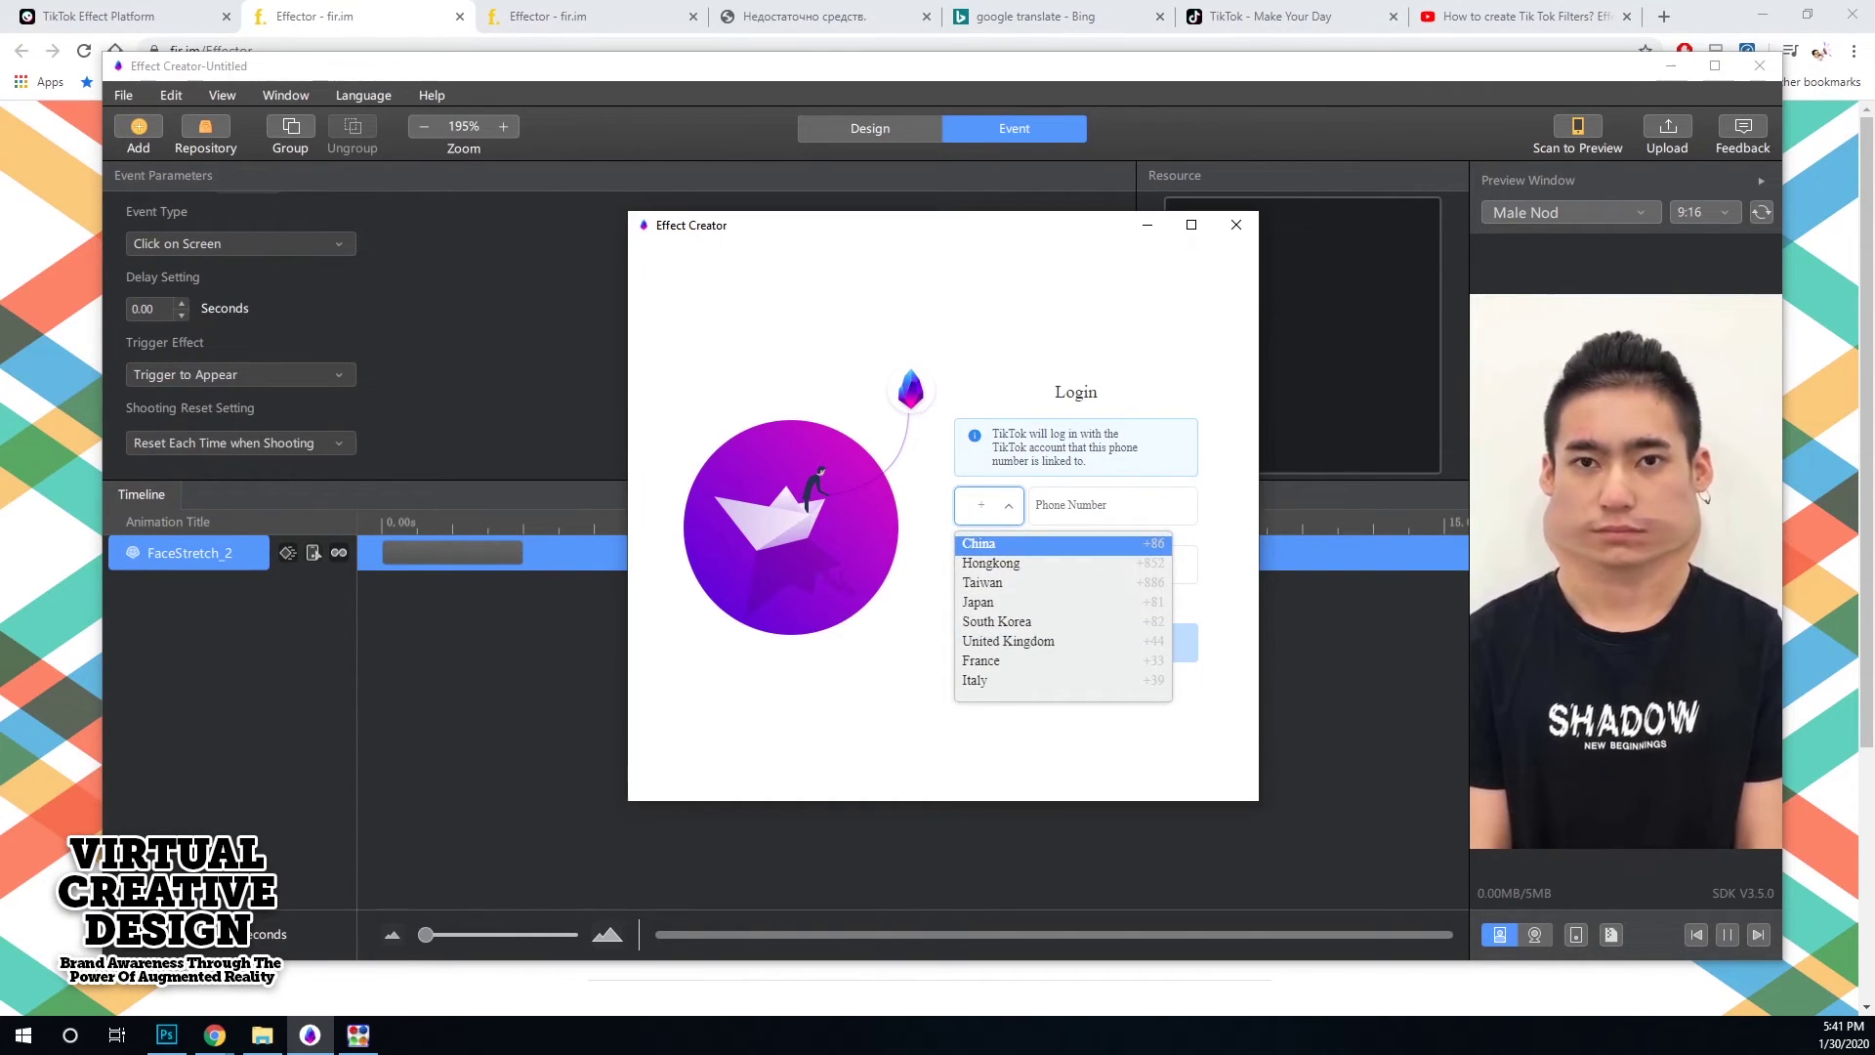
{"action": "type", "text": "1"}
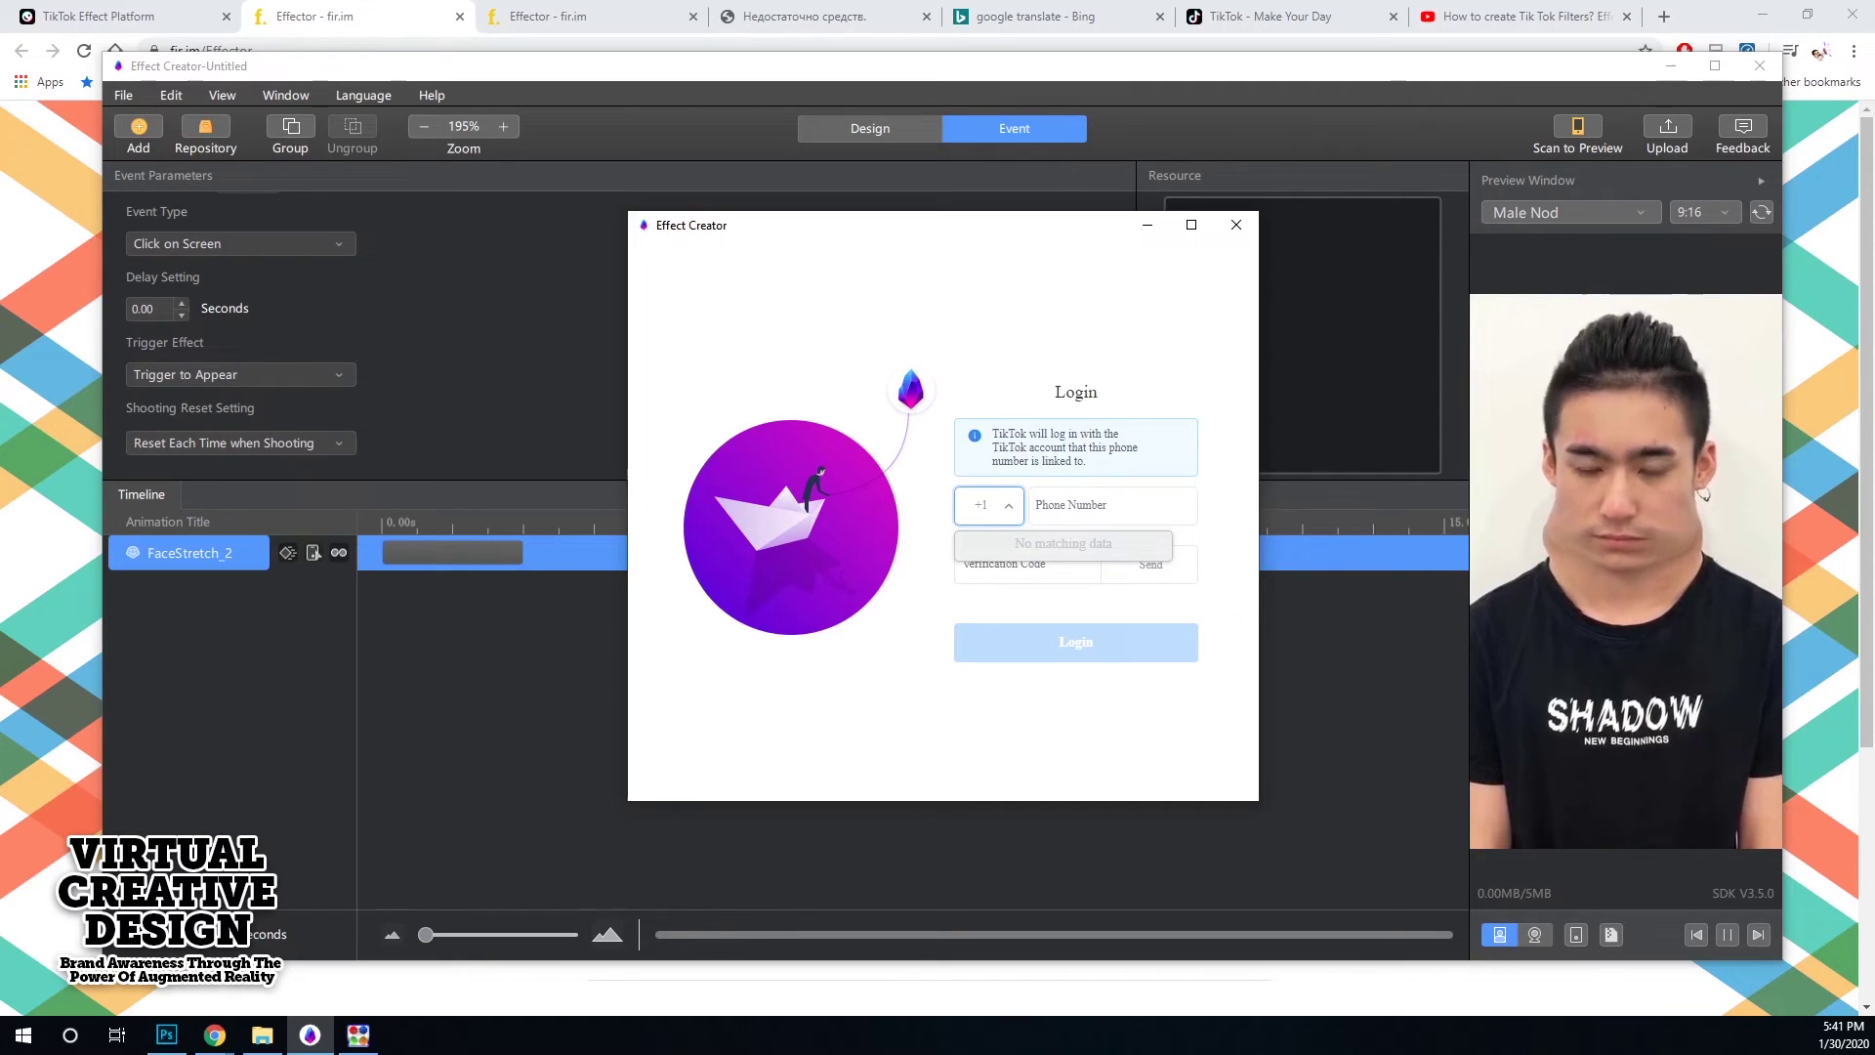
{"action": "key", "text": "Escape"}
{"action": "left_click", "coordinate": [988, 505]}
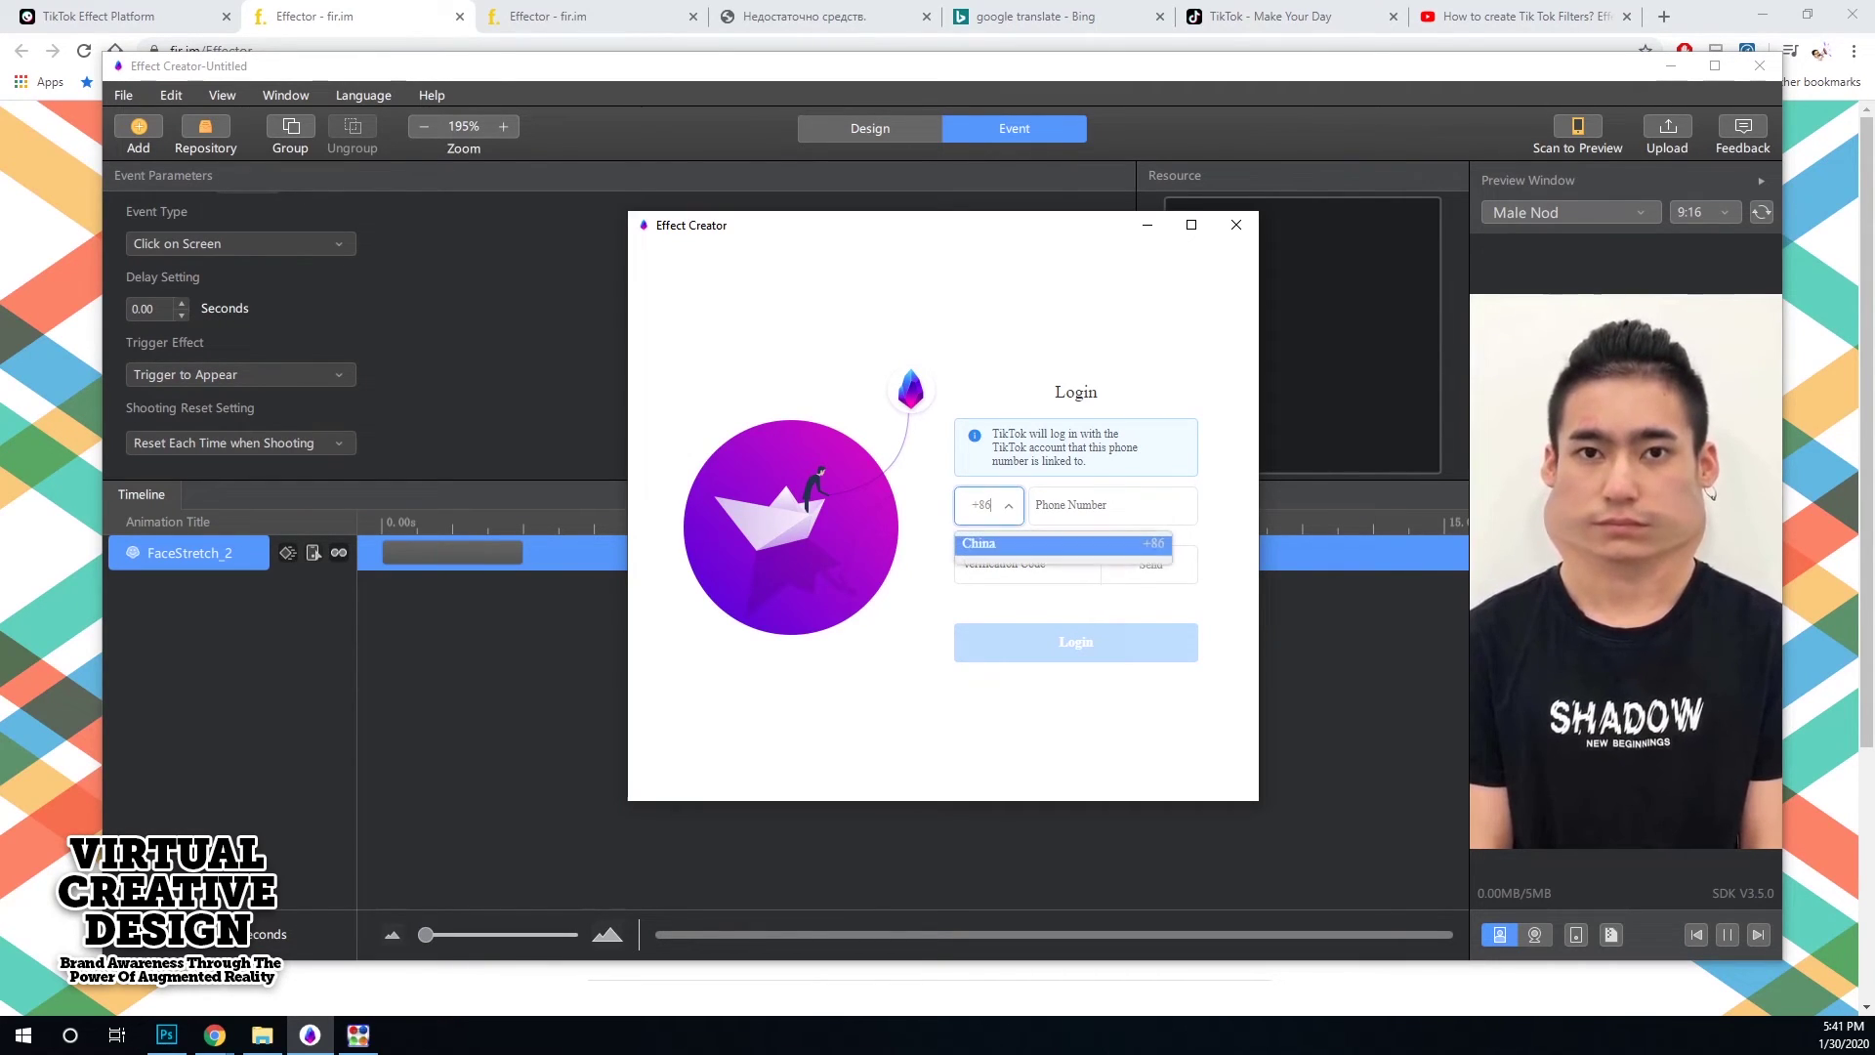
{"action": "key", "text": "BackSpace"}
{"action": "type", "text": "+21"}
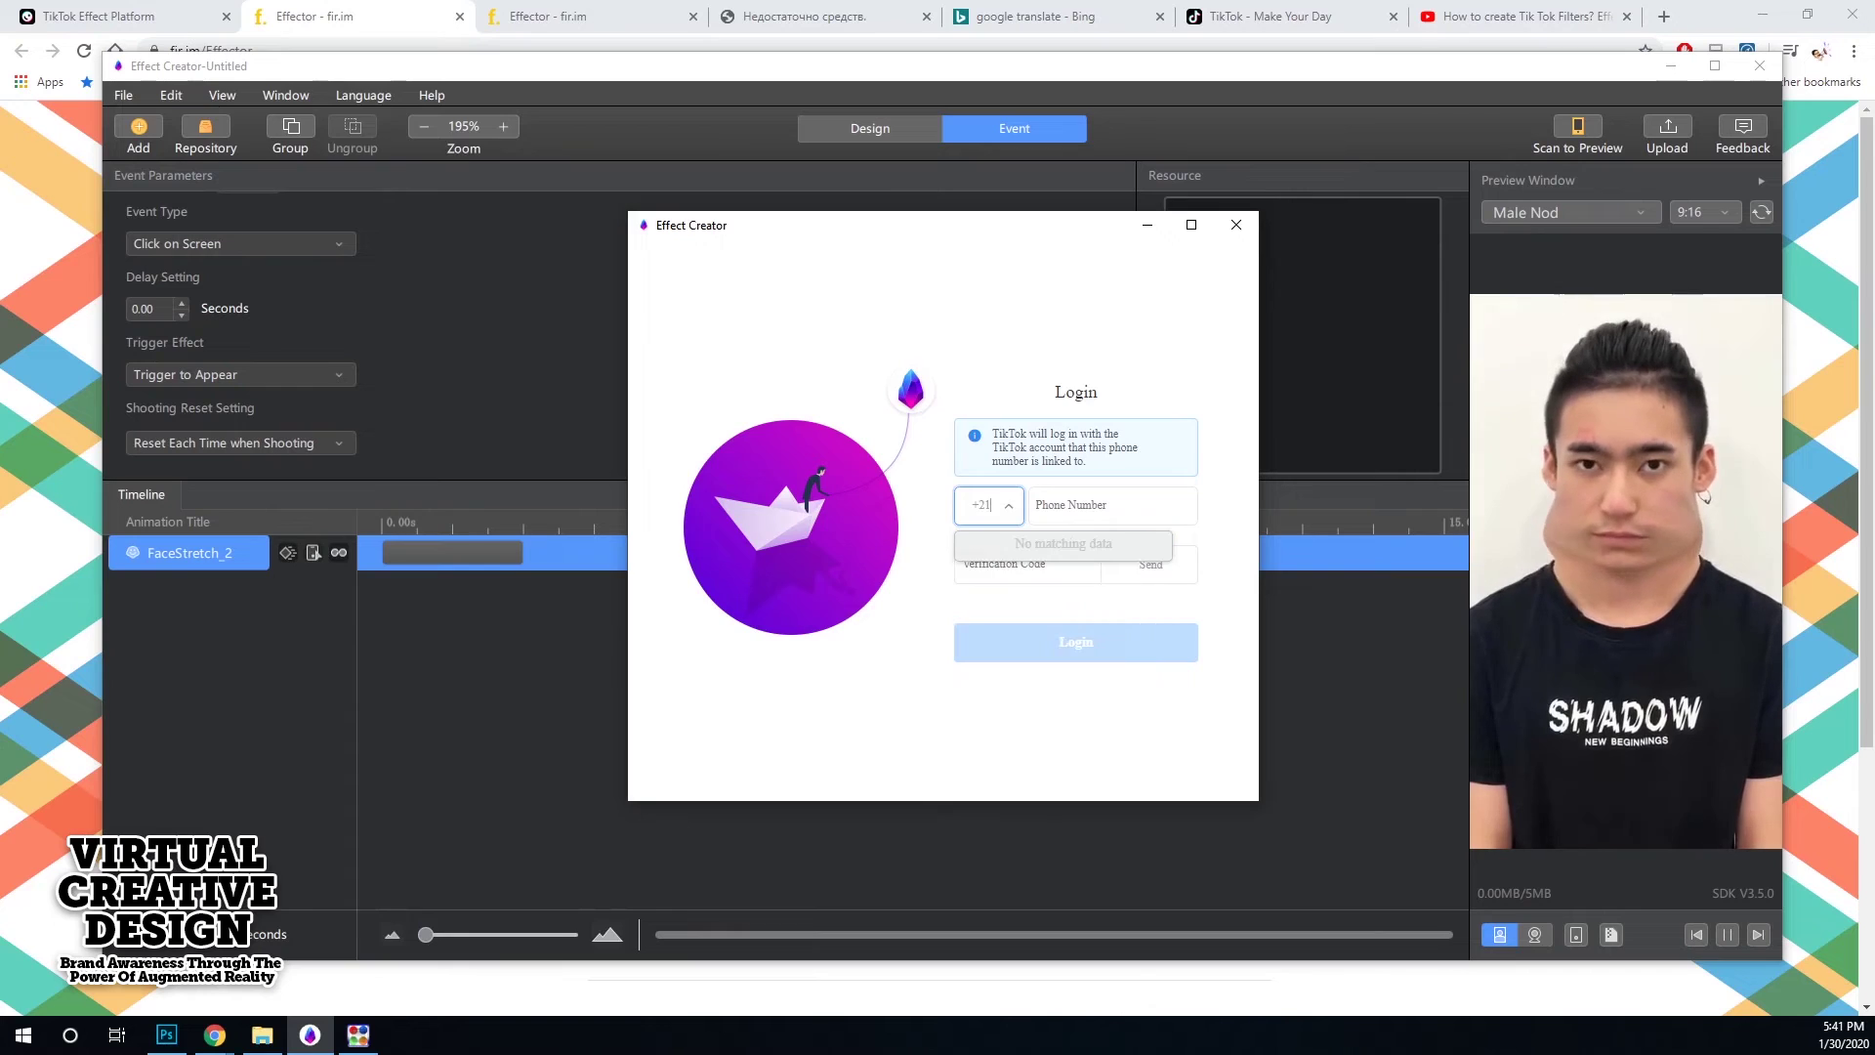
{"action": "key", "text": "BackSpace"}
{"action": "type", "text": "1"}
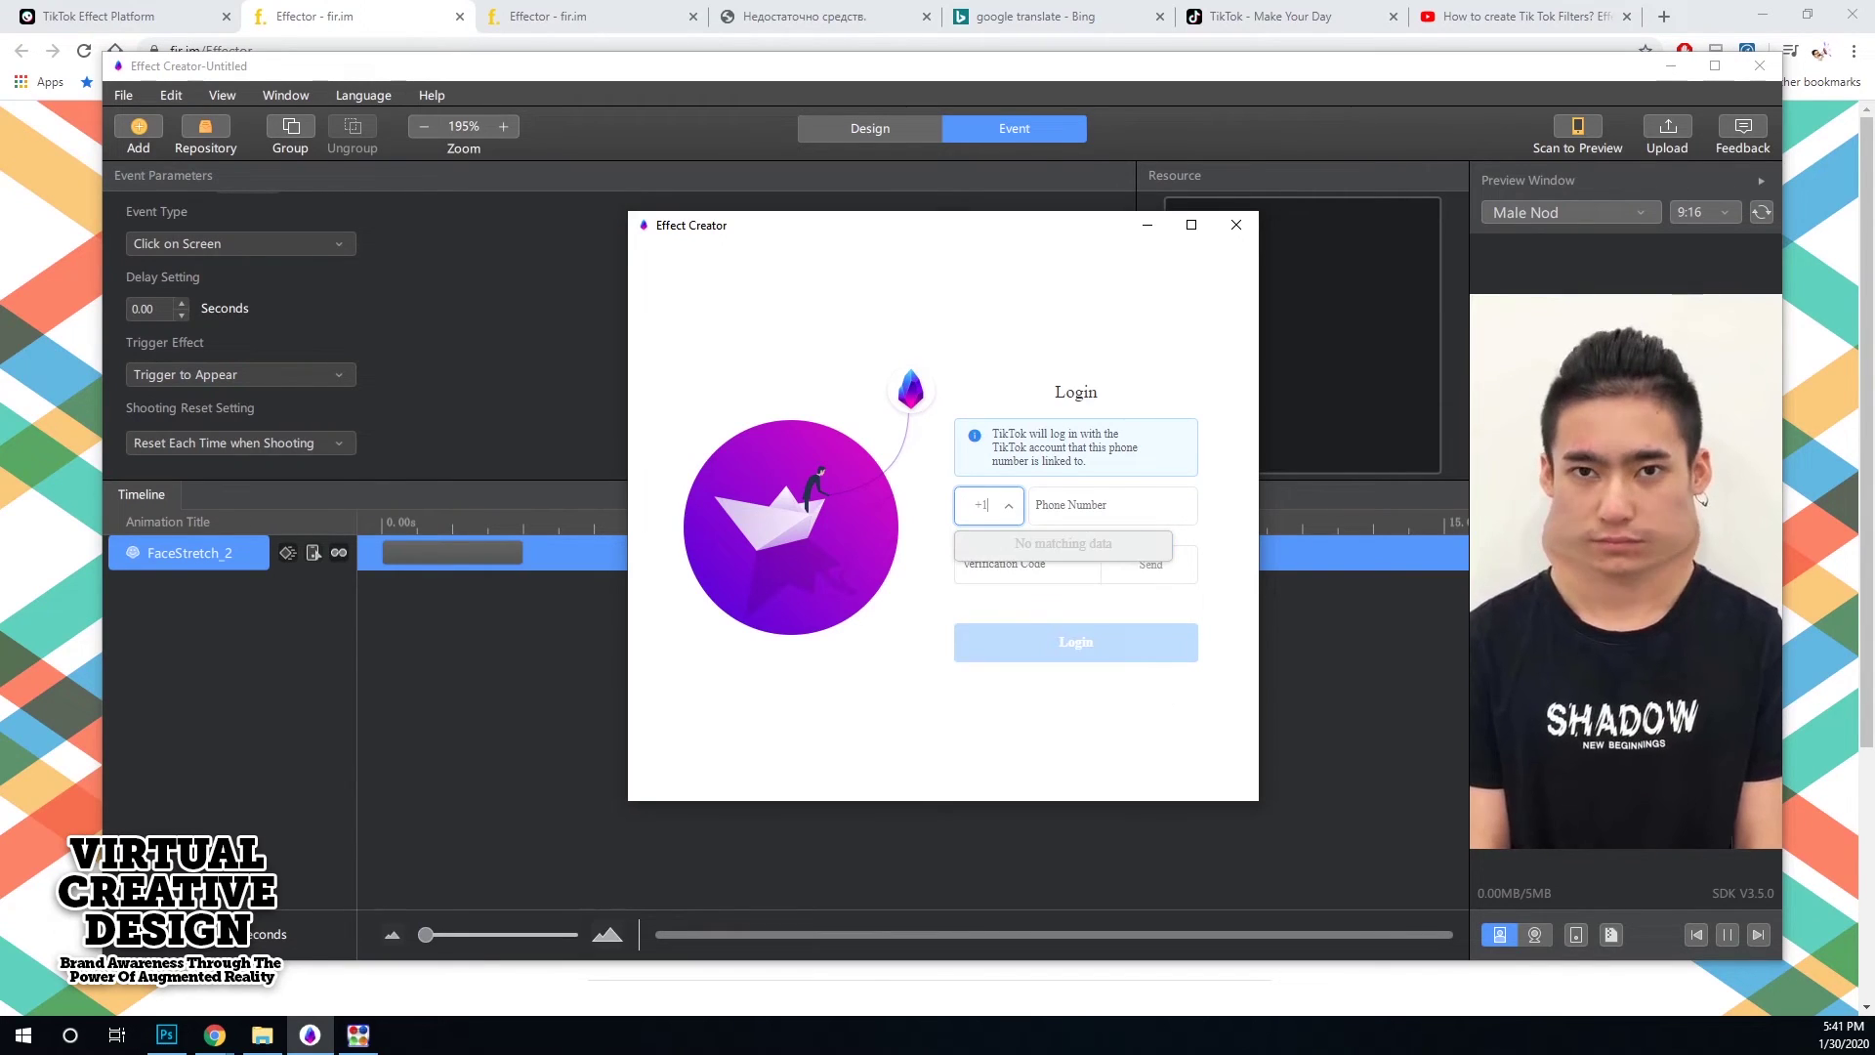
{"action": "key", "text": "Escape"}
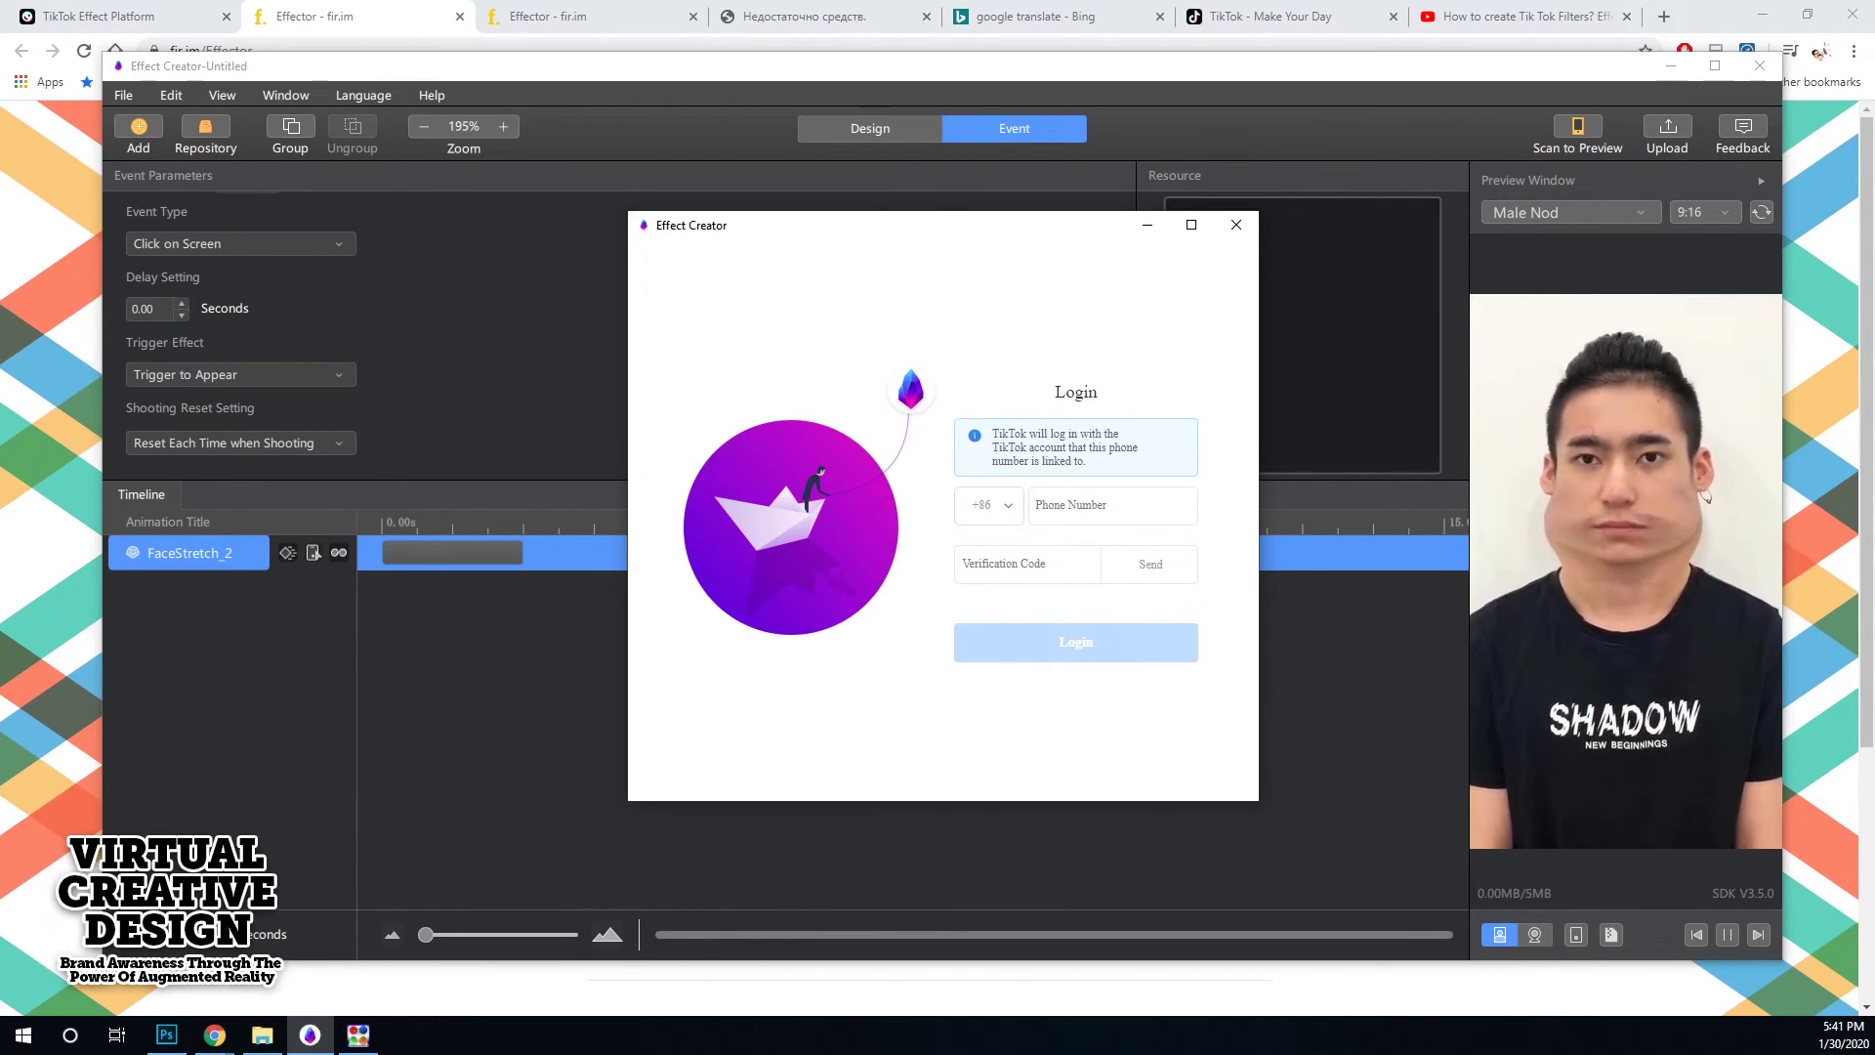